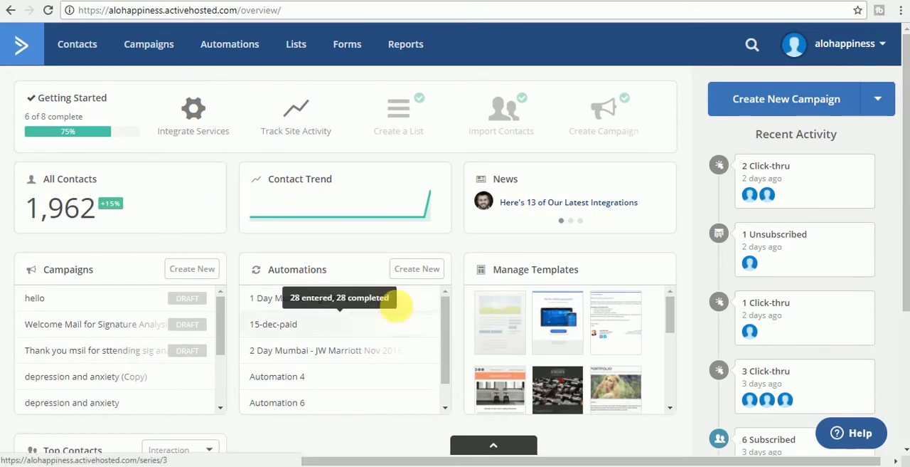
View the hidden dashboard widgets, examine the contact trends report, and return to the dashboard
left_click(500, 448)
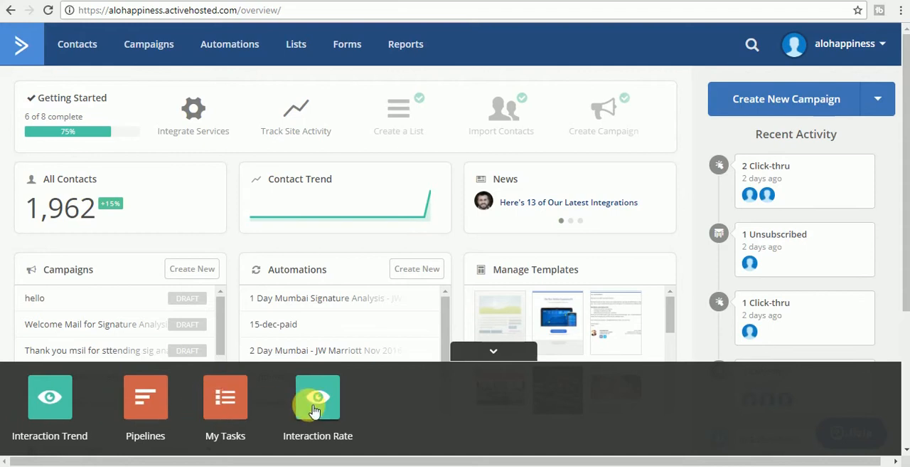
left_click(347, 201)
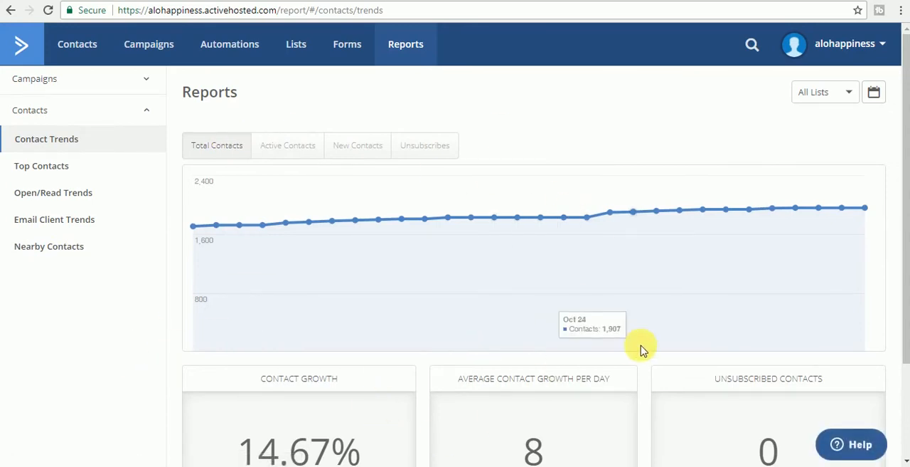
scroll(643, 349, "down", 2)
scroll(616, 349, "up", 2)
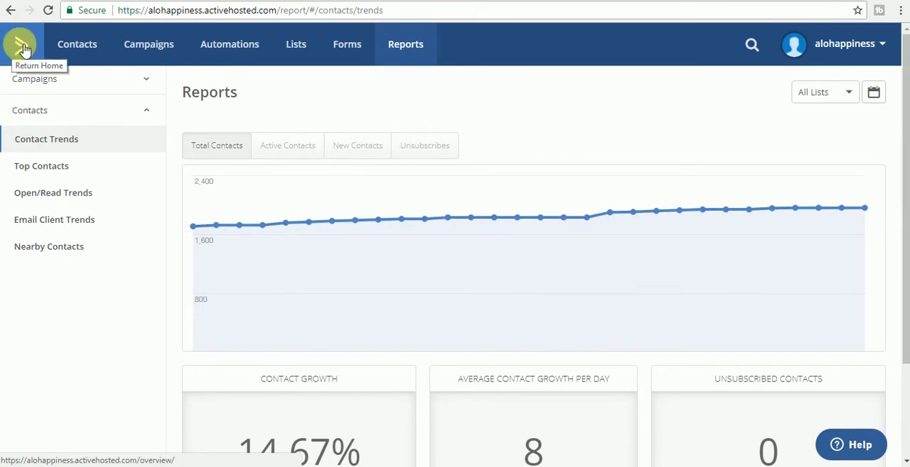
left_click(22, 47)
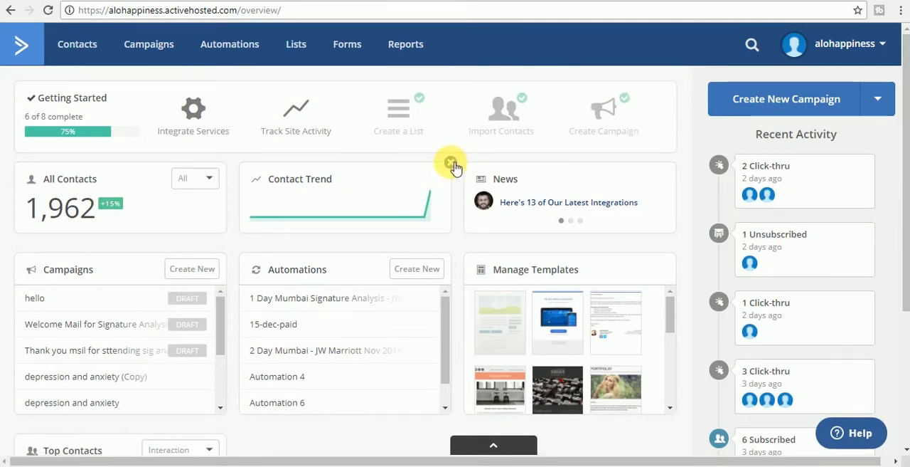
Remove the Contact Trend widget from the dashboard and look over the remaining layout
left_click(450, 163)
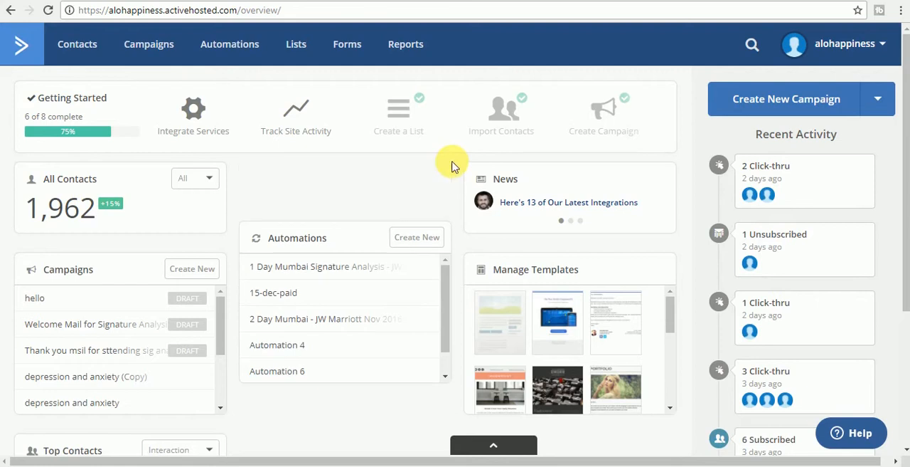
scroll(414, 342, "down", 3)
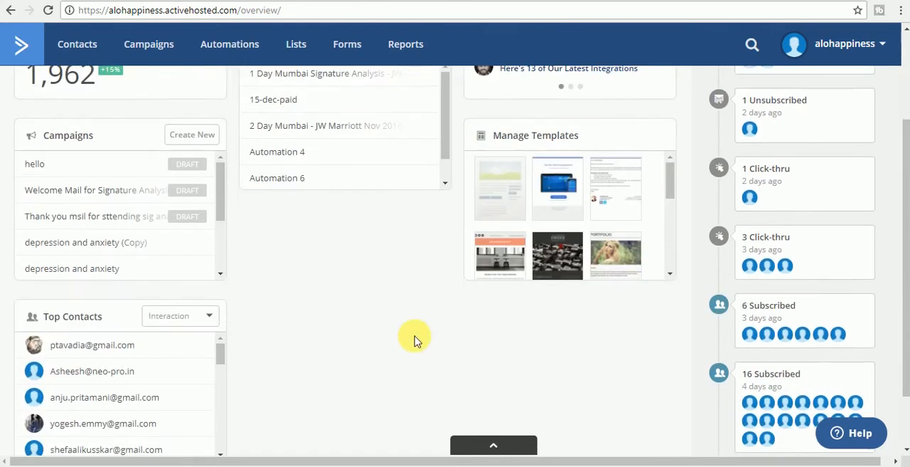
scroll(414, 342, "up", 3)
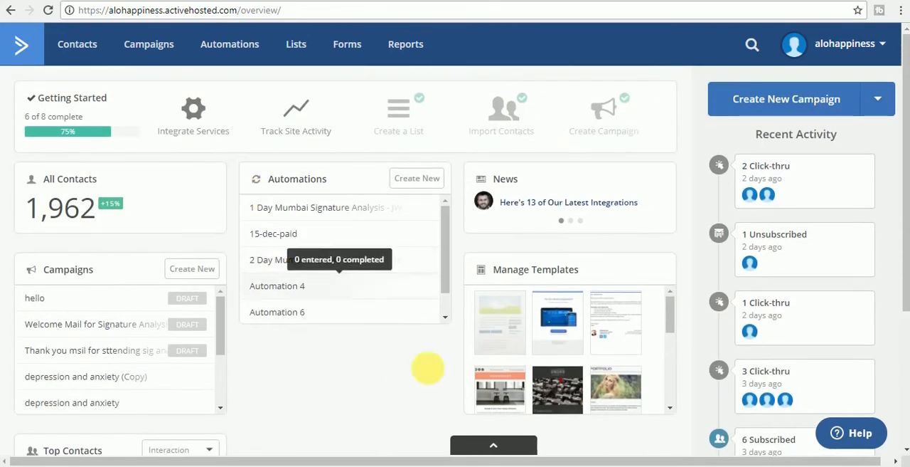
Add the Contact Trend widget back to the dashboard and move it above the Automations widget
left_click(489, 445)
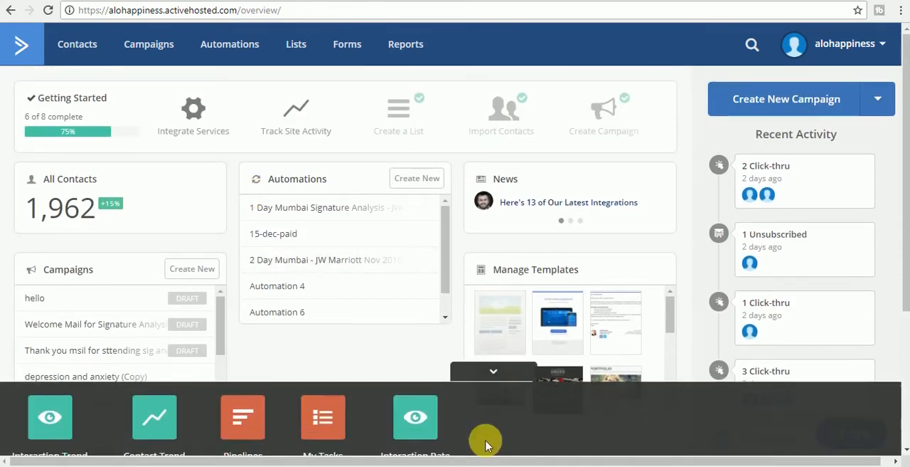
left_click(162, 404)
left_click(485, 353)
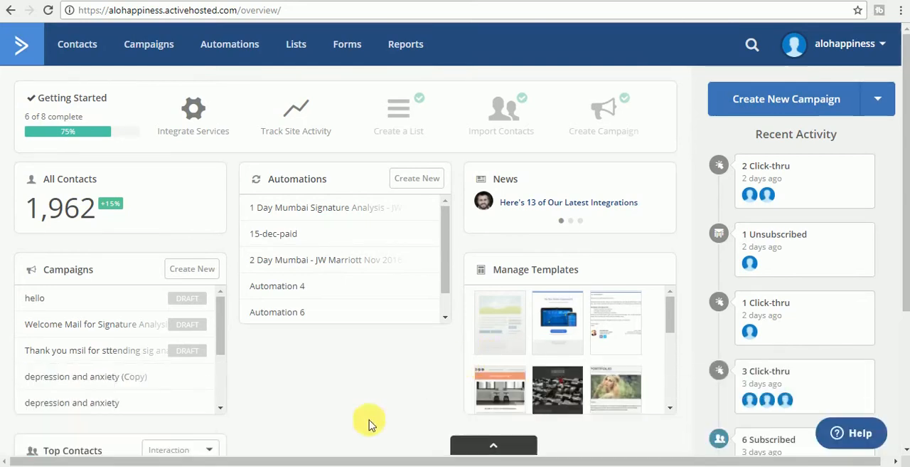
scroll(389, 364, "down", 1)
scroll(394, 366, "down", 2)
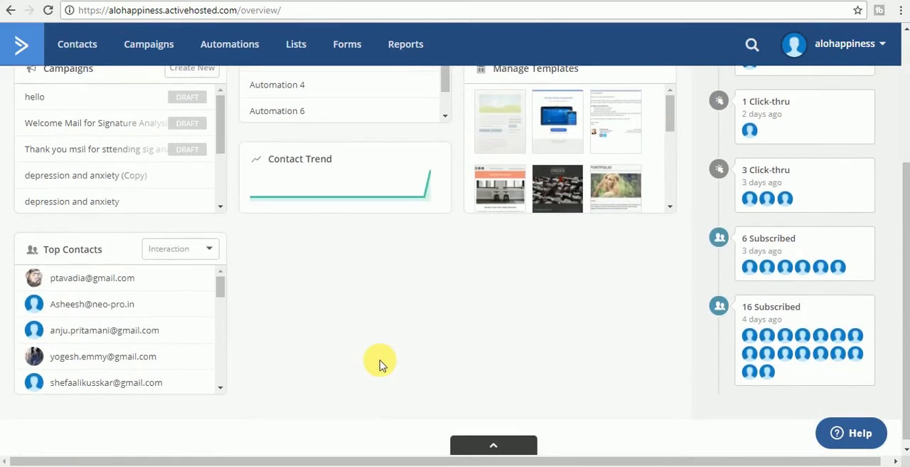
scroll(382, 359, "up", 3)
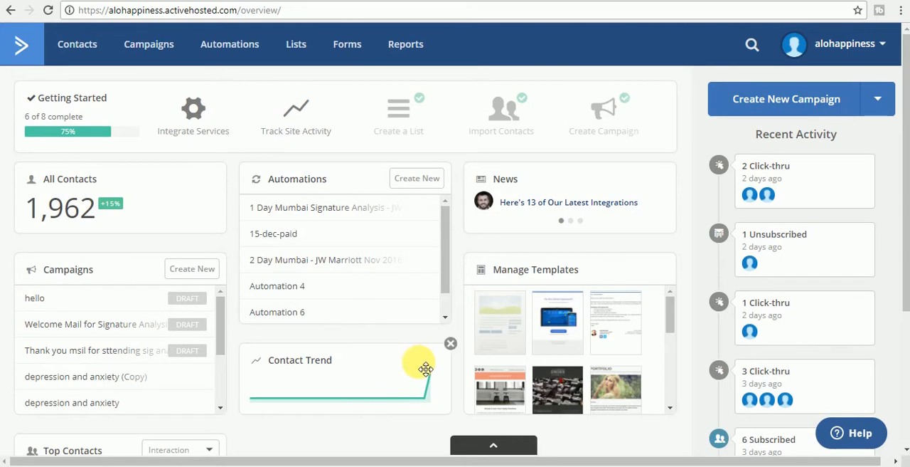
left_click_drag(425, 362, 427, 187)
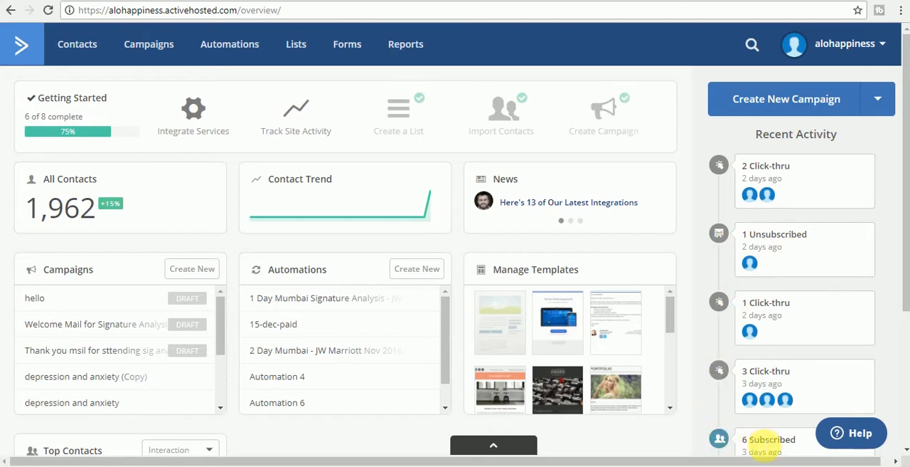
Review the recent activity feed and the extra creation options offered alongside Create New Campaign
scroll(818, 338, "down", 1)
scroll(825, 341, "up", 1)
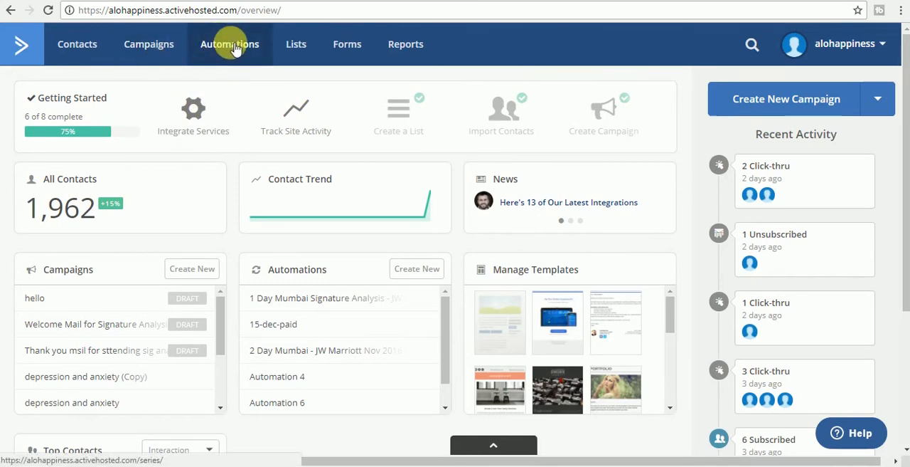
left_click(882, 104)
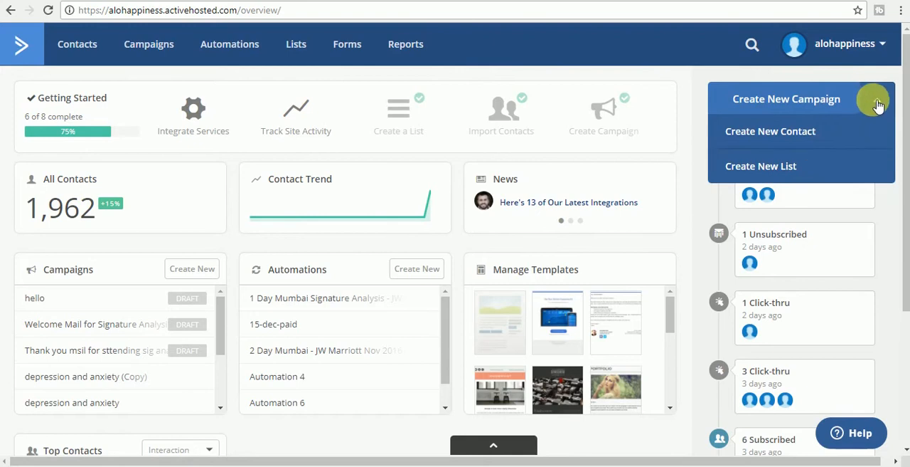
left_click(880, 102)
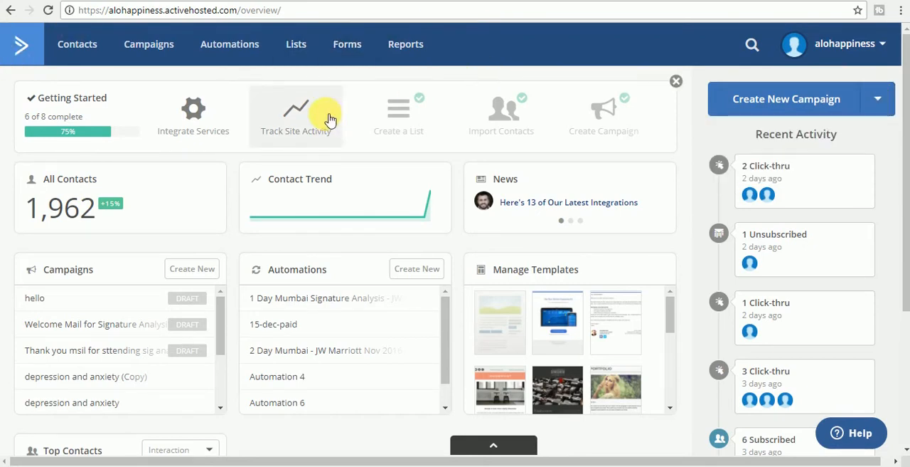
Open the Lists page and inspect the Create New List form without creating a list
left_click(297, 44)
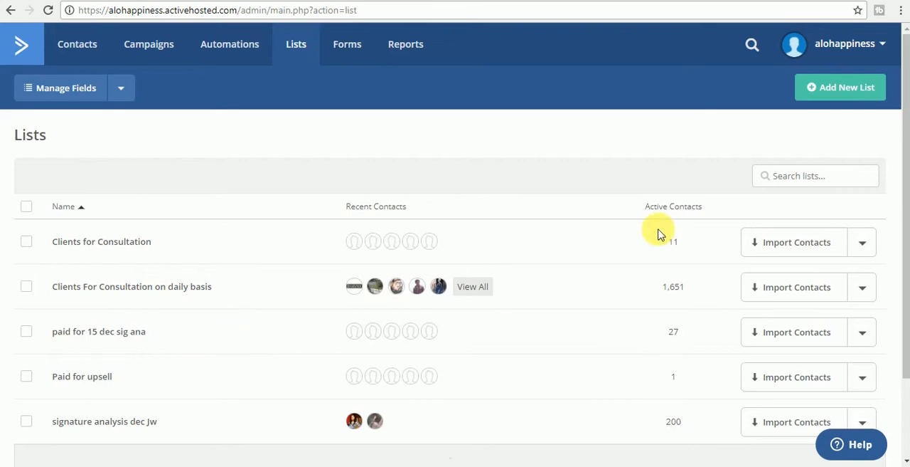
left_click(832, 87)
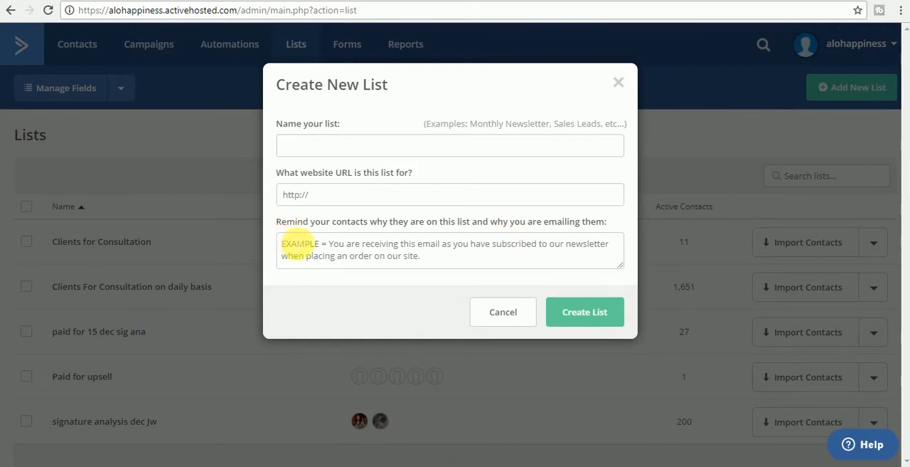
left_click(503, 312)
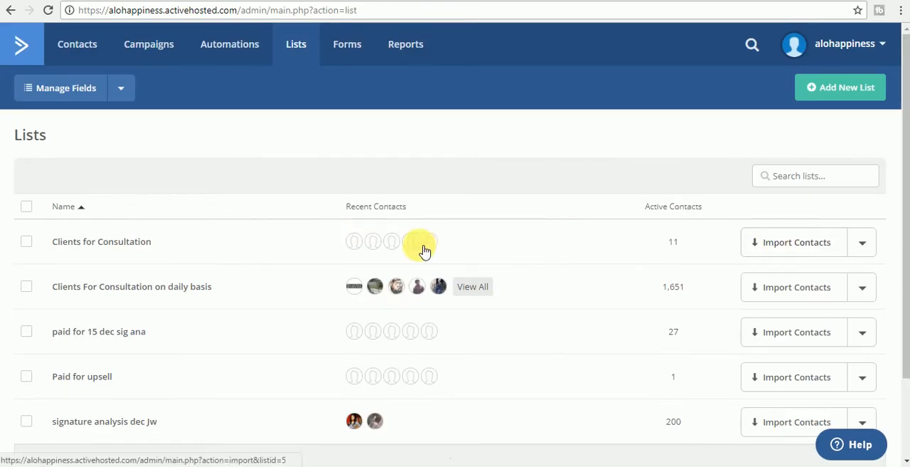
Examine the contact import methods and connectable services for the Clients for Consultation list, and return to the lists overview
left_click(802, 243)
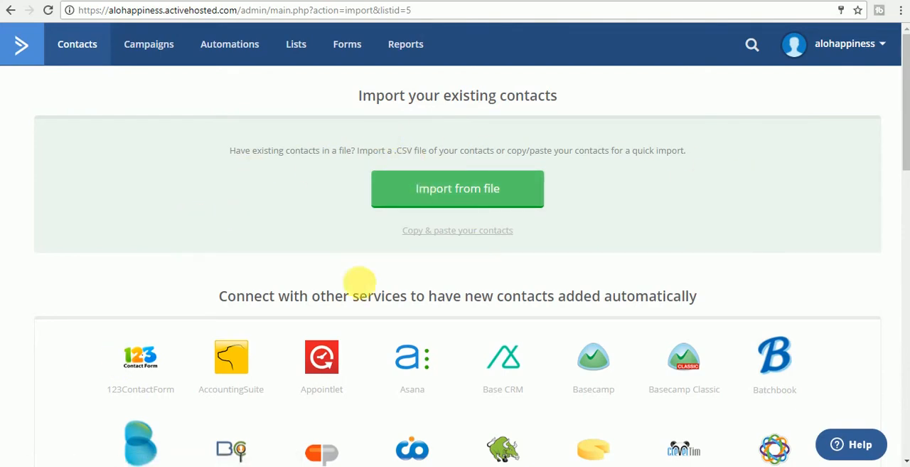
scroll(833, 258, "down", 3)
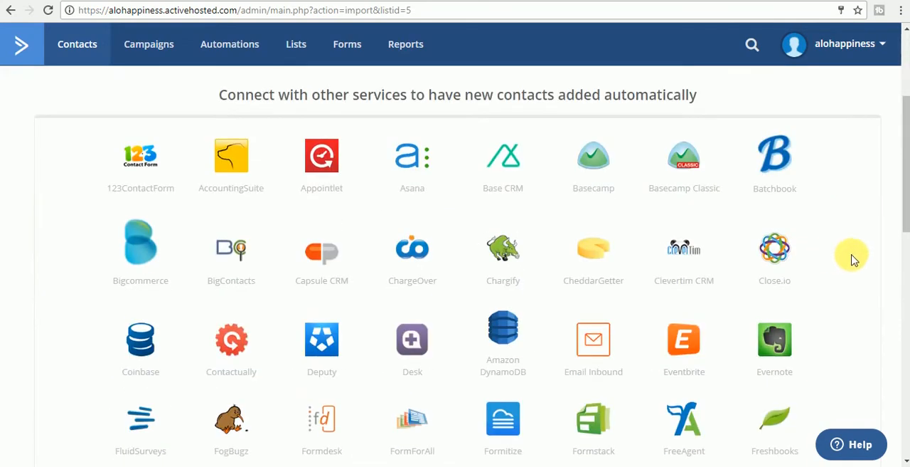
scroll(854, 261, "down", 2)
scroll(854, 261, "down", 5)
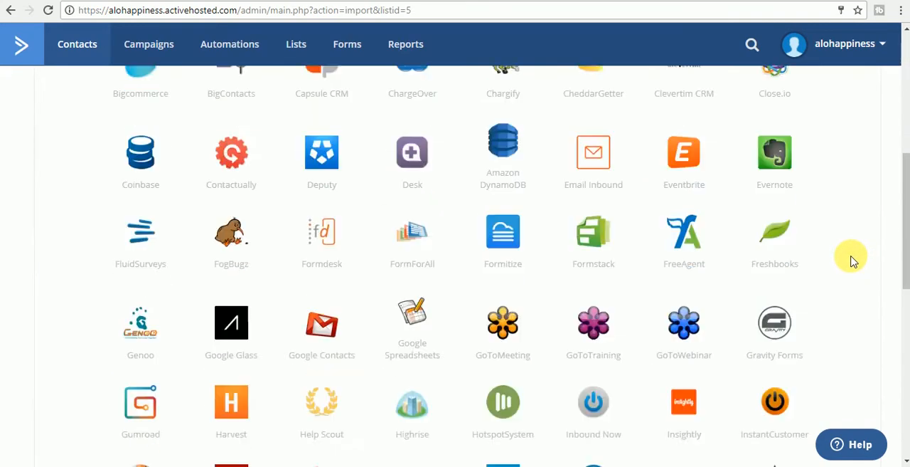
scroll(853, 262, "down", 3)
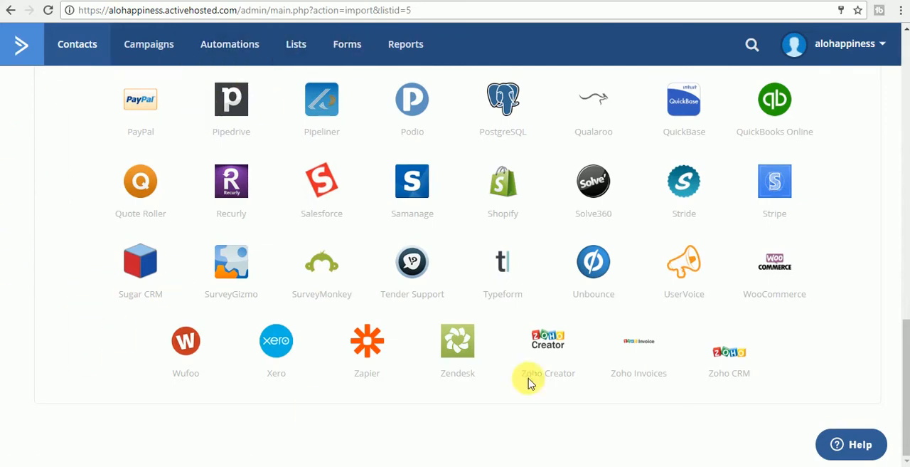
scroll(853, 277, "up", 4)
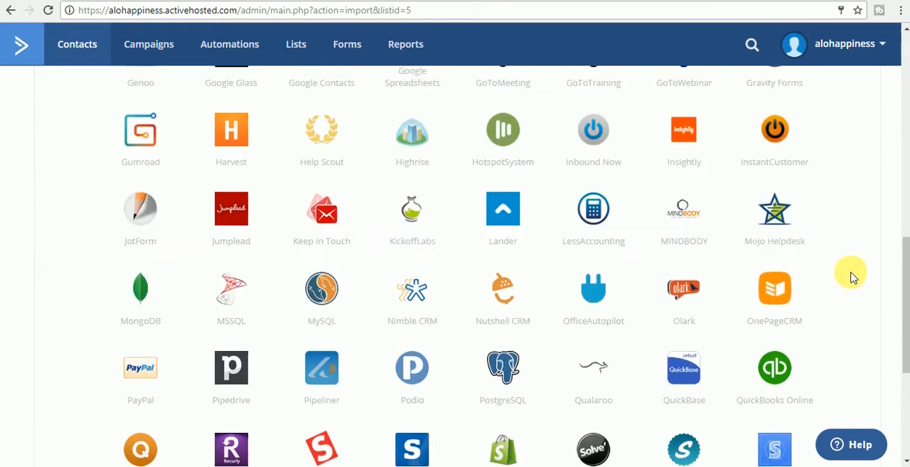
scroll(853, 278, "up", 4)
scroll(852, 276, "up", 6)
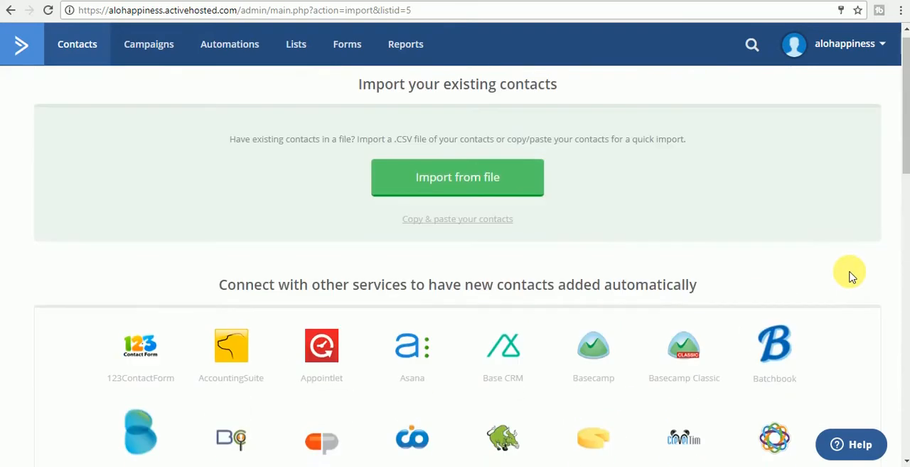
left_click(10, 10)
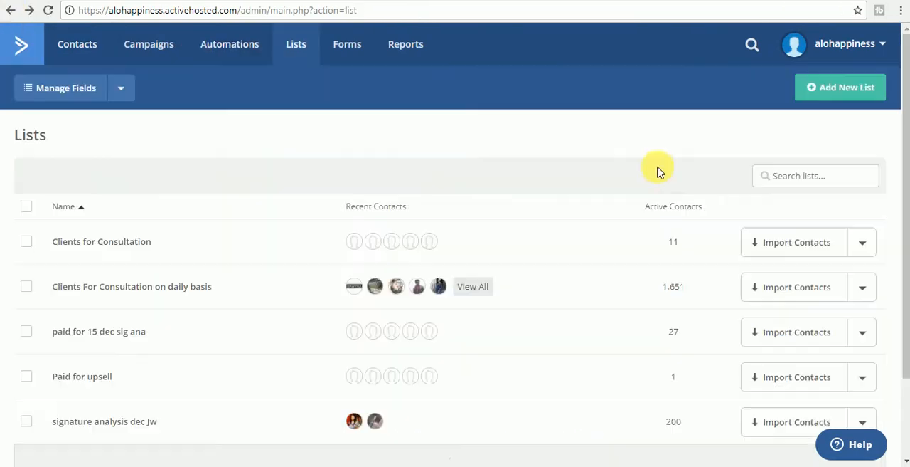
Review the available actions and advanced settings of the Clients for Consultation list without saving any changes
left_click(869, 242)
scroll(875, 194, "down", 1)
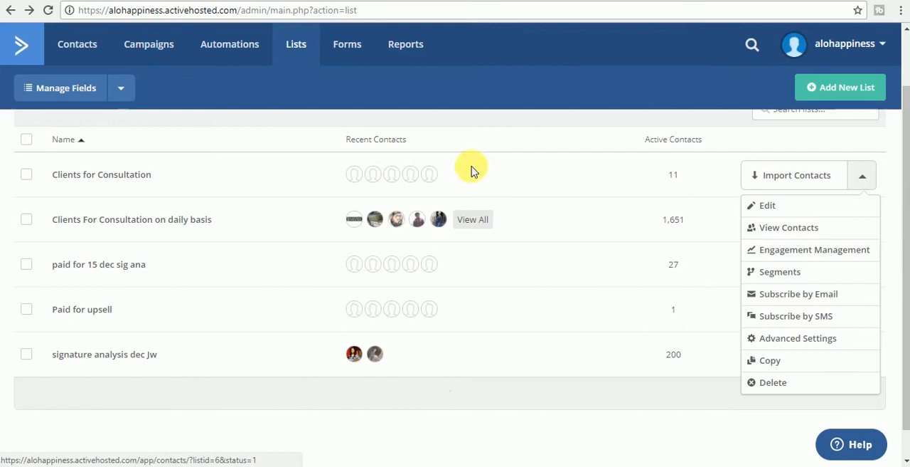
left_click(71, 138)
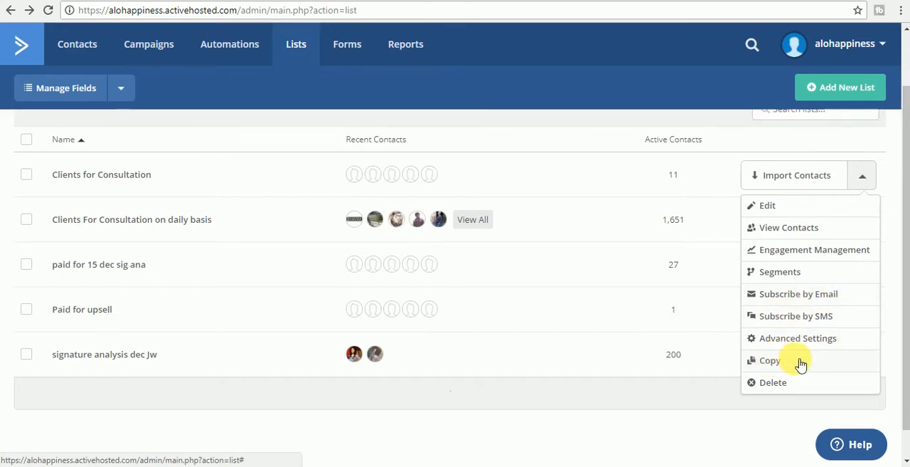
left_click(778, 339)
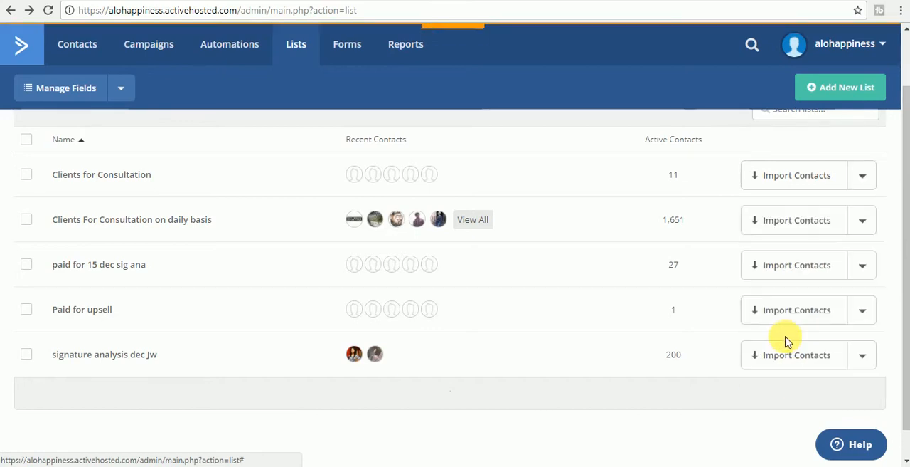
scroll(429, 242, "down", 3)
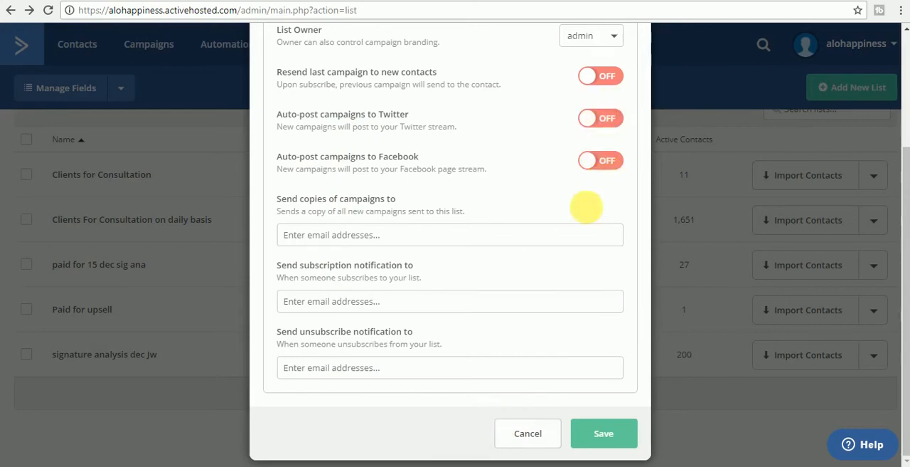
left_click(526, 435)
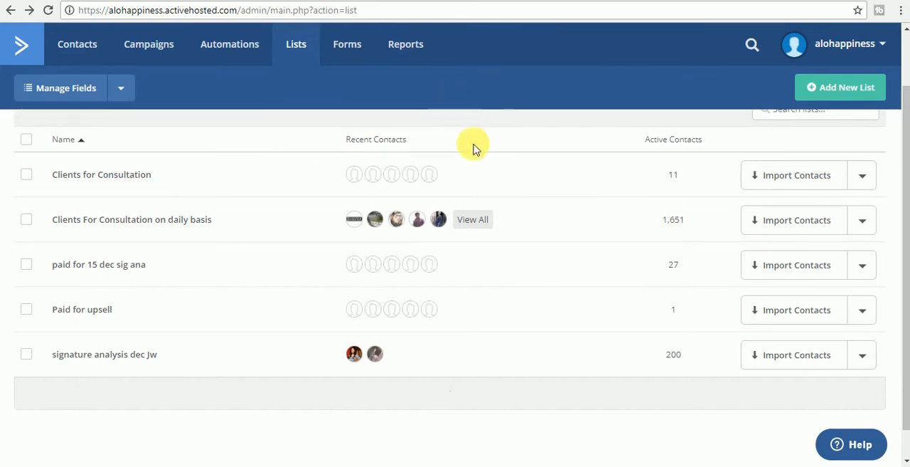
Open the Contacts page and browse the full list of contacts
scroll(474, 146, "up", 1)
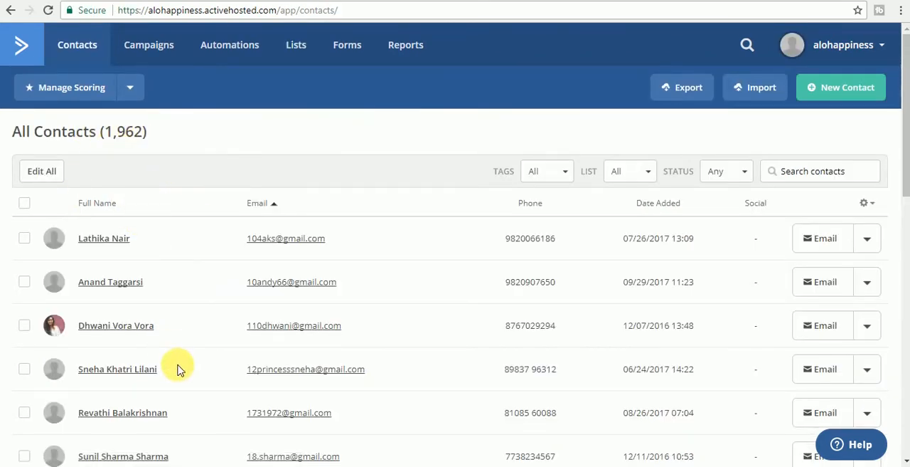
scroll(184, 350, "down", 1)
scroll(184, 349, "down", 5)
scroll(186, 334, "up", 6)
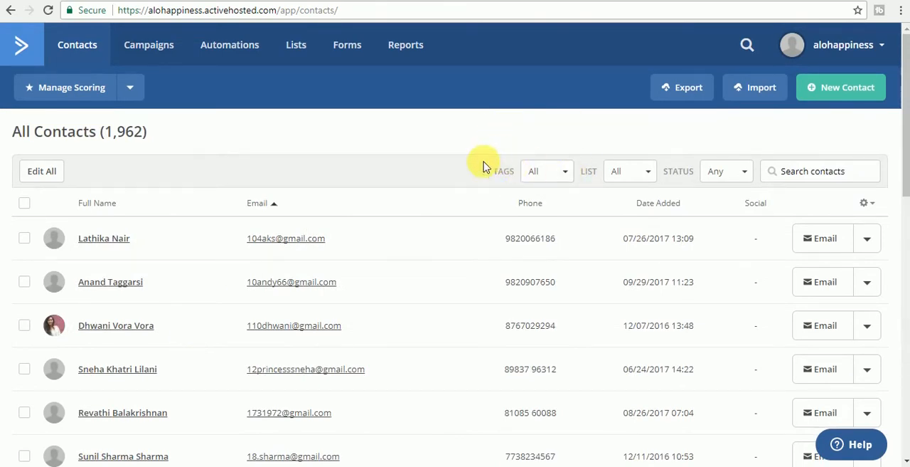
Review the options of the tags, list and status filters on the Contacts page without applying any
left_click(567, 174)
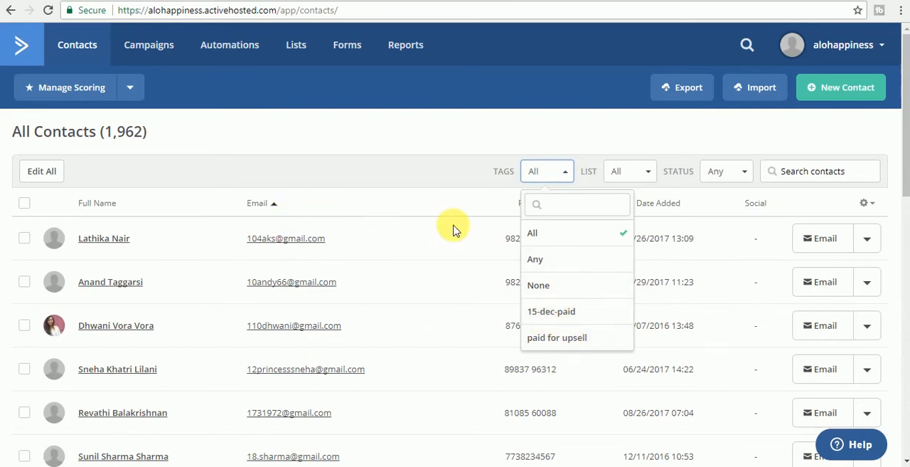
left_click(462, 176)
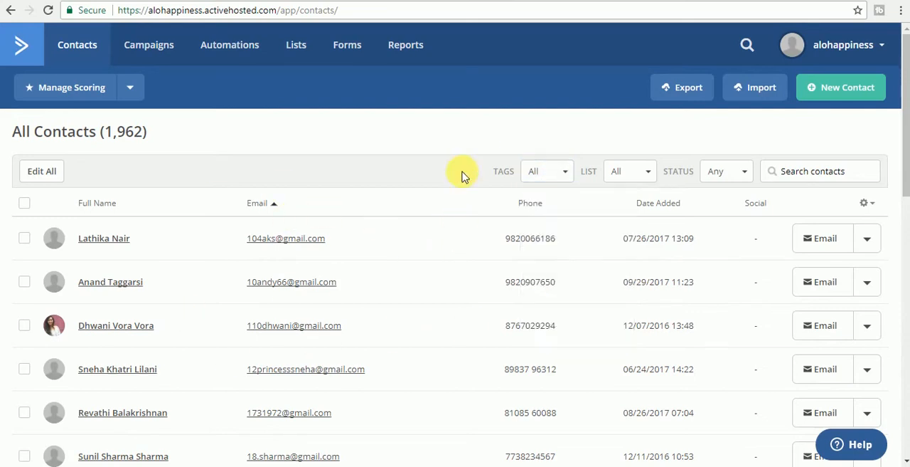
left_click(649, 177)
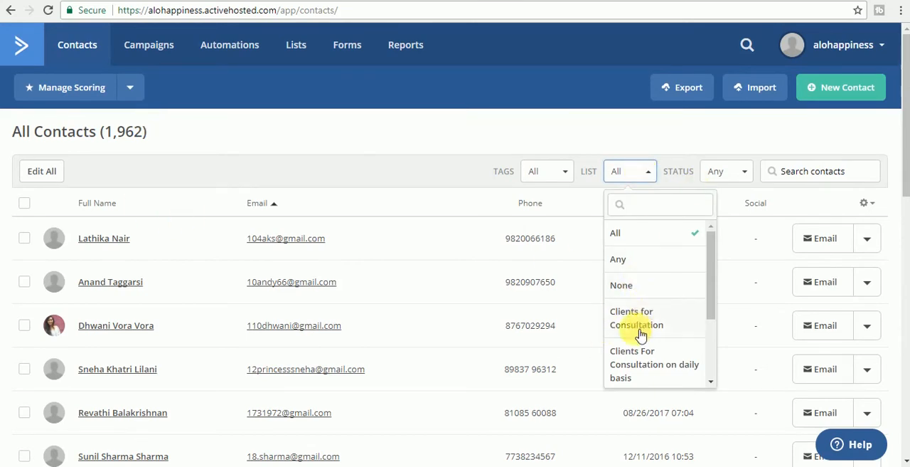
left_click(651, 174)
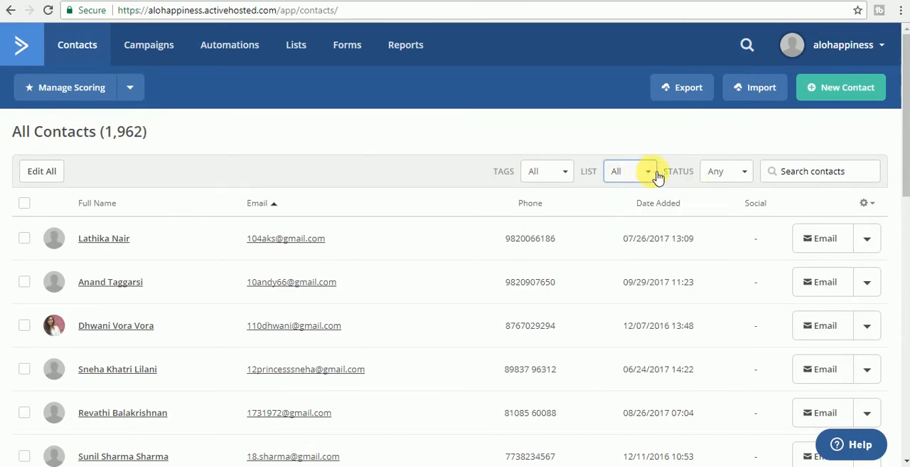
left_click(745, 172)
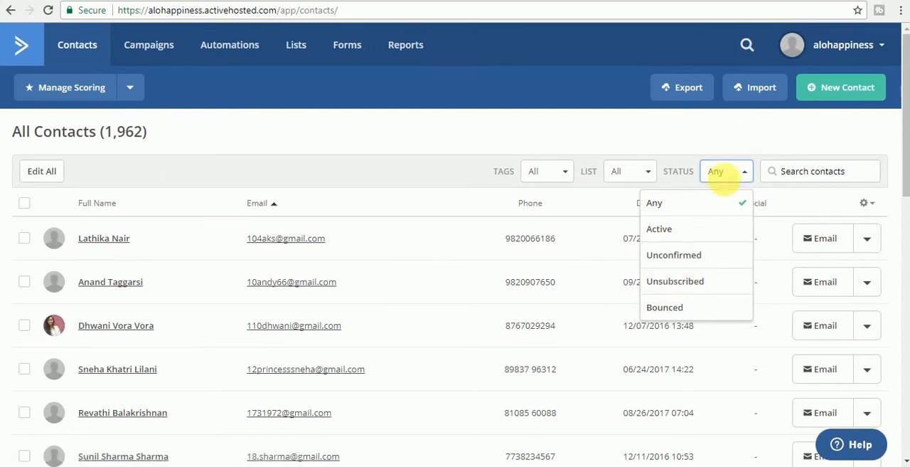
left_click(752, 174)
Check the contact search options and the additional actions available for the first contact
left_click(819, 171)
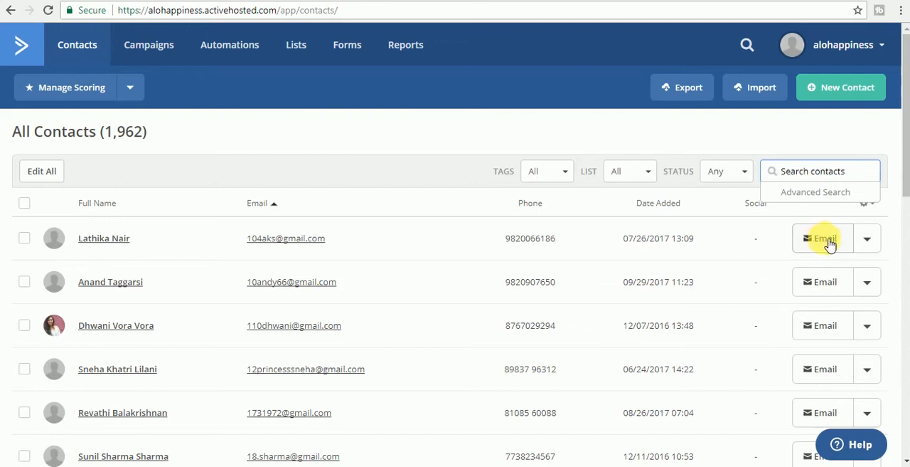
left_click(869, 239)
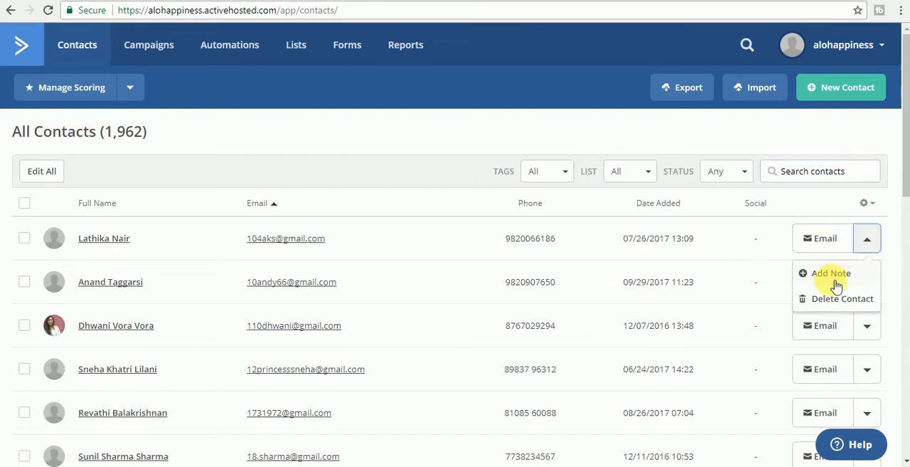
left_click(872, 239)
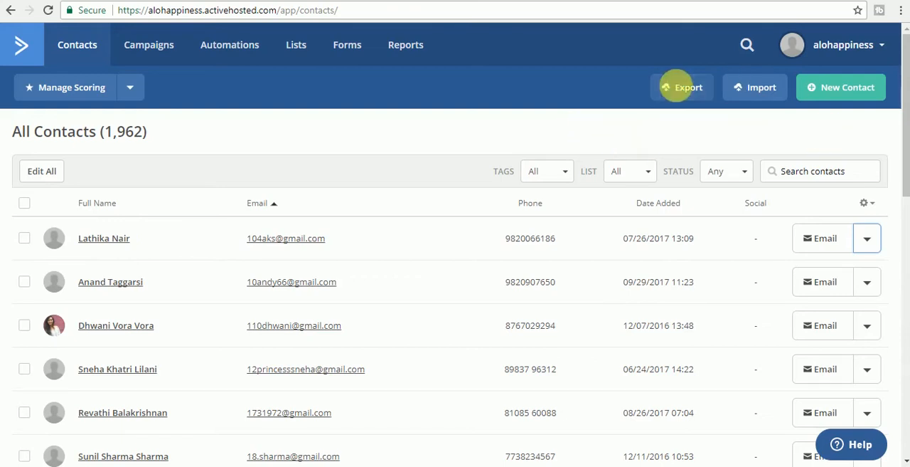
Add a new contact with an email, first name and last name, and close the follow-up contact actions without applying any
left_click(857, 94)
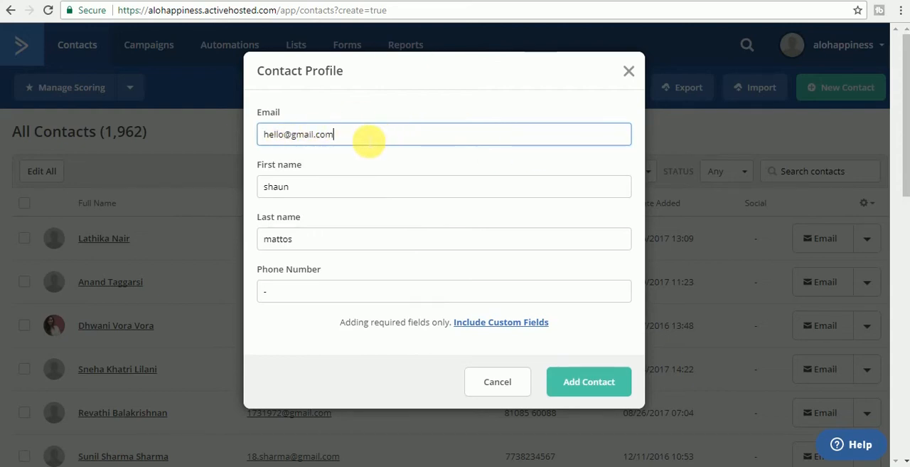
left_click(590, 386)
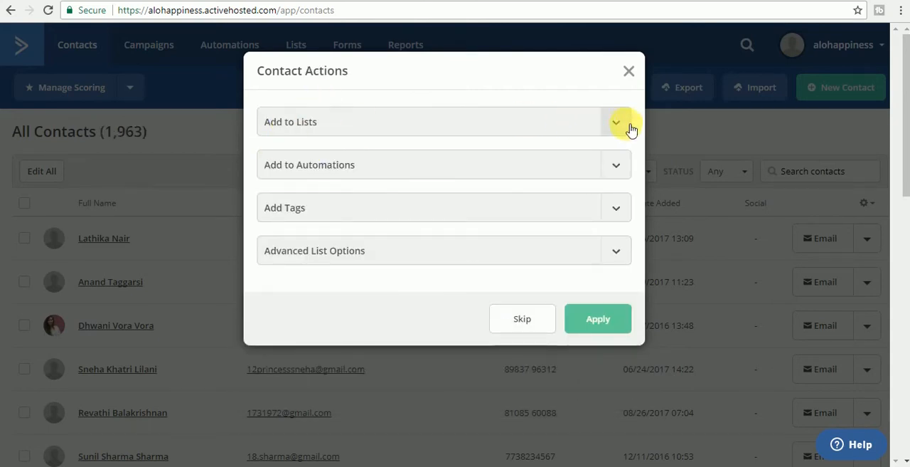
left_click(628, 123)
left_click(616, 124)
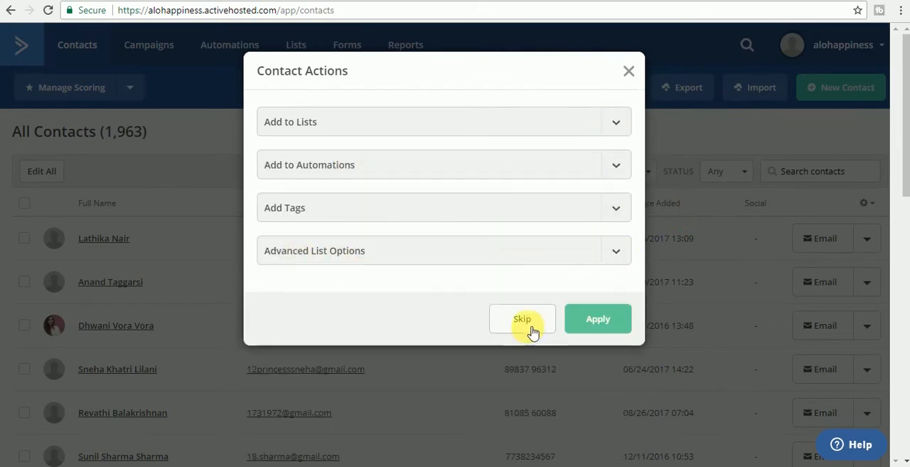
left_click(630, 72)
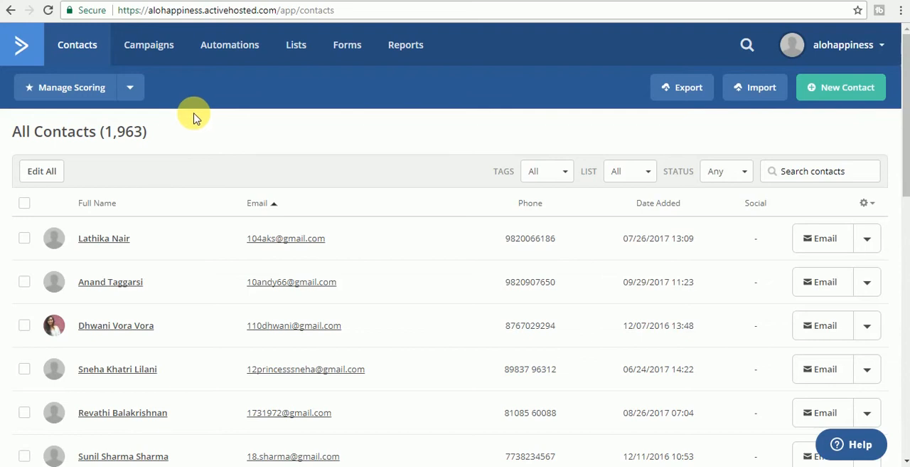
Open the Campaigns page, browse the existing campaigns, and look at the new campaign form before exiting it
left_click(151, 54)
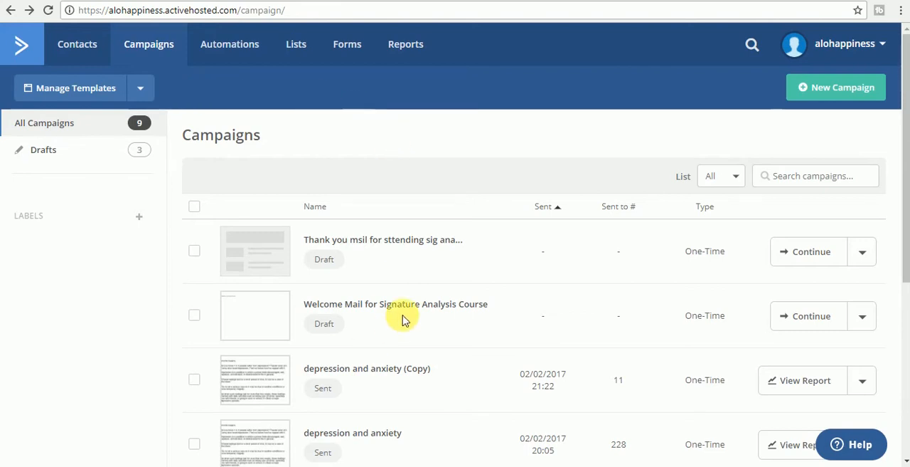
scroll(404, 316, "down", 2)
scroll(404, 316, "up", 2)
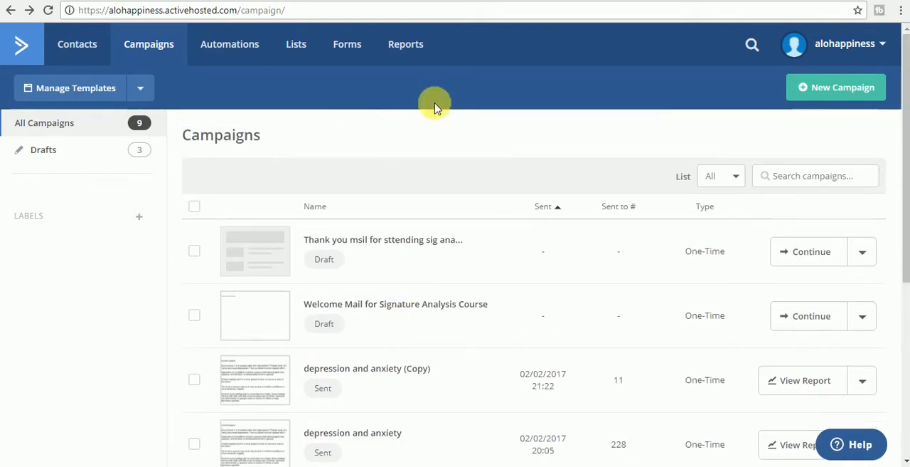
left_click(815, 88)
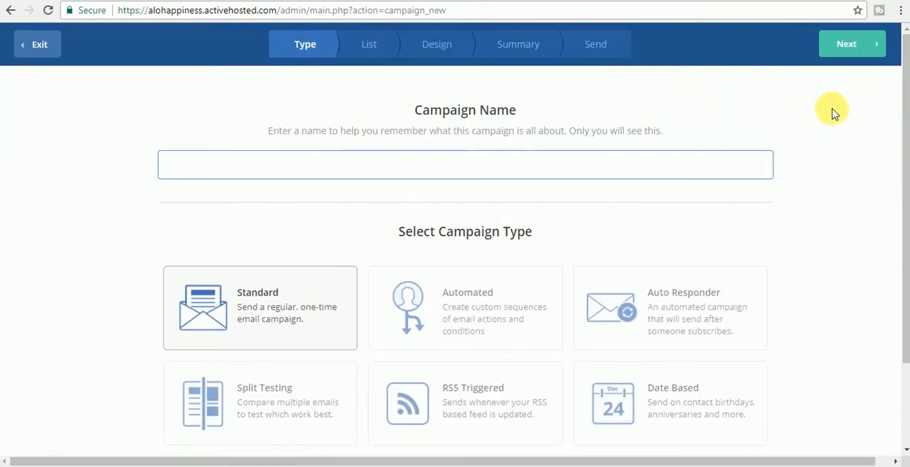
left_click(27, 42)
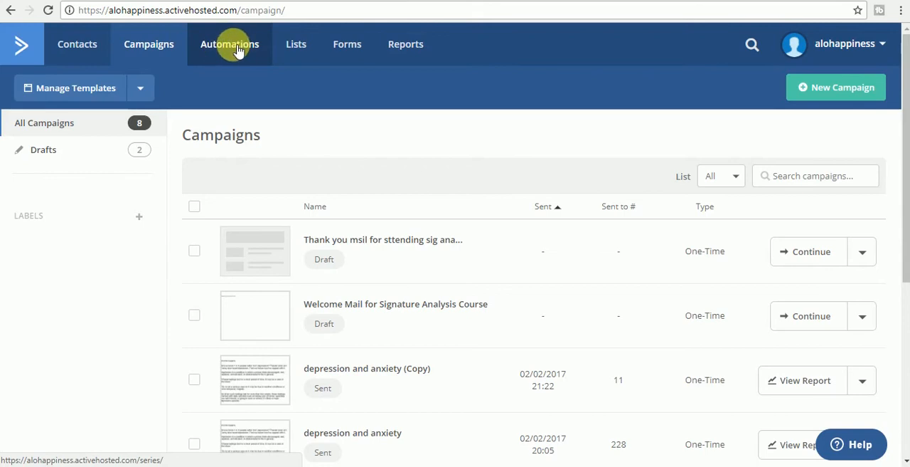
Create a Standard campaign named Hello and choose the Paid for upsell list as its recipients
left_click(818, 87)
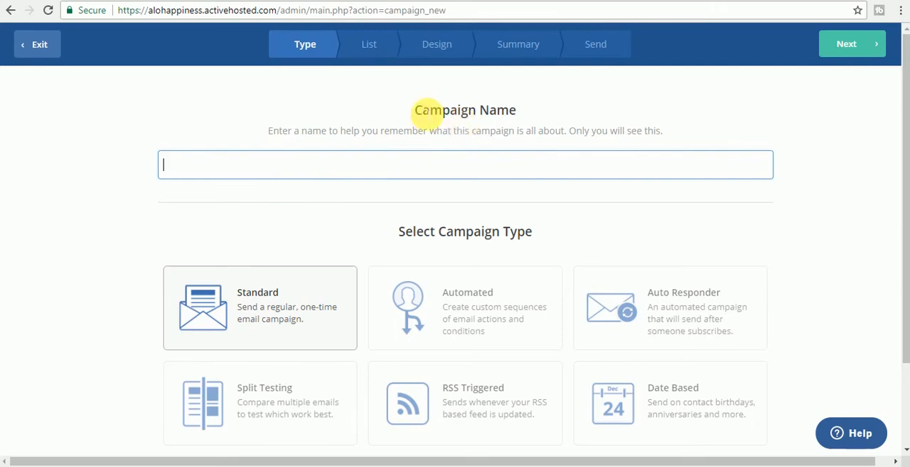
type("h")
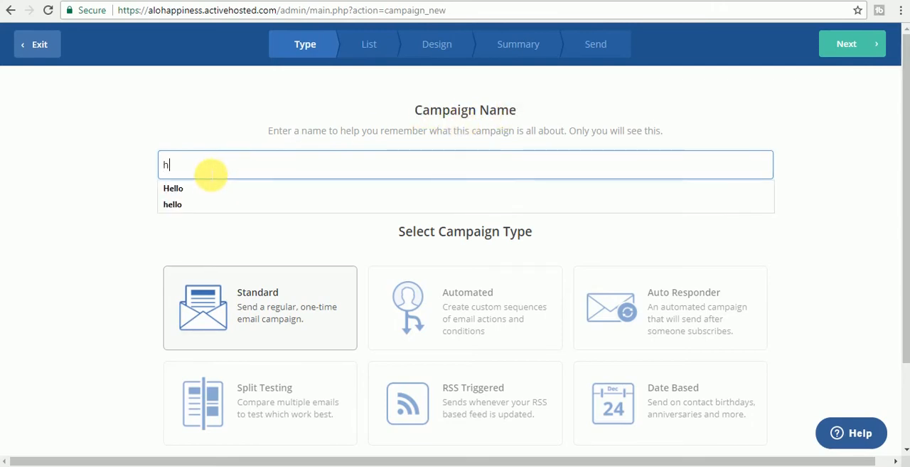
type("ello")
left_click(189, 188)
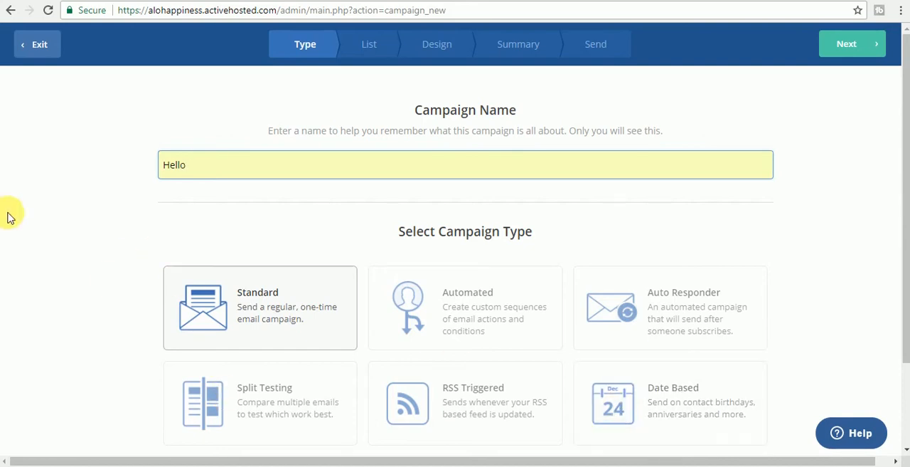
left_click(244, 300)
left_click(201, 169)
left_click(867, 44)
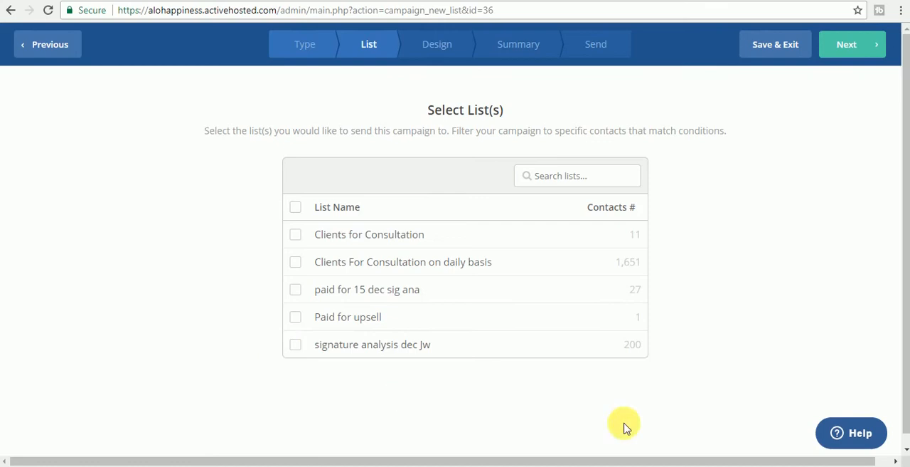
left_click(297, 318)
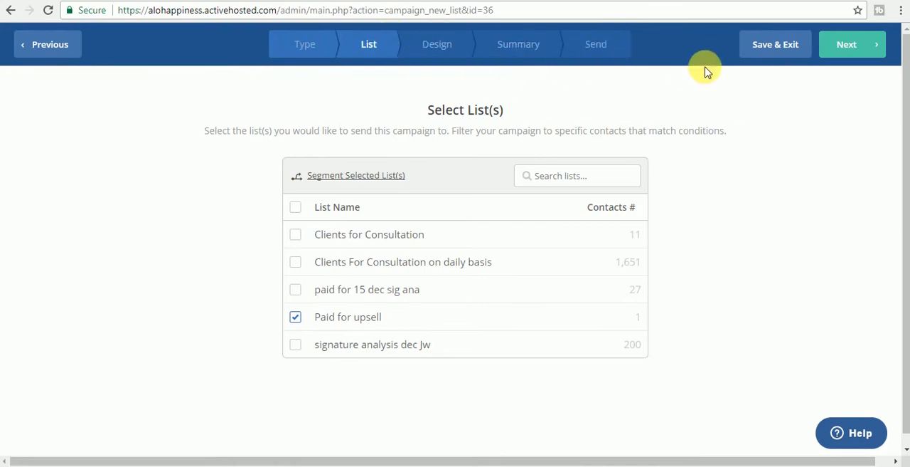
left_click(858, 53)
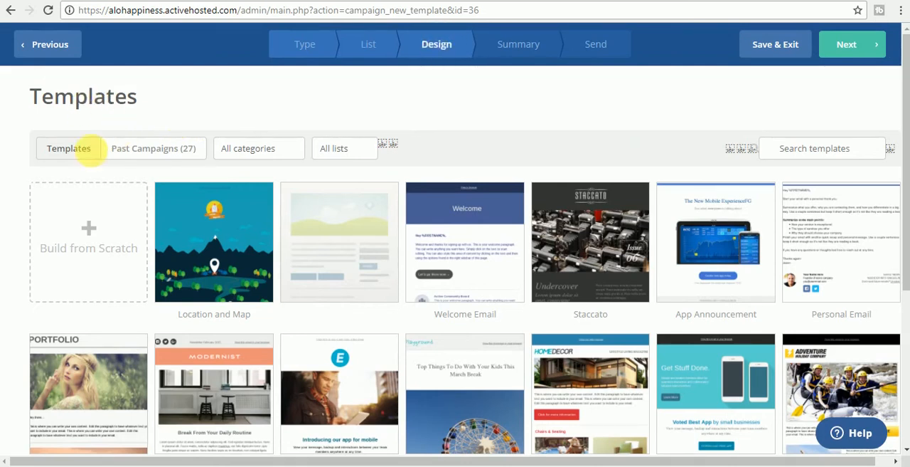
Browse the available email templates and the past campaign designs for the new campaign
scroll(508, 274, "down", 4)
scroll(500, 278, "up", 4)
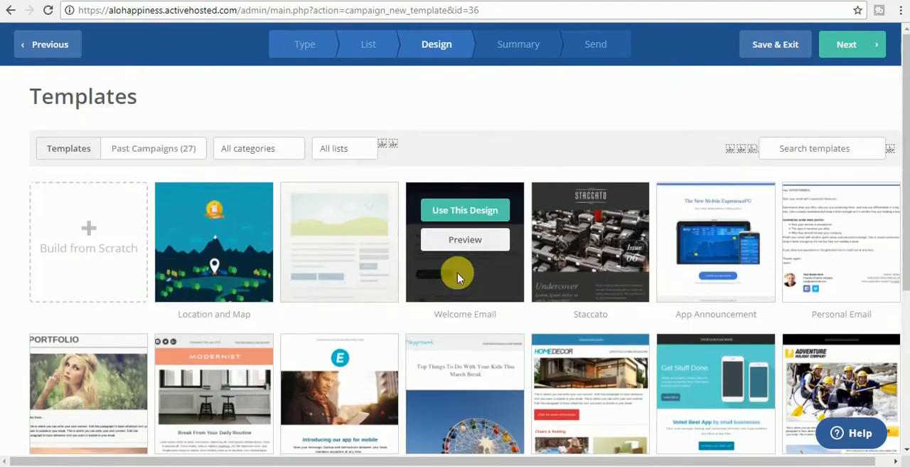
left_click(171, 153)
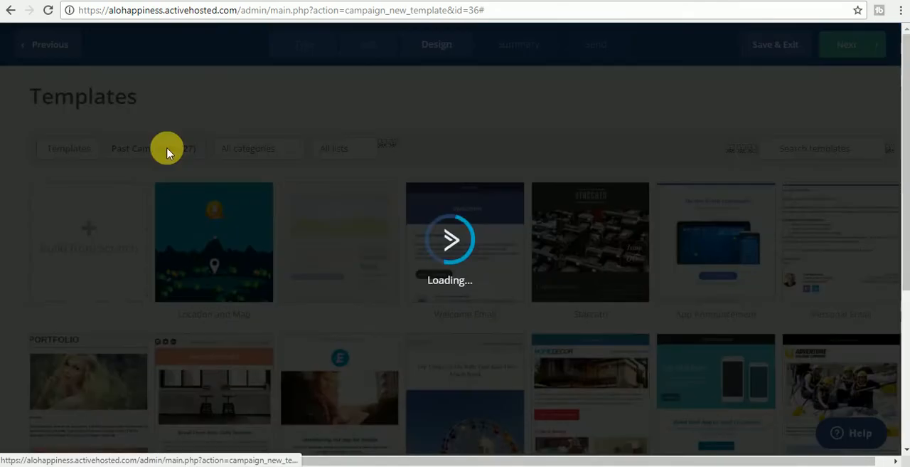
scroll(513, 244, "down", 4)
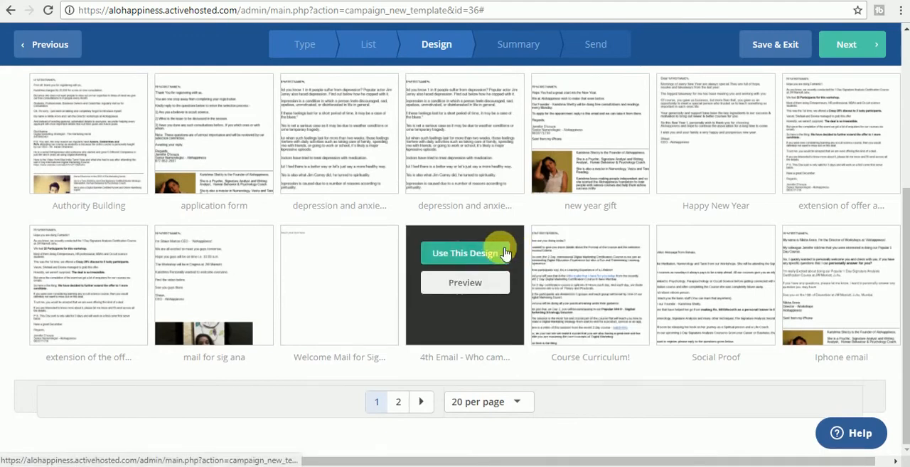
scroll(486, 239, "up", 4)
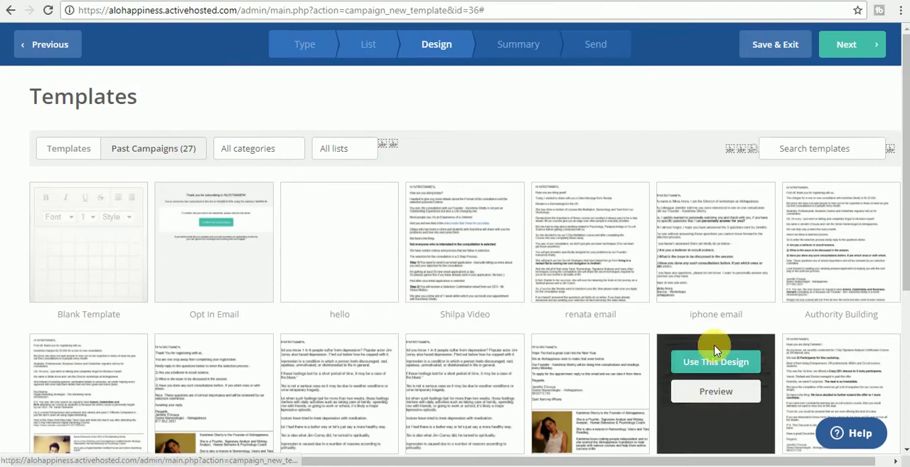
left_click(71, 148)
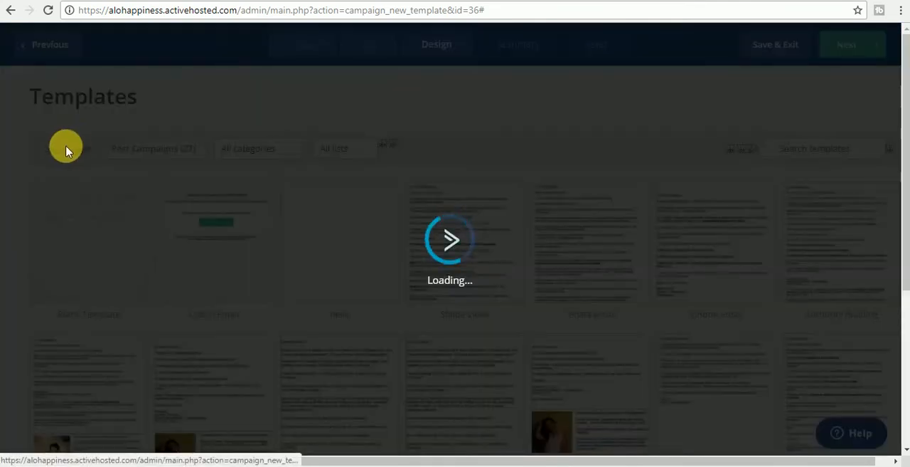
scroll(552, 376, "down", 3)
scroll(545, 365, "up", 3)
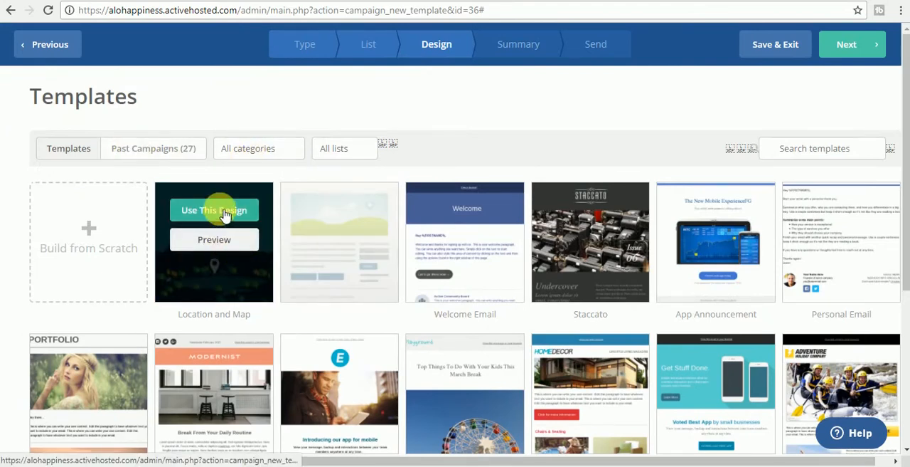
Use the Location and Map design for the campaign with the email subject "welcome"
left_click(224, 212)
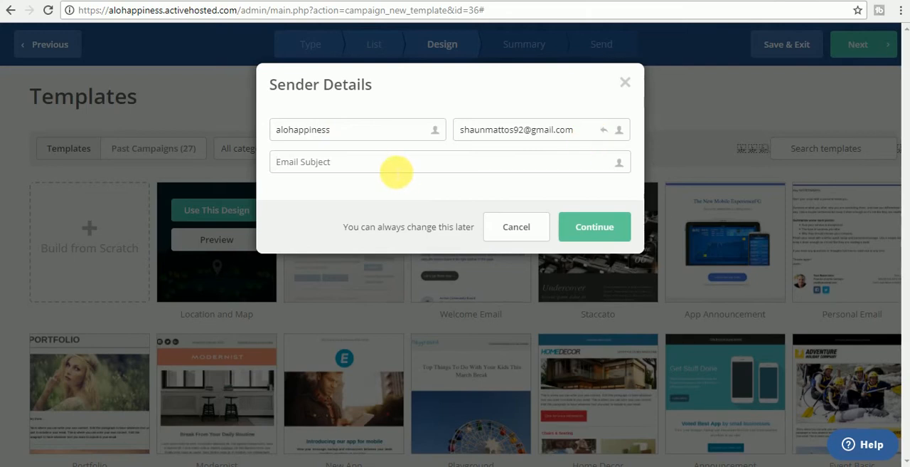
type("welcom")
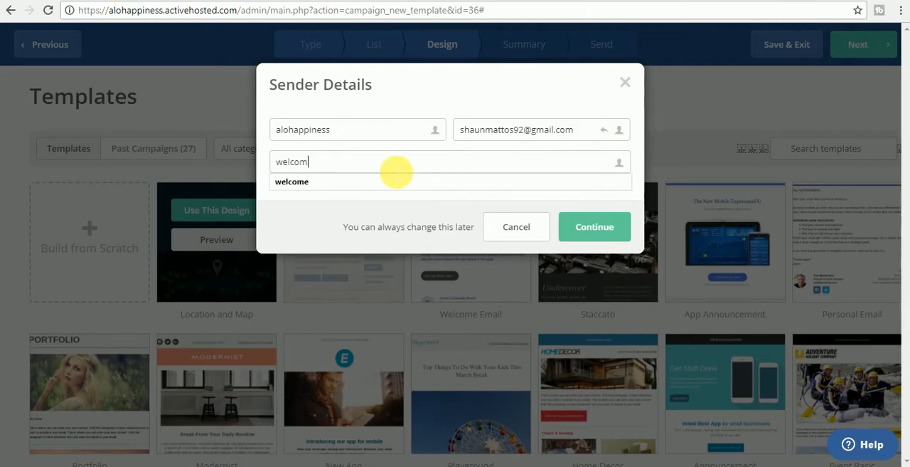
left_click(596, 229)
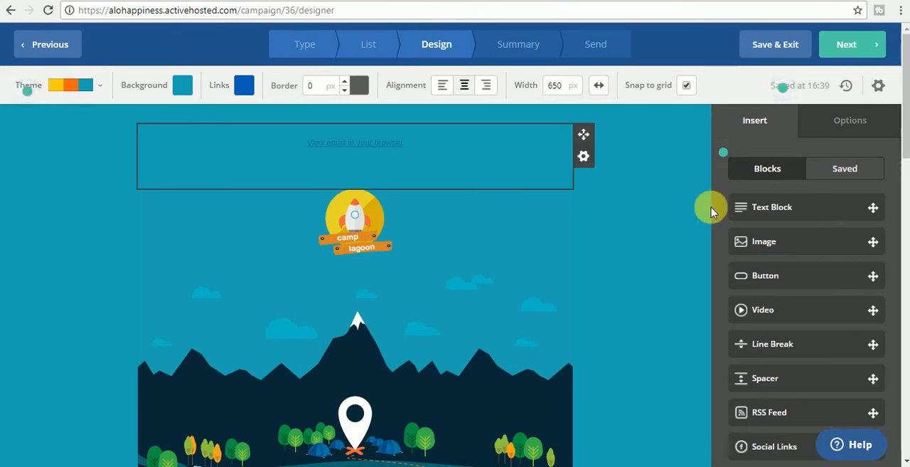
Move the "View email in your browser" block below the camp lagoon logo and finally into a column beside the logo
scroll(664, 214, "down", 1)
scroll(665, 214, "down", 15)
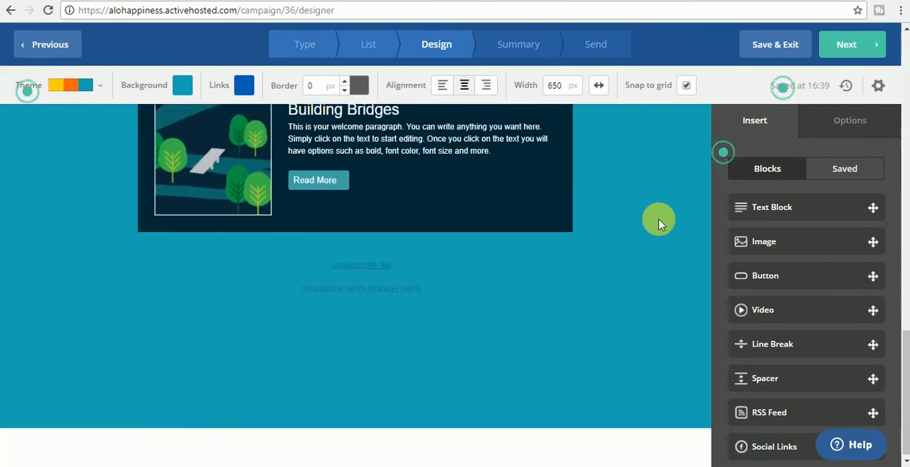
scroll(655, 224, "up", 15)
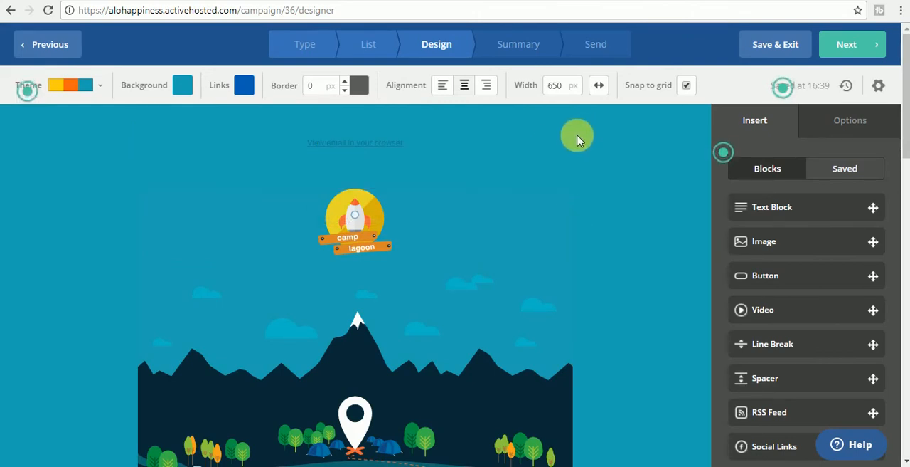
left_click_drag(591, 140, 374, 267)
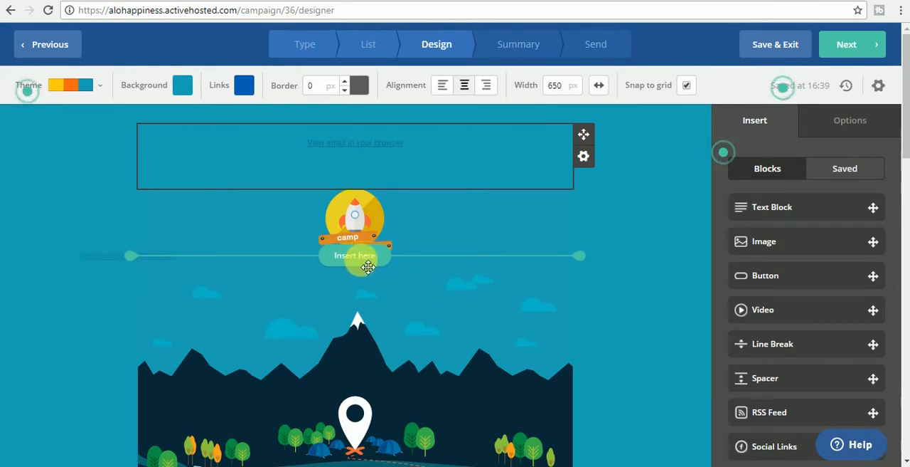
left_click_drag(369, 268, 369, 269)
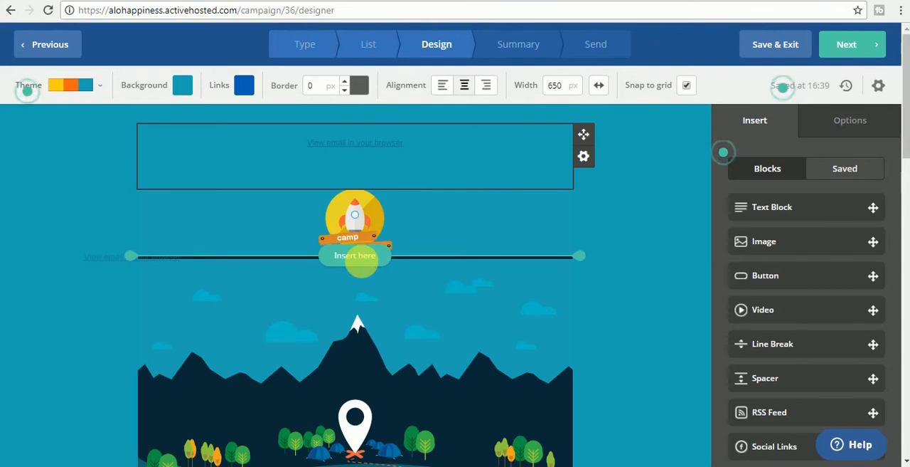
left_click_drag(361, 261, 361, 262)
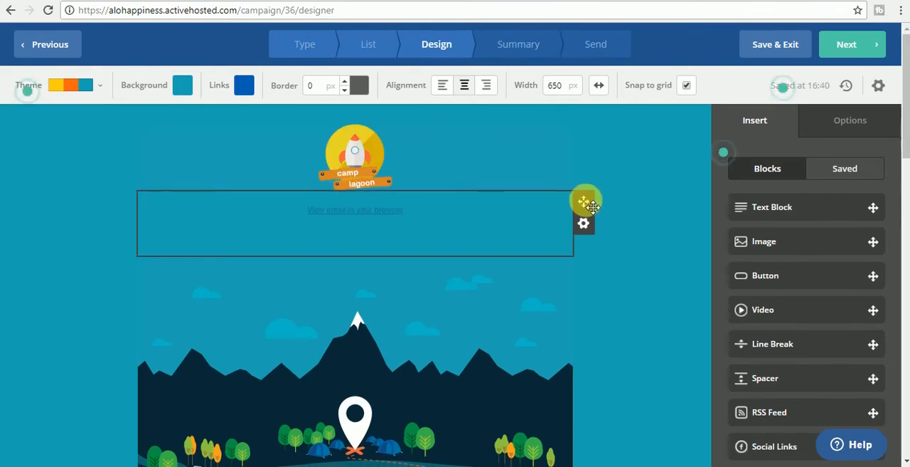
mouse_move(583, 202)
left_mouse_down()
mouse_move(532, 147)
mouse_move(576, 152)
mouse_move(566, 146)
mouse_move(543, 180)
mouse_move(279, 173)
mouse_move(433, 161)
left_mouse_up()
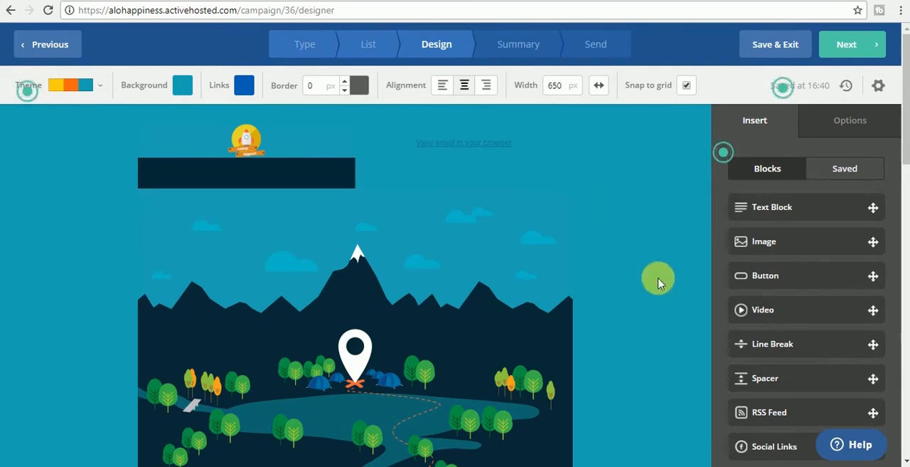
scroll(832, 296, "down", 2)
scroll(813, 296, "up", 2)
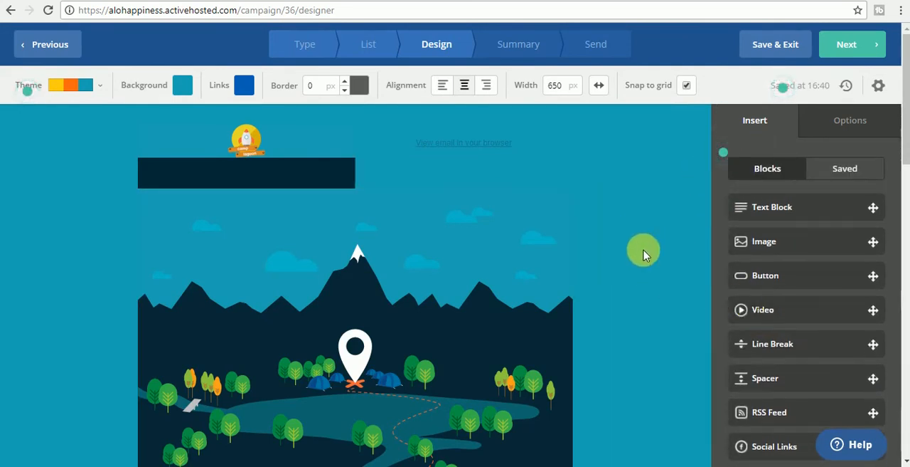
Set the Reserve Now button's text colour to near-black and its background colour to red FF0303
left_click(848, 122)
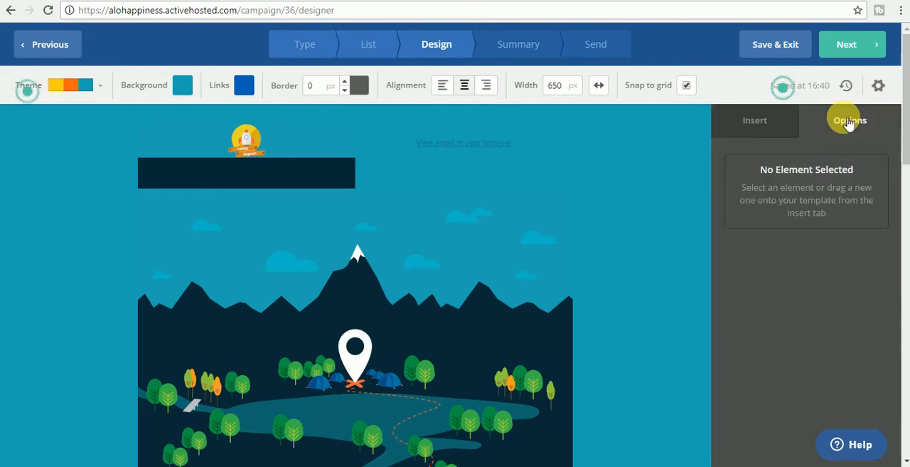
scroll(437, 324, "down", 10)
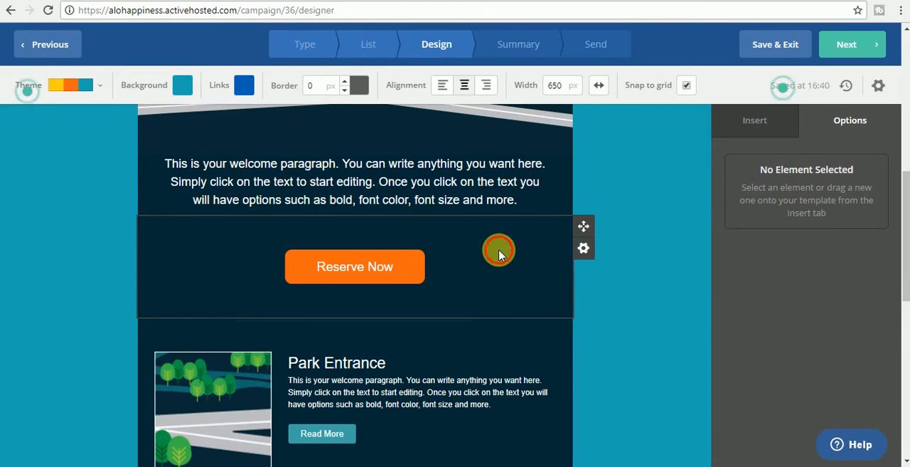
left_click(499, 255)
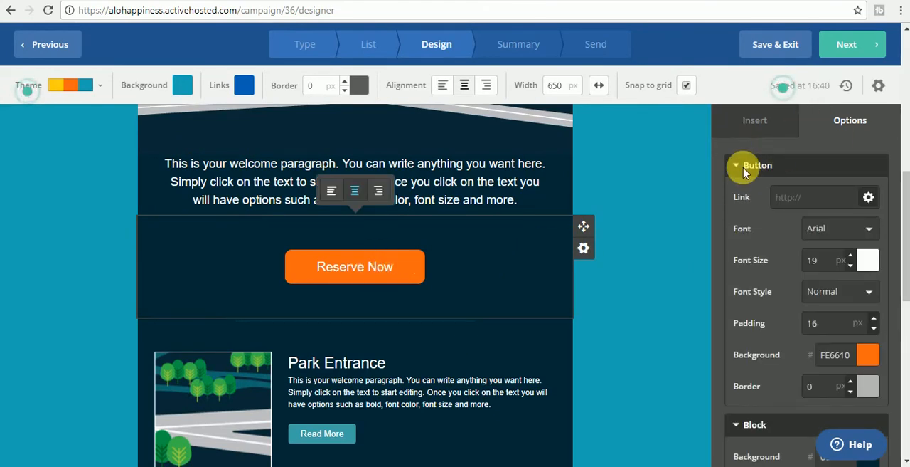
left_click(869, 261)
left_click(761, 378)
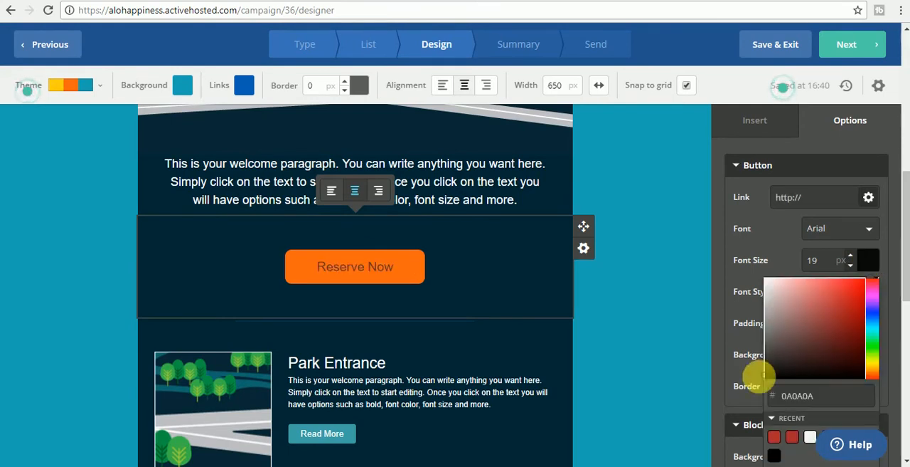
left_click(760, 378)
left_click(877, 355)
left_click_drag(868, 391, 874, 378)
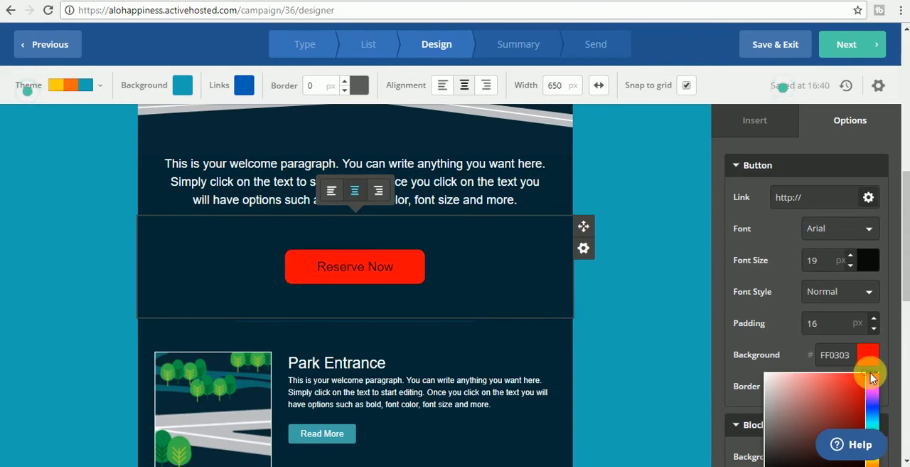
left_click(664, 319)
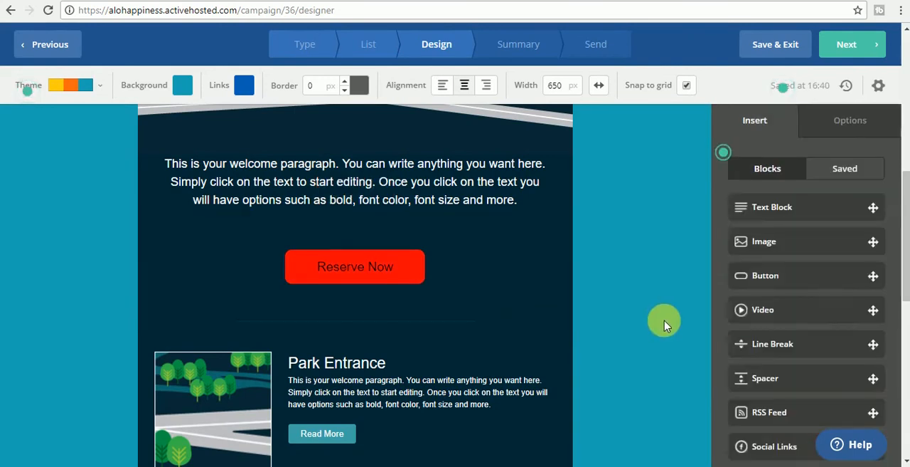
Set the background of the block containing the Reserve Now button to yellow-orange FFBC03
left_click(841, 125)
left_click(372, 266)
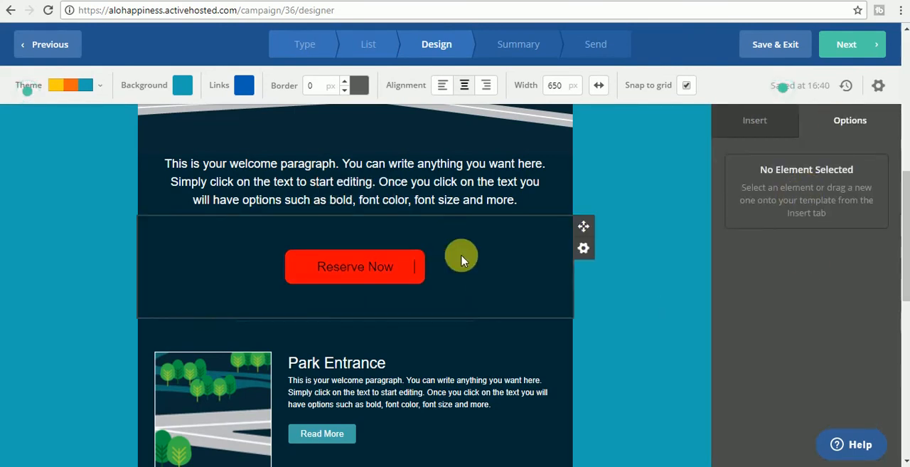
scroll(793, 352, "down", 3)
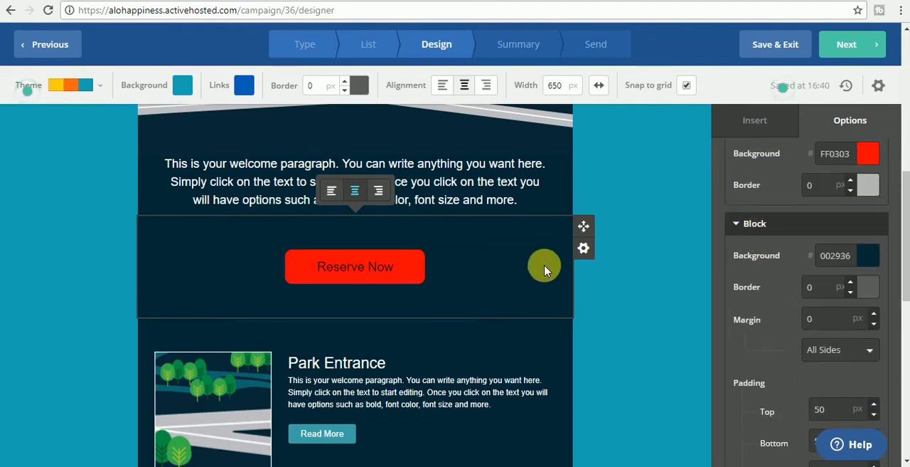
left_click(873, 255)
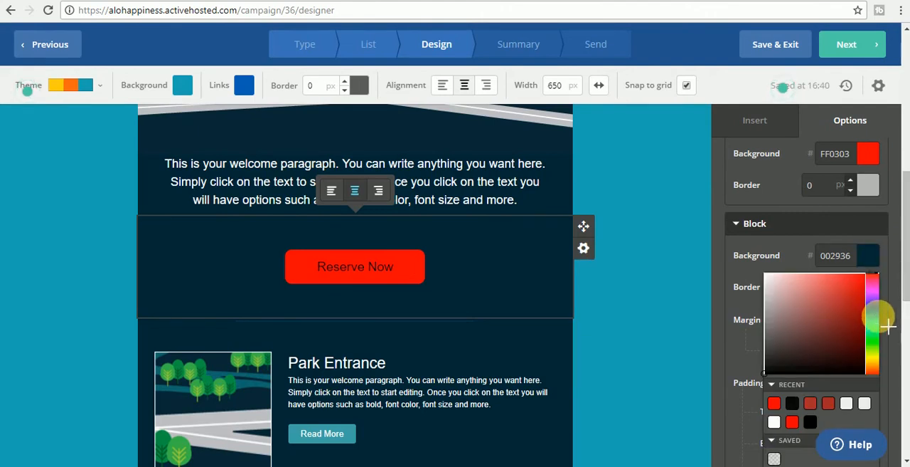
left_click_drag(887, 329, 888, 362)
mouse_move(833, 304)
left_mouse_down()
mouse_move(877, 284)
mouse_move(886, 371)
left_mouse_up()
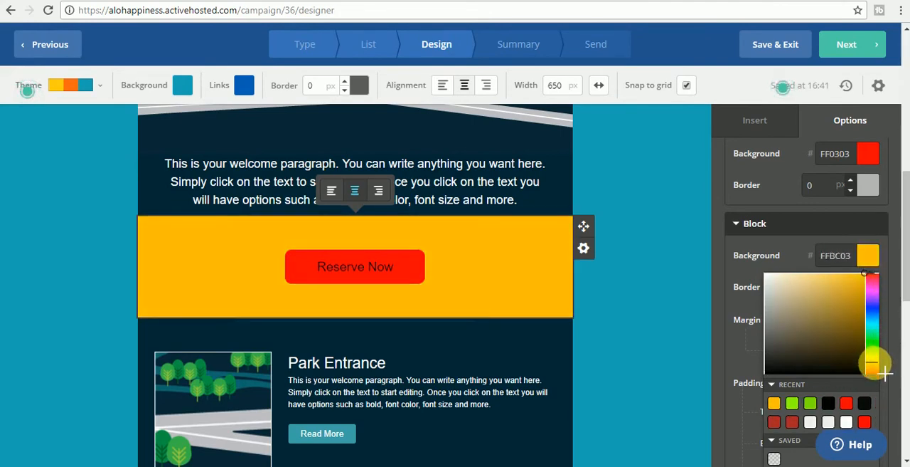
left_click(661, 329)
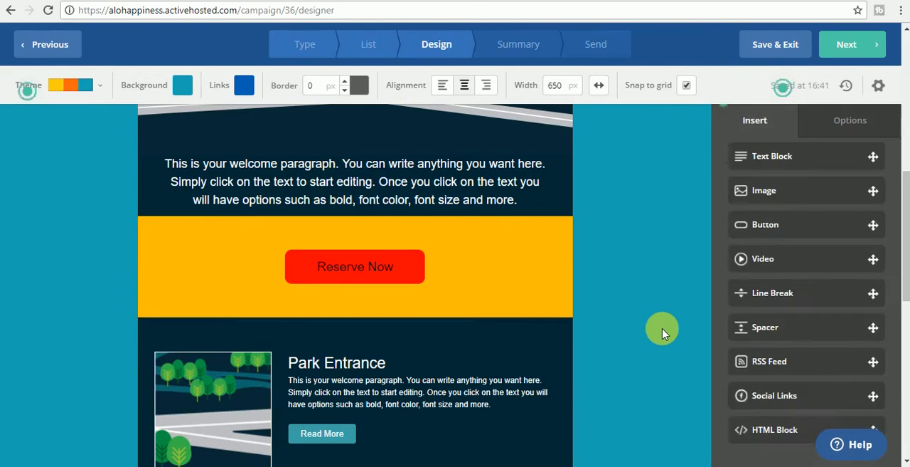
Replace the Reserve Now button's label with "sale"
left_click(835, 123)
left_click(479, 291)
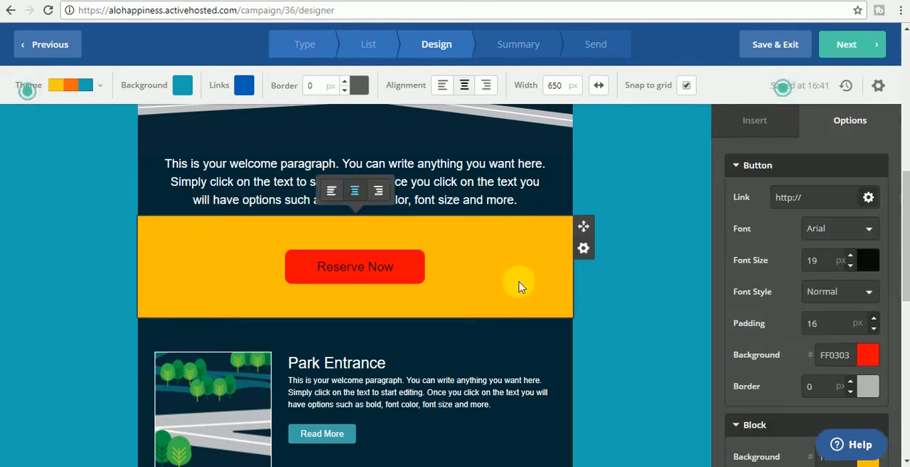
scroll(798, 306, "down", 6)
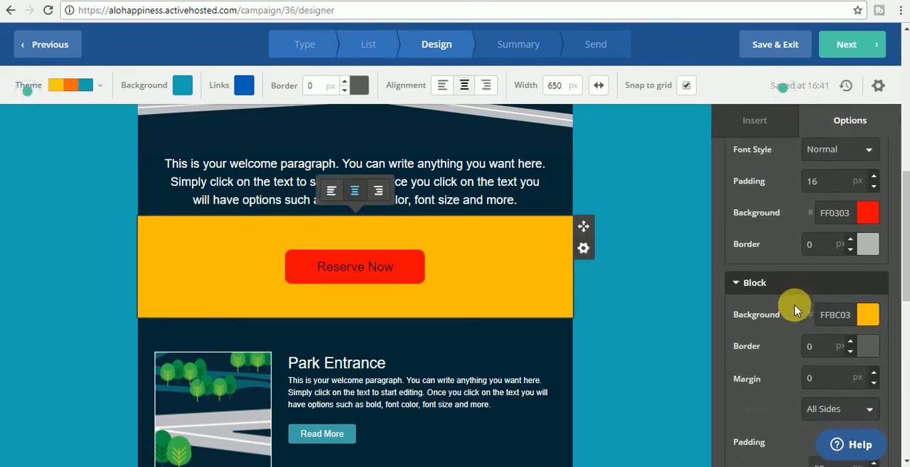
triple_click(380, 271)
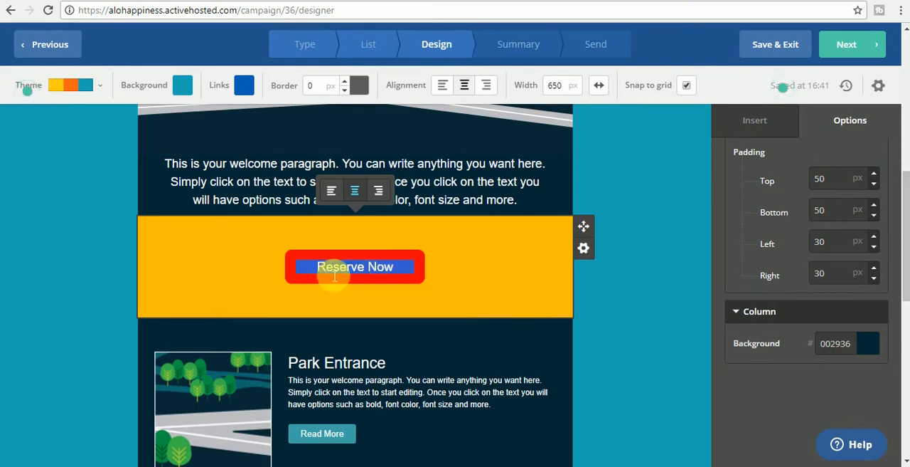
type("sale")
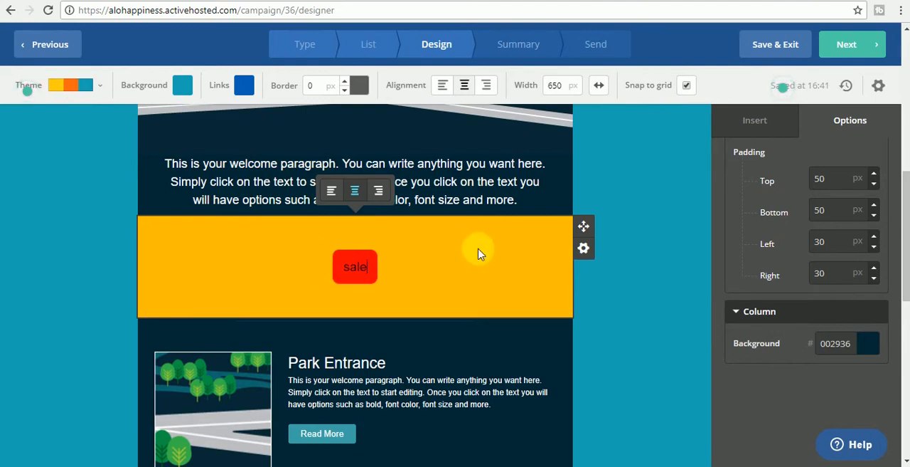
left_click(668, 275)
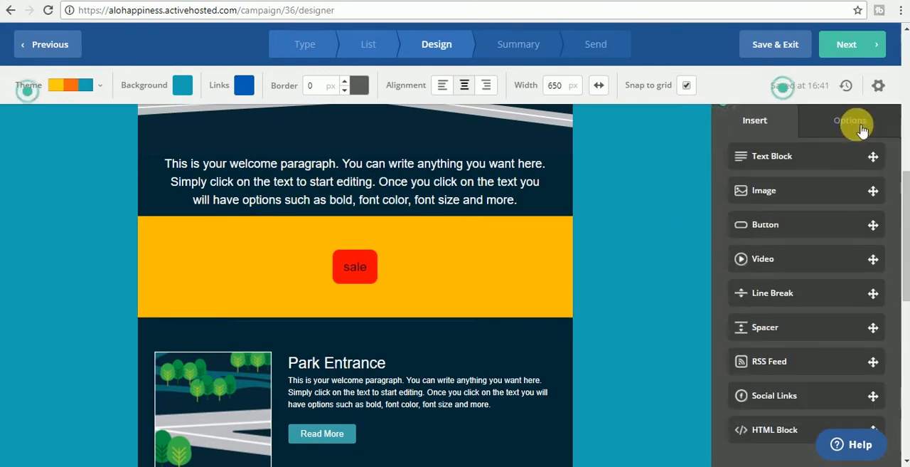
Change the sale button's font to Comic Sans
left_click(456, 286)
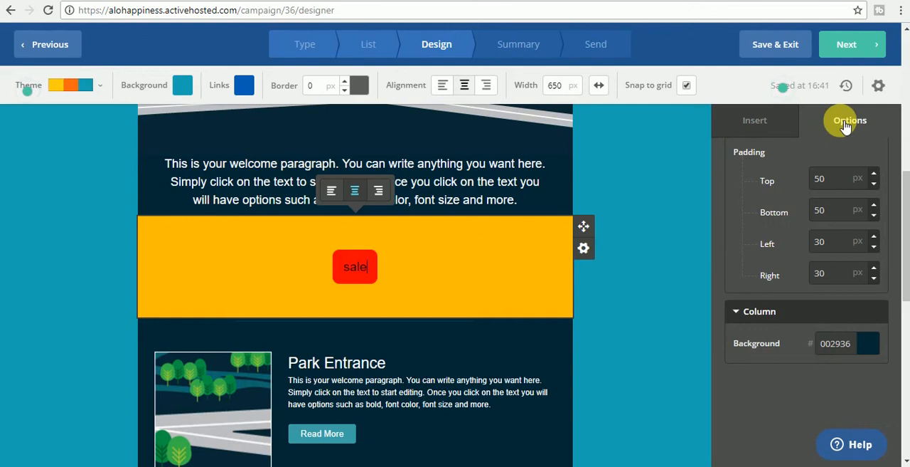
scroll(813, 284, "up", 10)
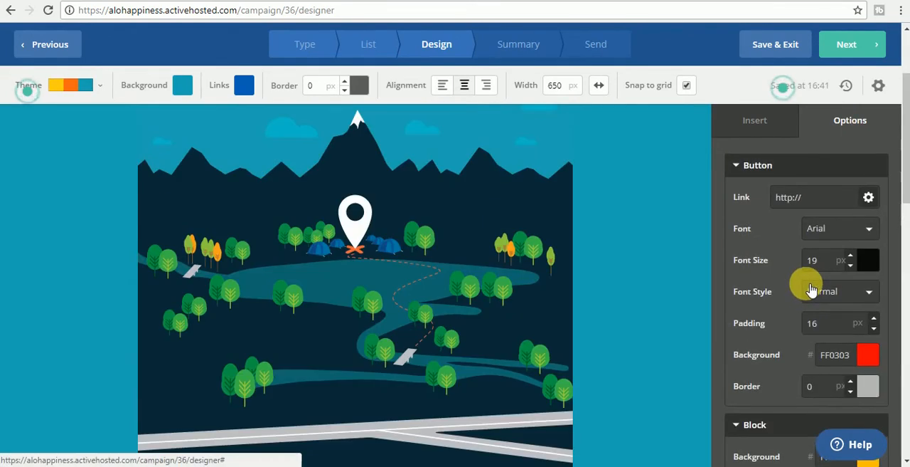
scroll(772, 317, "down", 4)
scroll(778, 318, "up", 4)
left_click(874, 231)
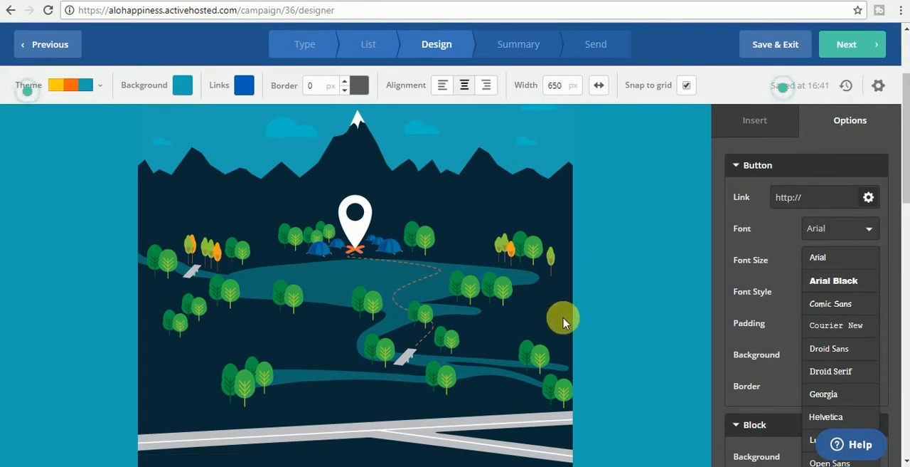
scroll(563, 320, "down", 3)
scroll(566, 321, "down", 2)
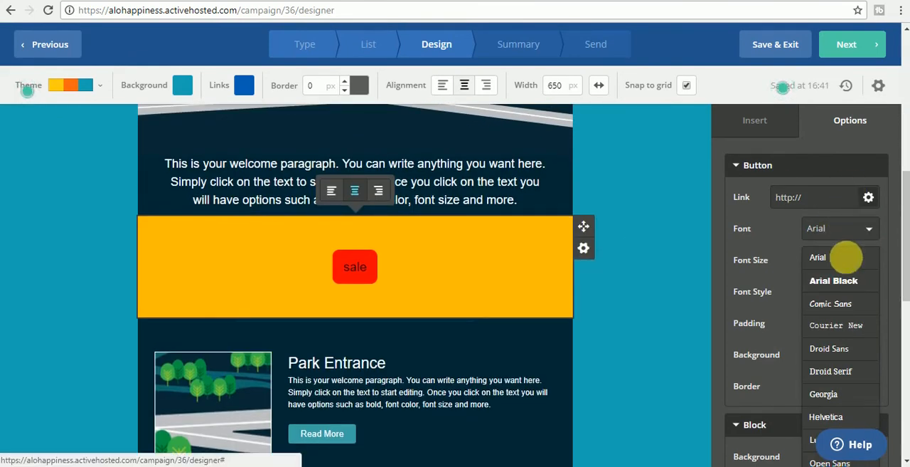
left_click(834, 304)
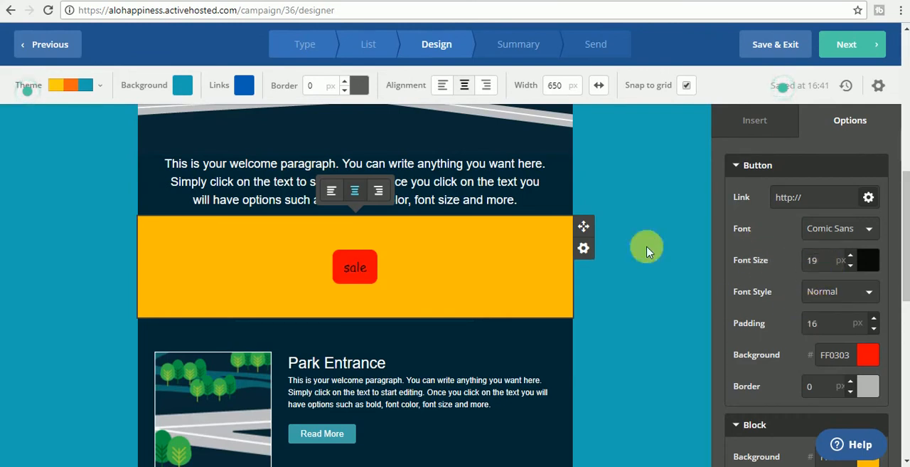
Insert a video block between the sale button block and the Park Entrance section, without entering a video URL
left_click(756, 122)
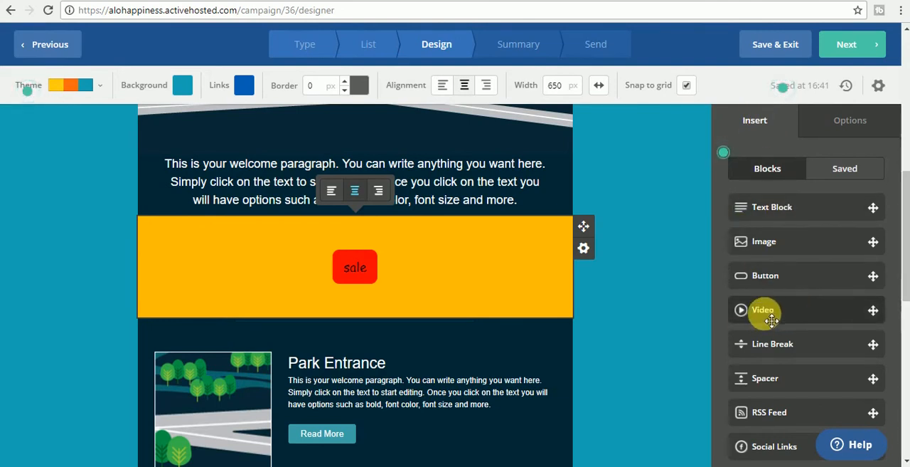
left_click_drag(859, 310, 387, 319)
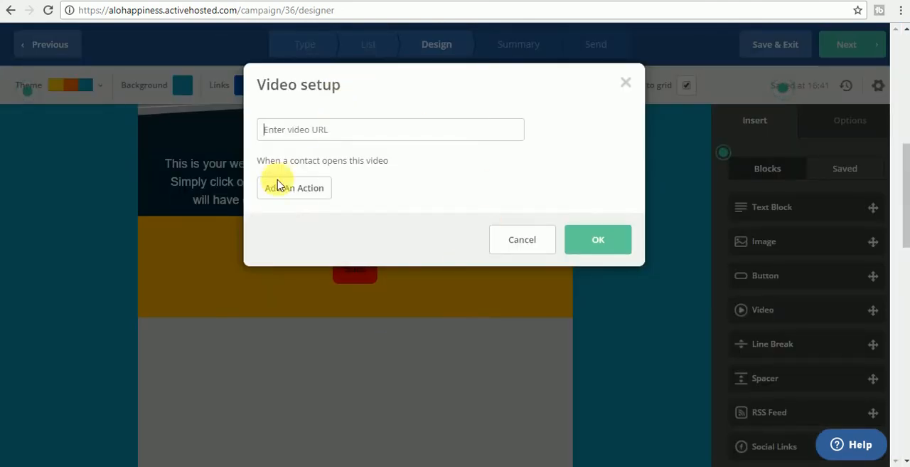
left_click(520, 240)
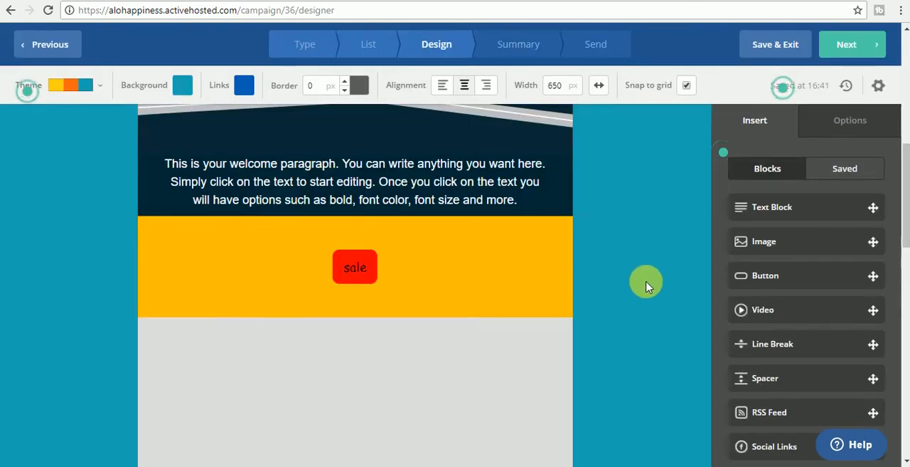
scroll(646, 288, "down", 2)
scroll(646, 288, "down", 1)
scroll(652, 267, "down", 4)
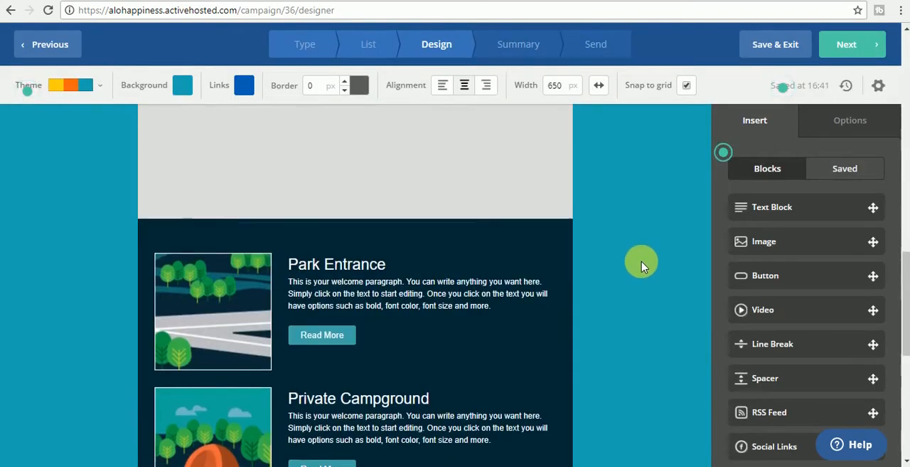
Examine the actions that can be triggered by the sale button's link, and cancel the link settings without adding one
scroll(642, 265, "up", 4)
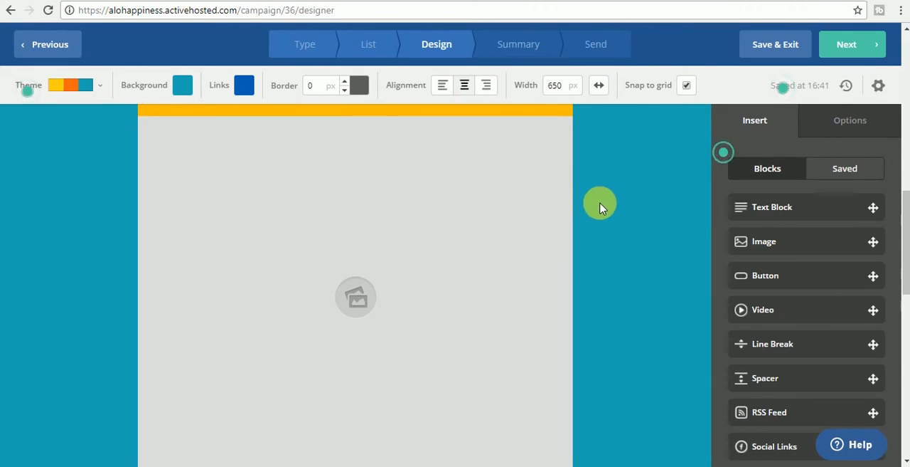
scroll(647, 243, "up", 3)
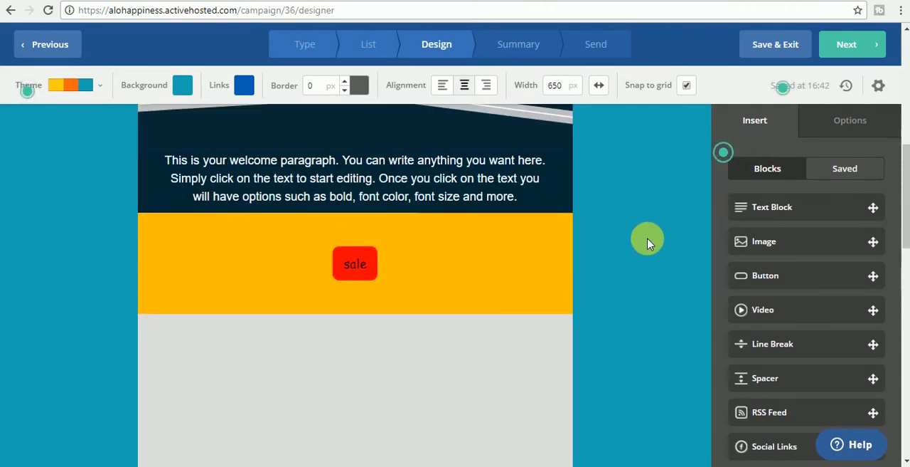
left_click(528, 265)
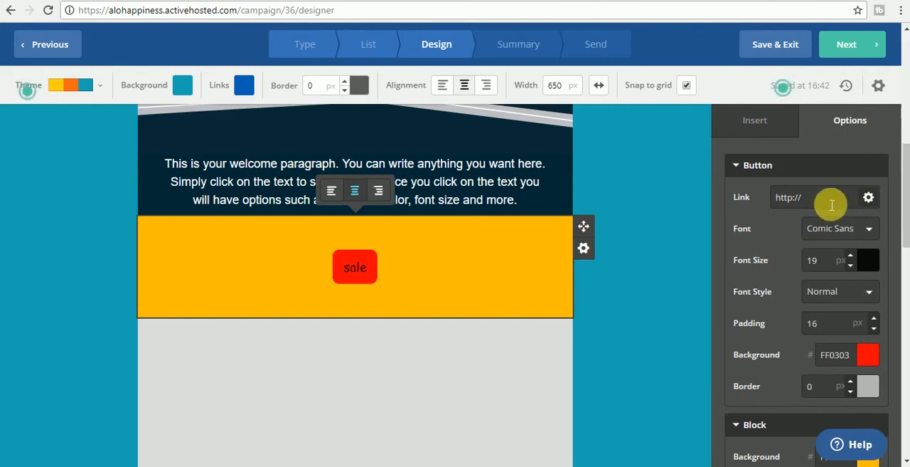
left_click(869, 198)
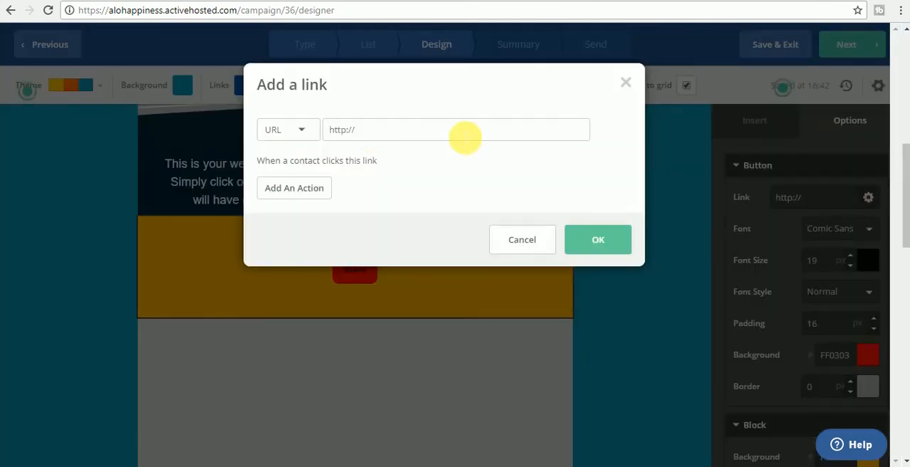
left_click(299, 190)
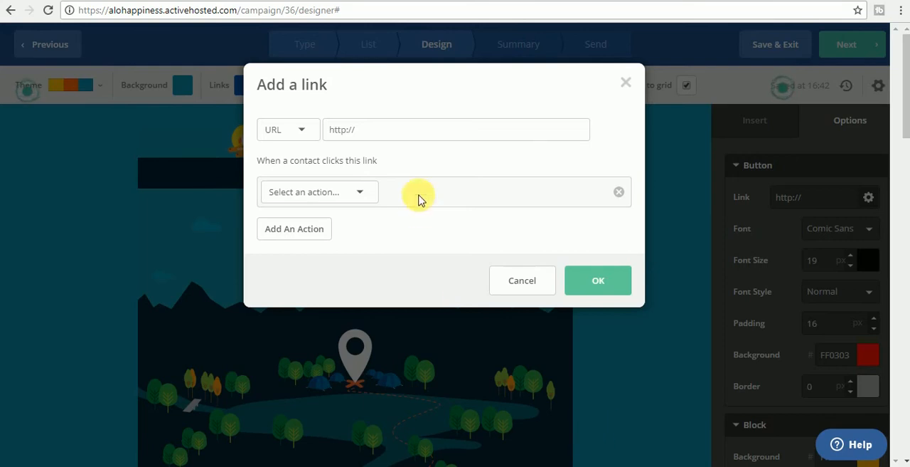
left_click(368, 197)
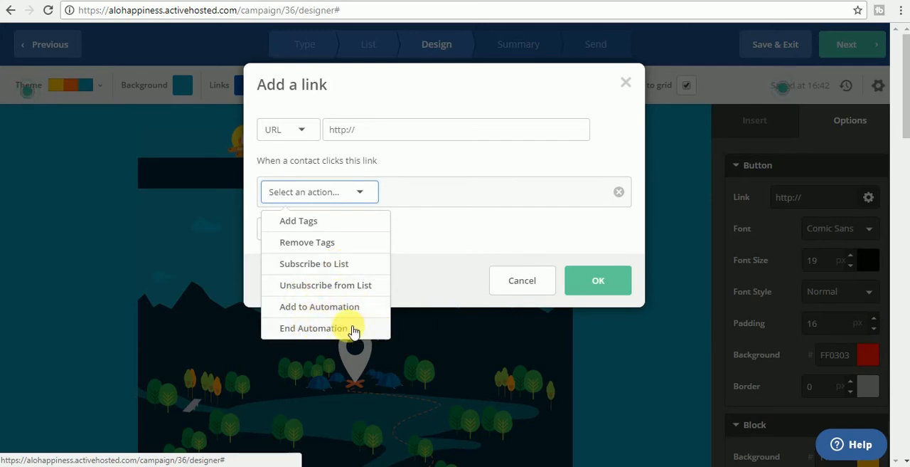
left_click(444, 221)
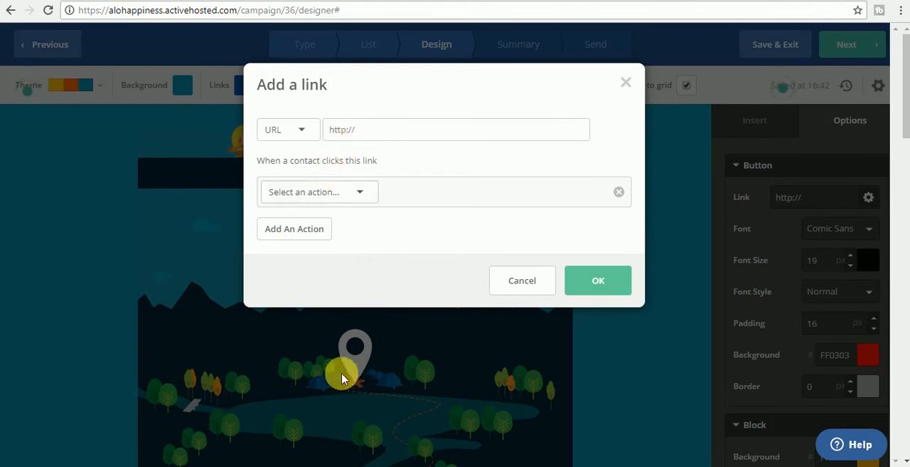
left_click(357, 191)
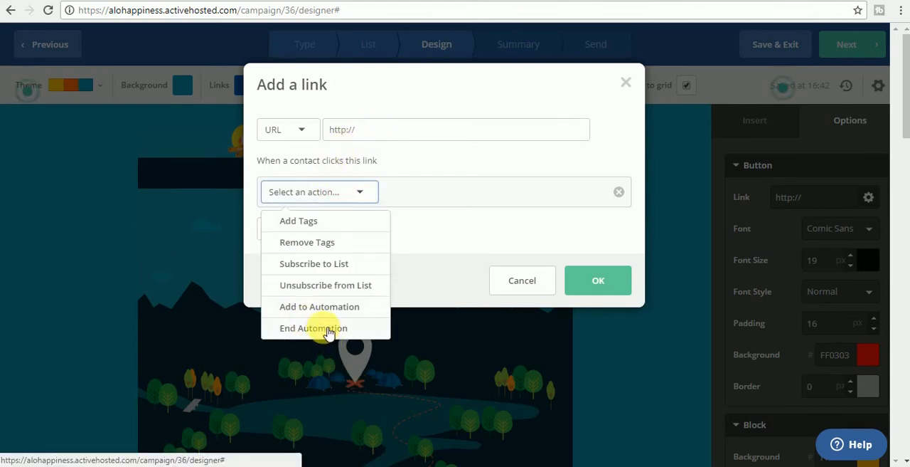
left_click(427, 256)
left_click(519, 281)
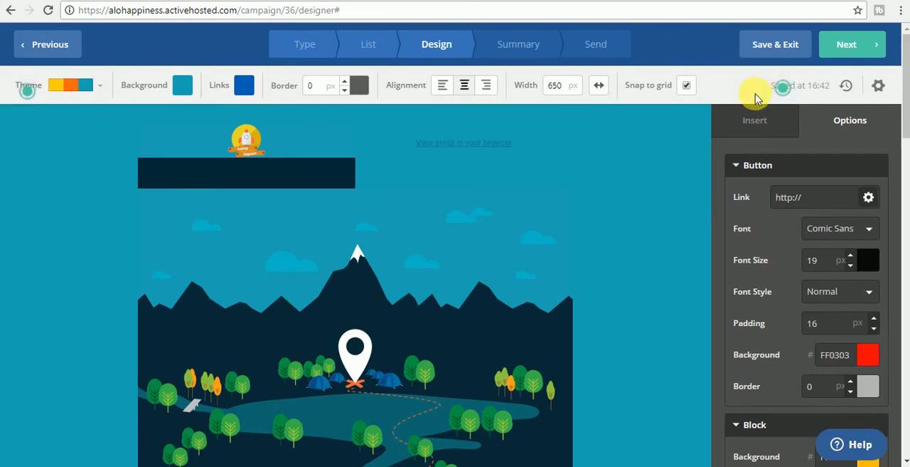
Proceed to the campaign summary and review its subject, sender, list, address, tracking and archive options
left_click(847, 47)
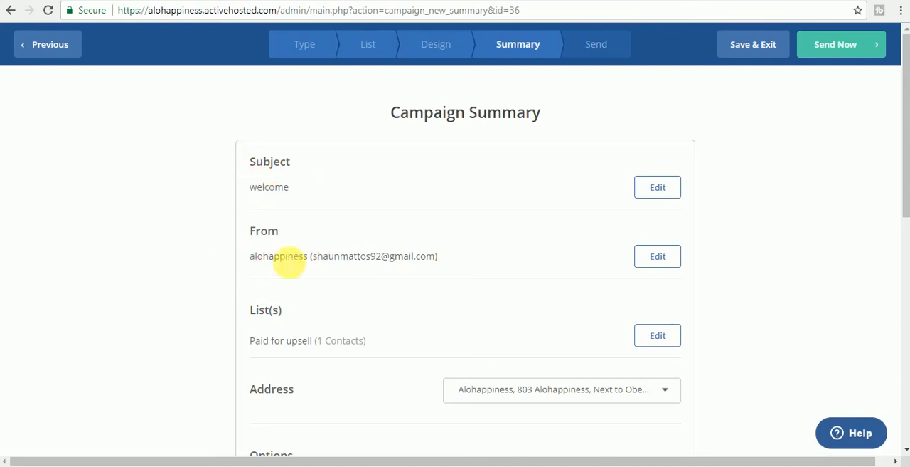
scroll(197, 299, "down", 3)
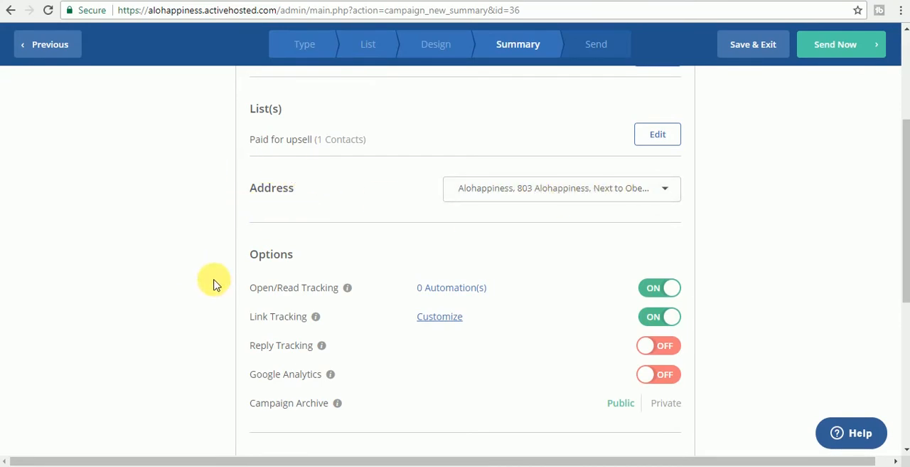
scroll(215, 302, "down", 2)
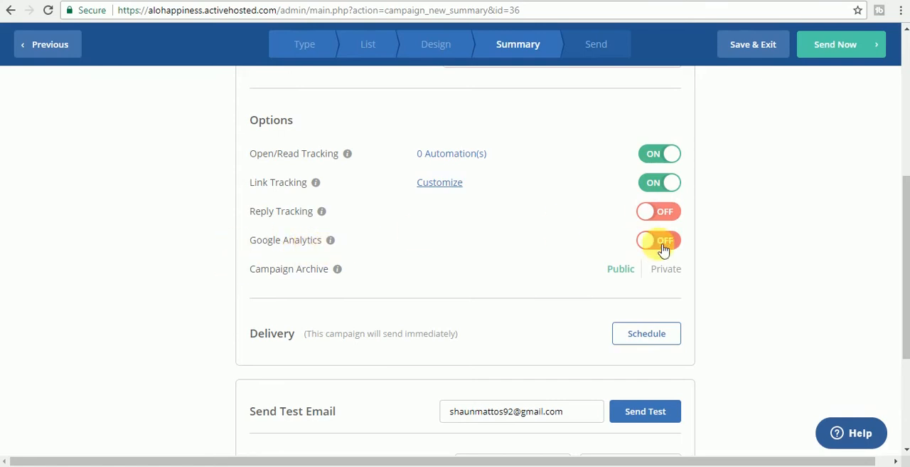
scroll(397, 295, "down", 1)
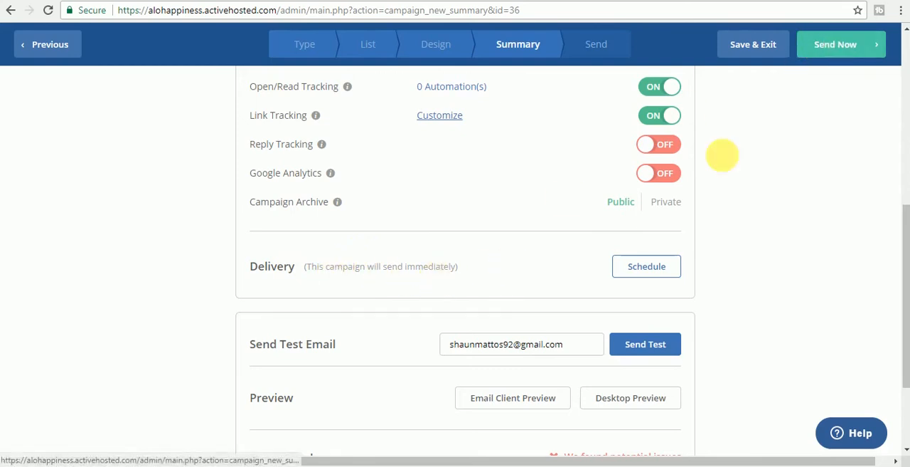
Examine the scheduling date choices for the campaign's delivery, and return the delivery to immediate sending
left_click(662, 270)
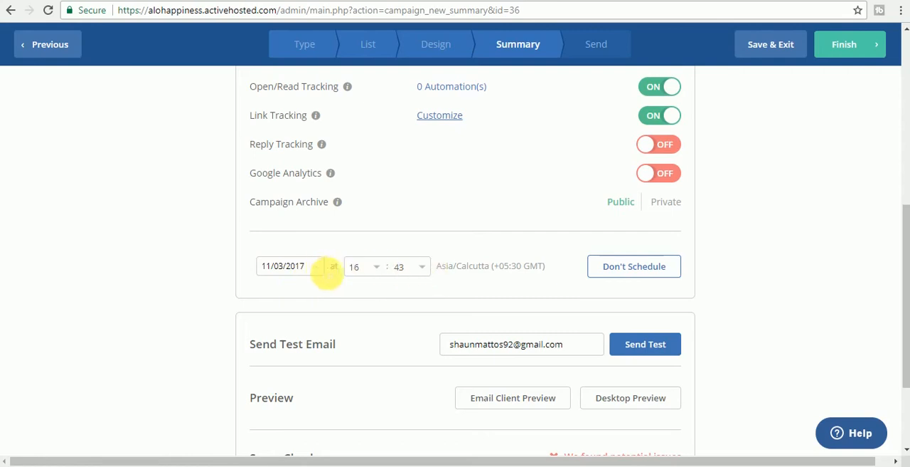
left_click(297, 268)
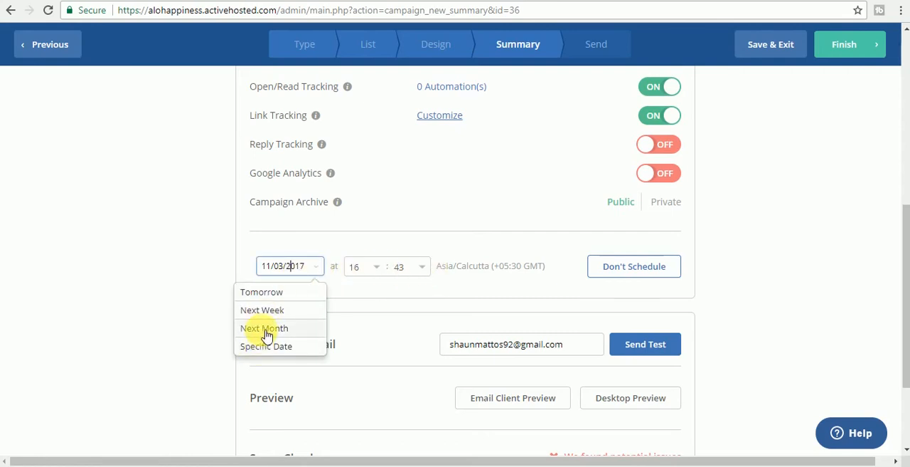
left_click(413, 292)
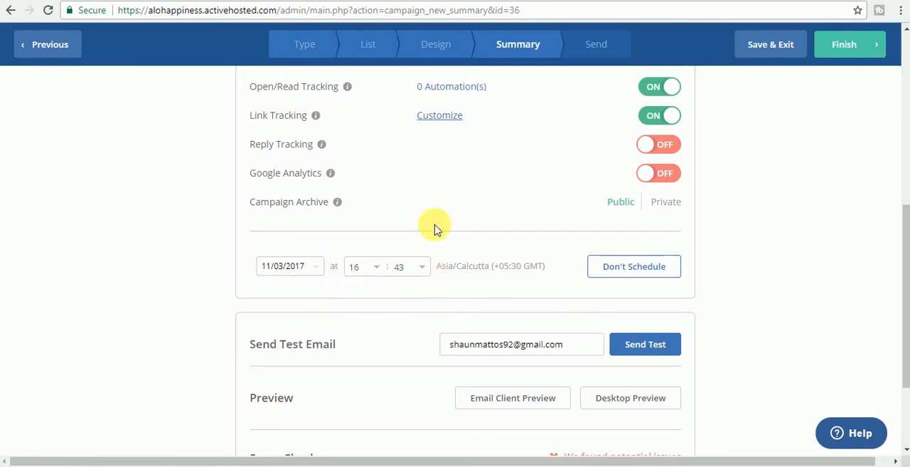
left_click(626, 270)
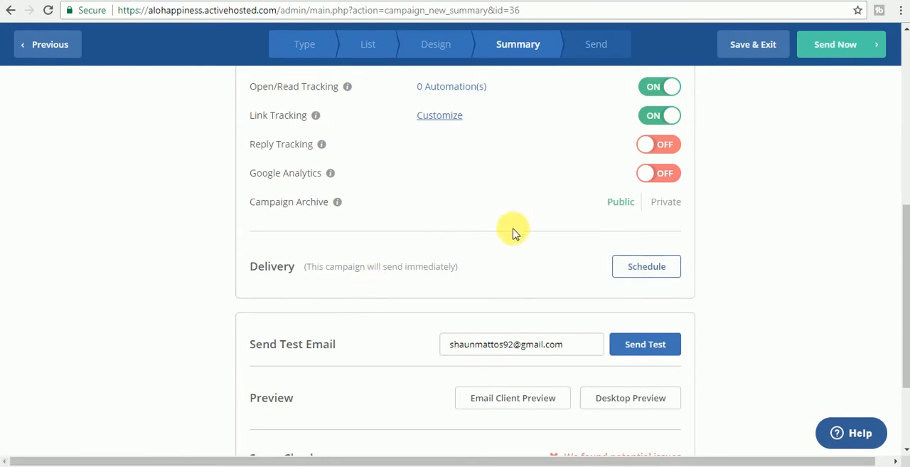
Review the test email, preview and spam check sections of the summary, and save and exit the campaign
scroll(455, 231, "down", 2)
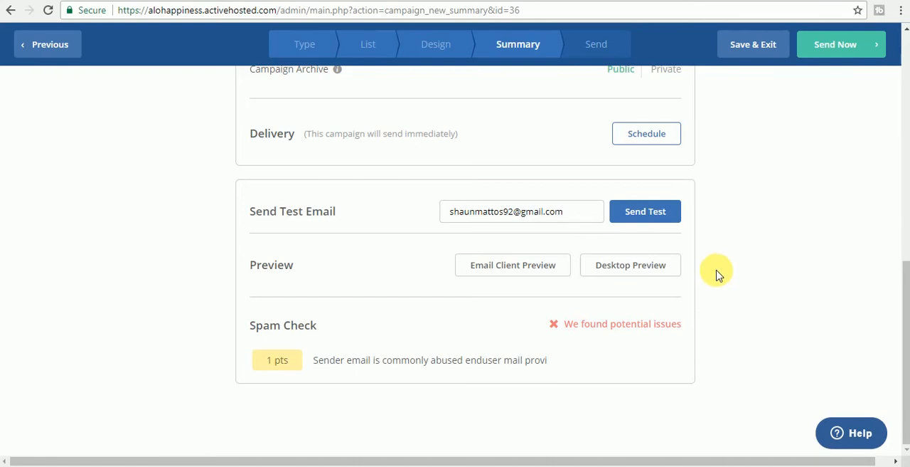
scroll(717, 273, "up", 8)
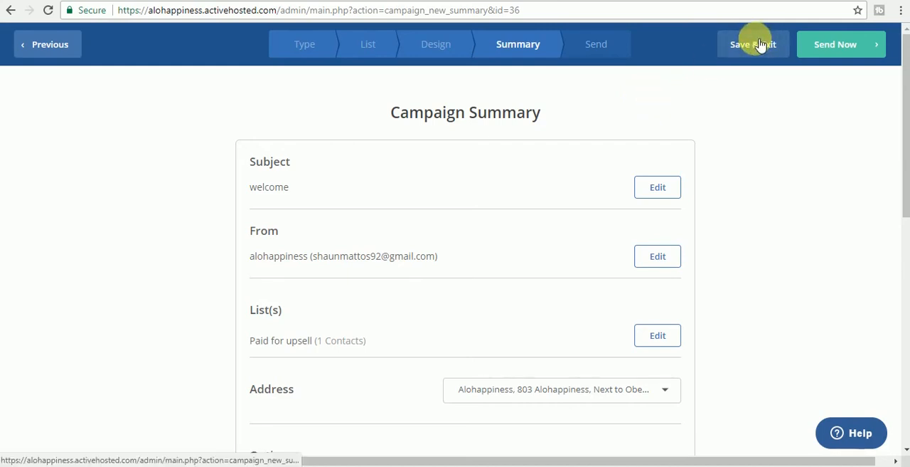
left_click(738, 48)
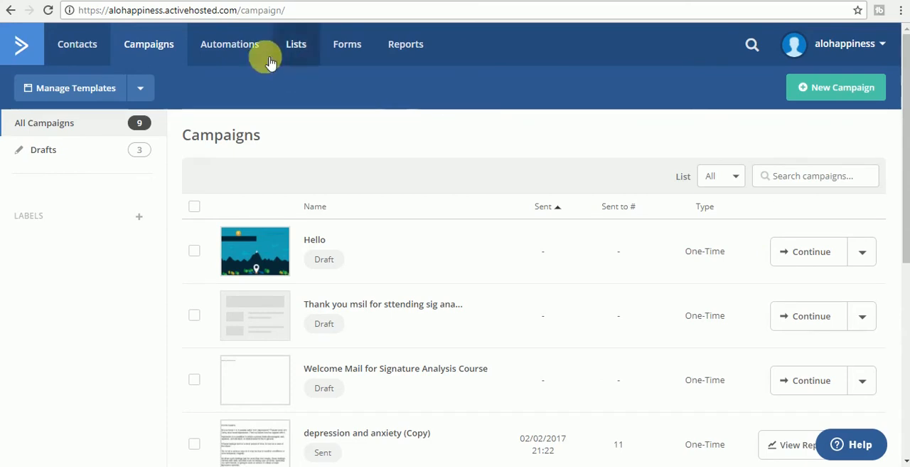
Browse the automations list and open the automation "1 Day Mumbai Signature Analysis - JW Marriott Dec 2016"
left_click(238, 45)
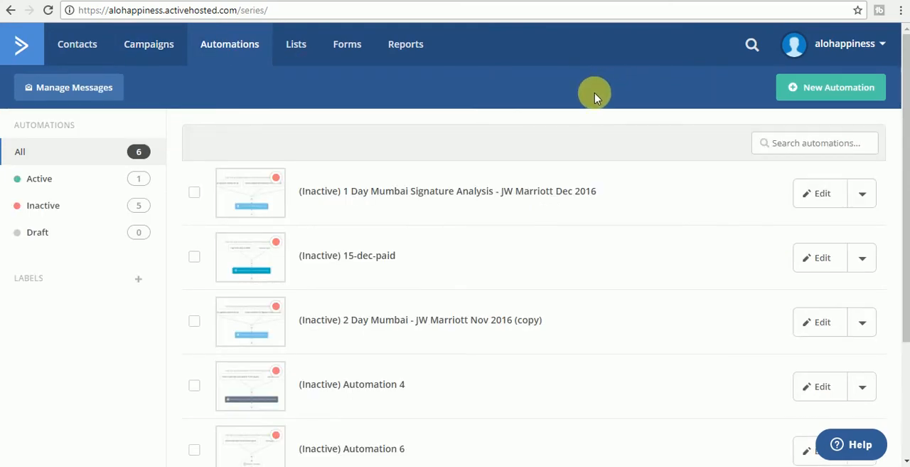
scroll(594, 92, "down", 3)
scroll(594, 93, "up", 3)
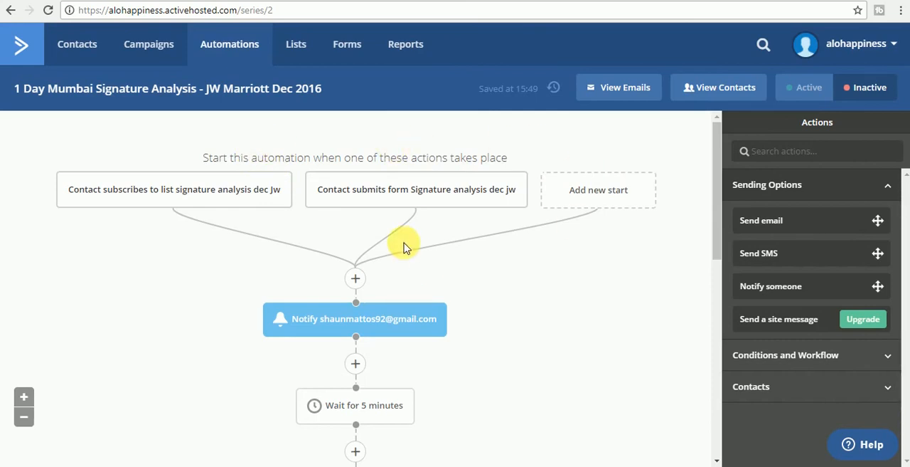
Examine the sending, workflow and contact actions that can be added before the notification step, without adding one
left_click(357, 279)
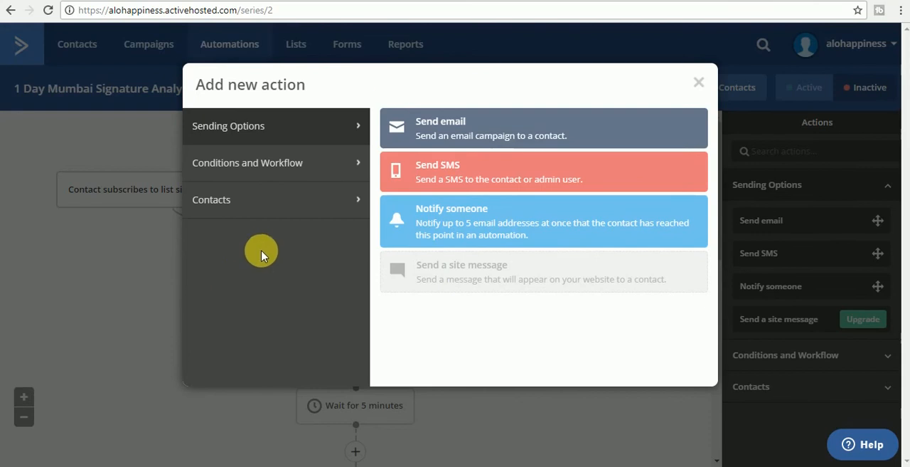
left_click(270, 163)
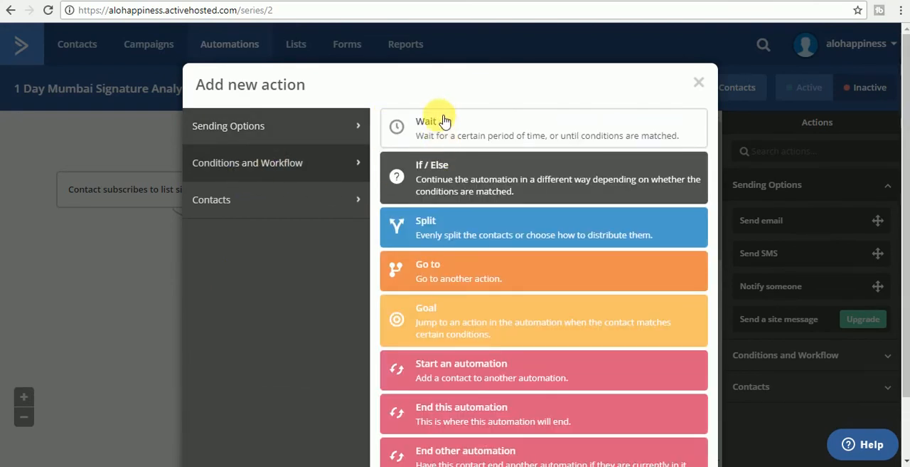
left_click(255, 202)
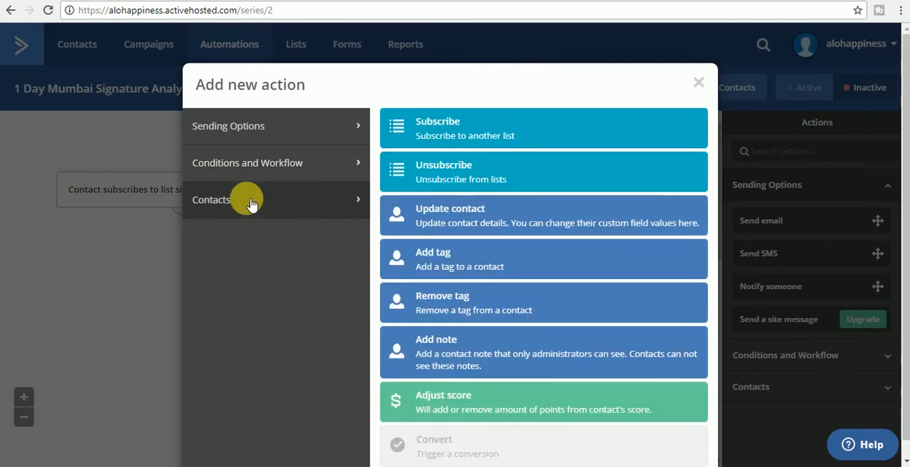
left_click(700, 82)
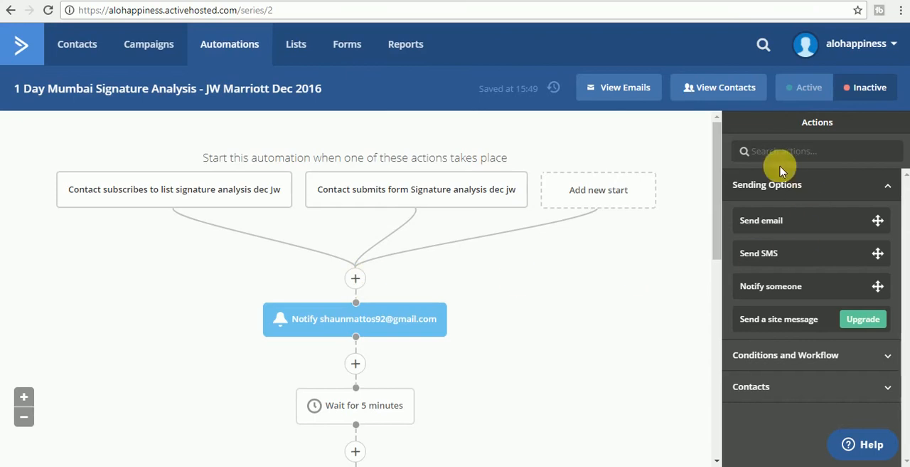
Look through the Sending Options, Conditions and Workflow, and Contacts action groups, leaving all three collapsed
left_click(887, 184)
left_click(879, 188)
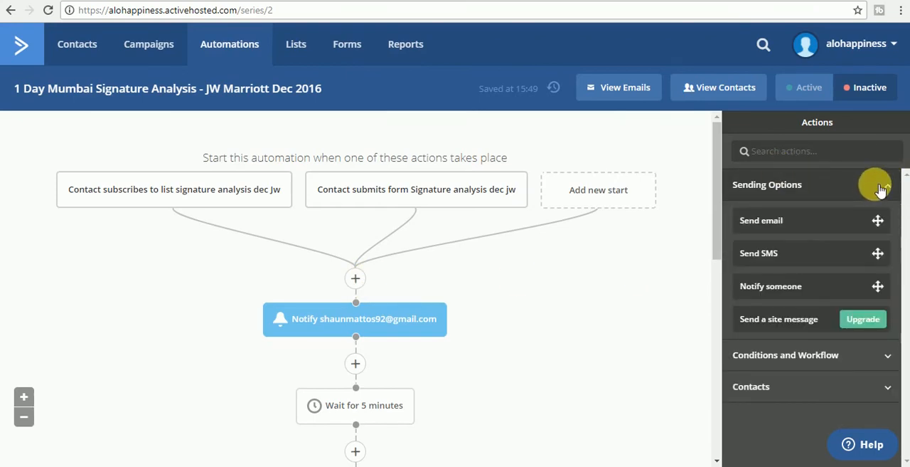
left_click(881, 188)
double_click(830, 217)
left_click(837, 248)
left_click(837, 250)
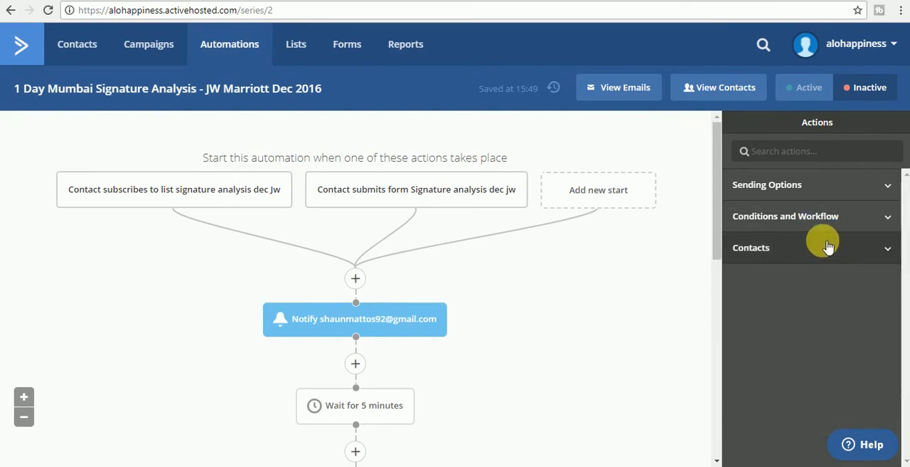
Review the automation's flow and the sending and workflow actions available between the notification and the 5-minute wait, without adding one
scroll(526, 308, "down", 2)
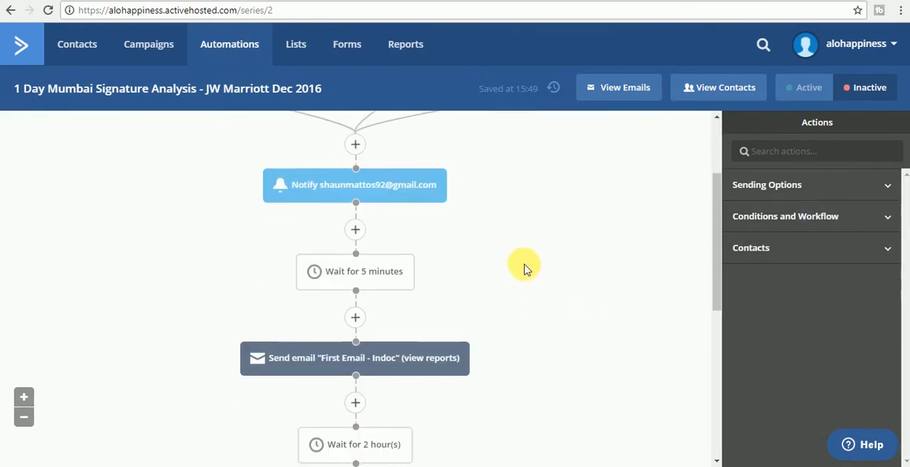
scroll(483, 169, "up", 2)
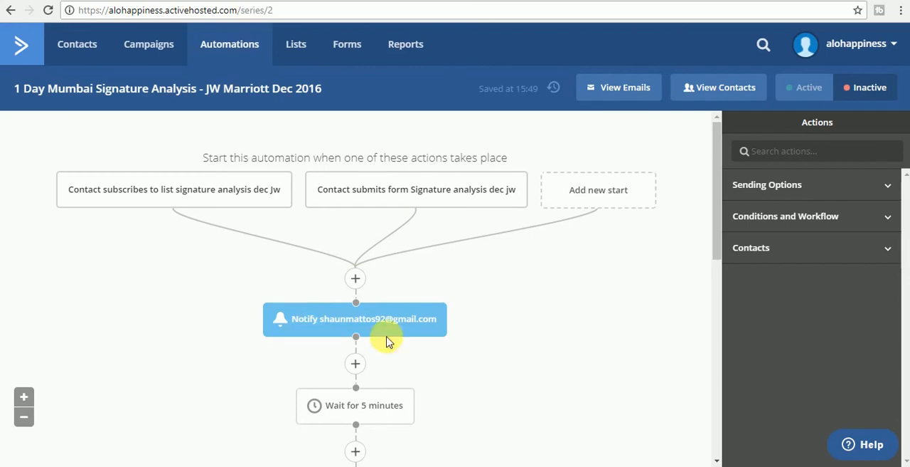
scroll(463, 298, "down", 1)
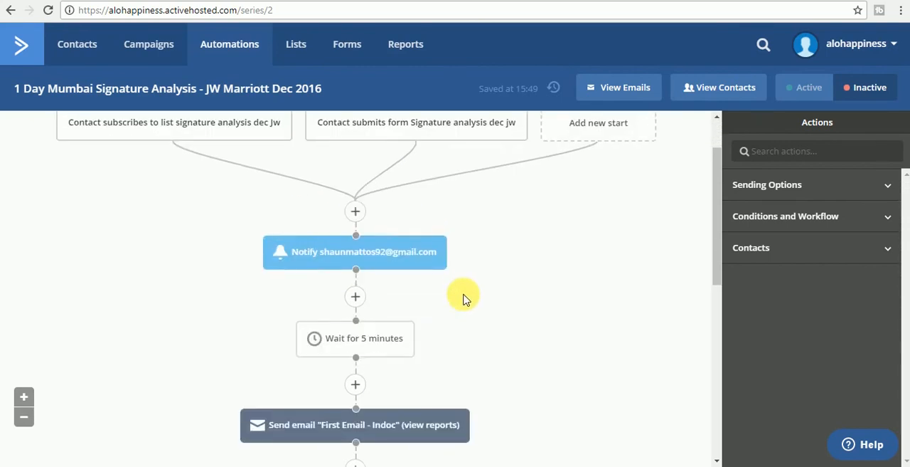
scroll(463, 299, "down", 1)
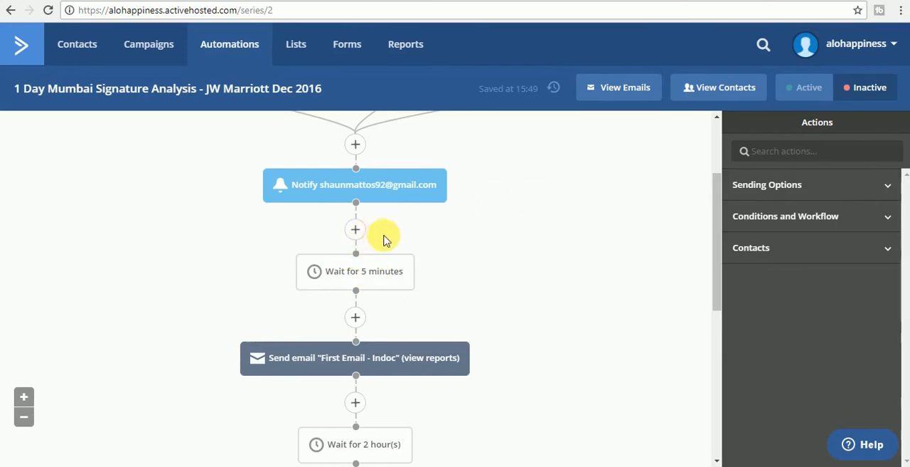
left_click(355, 229)
left_click(302, 135)
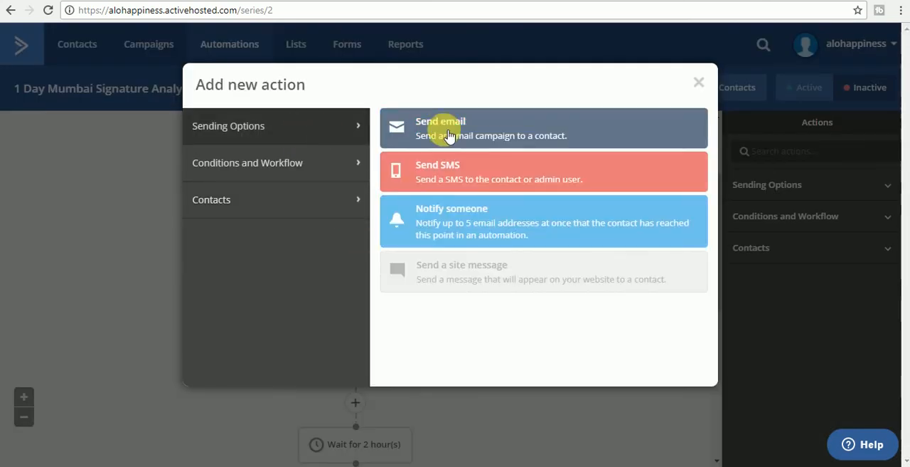
left_click(320, 160)
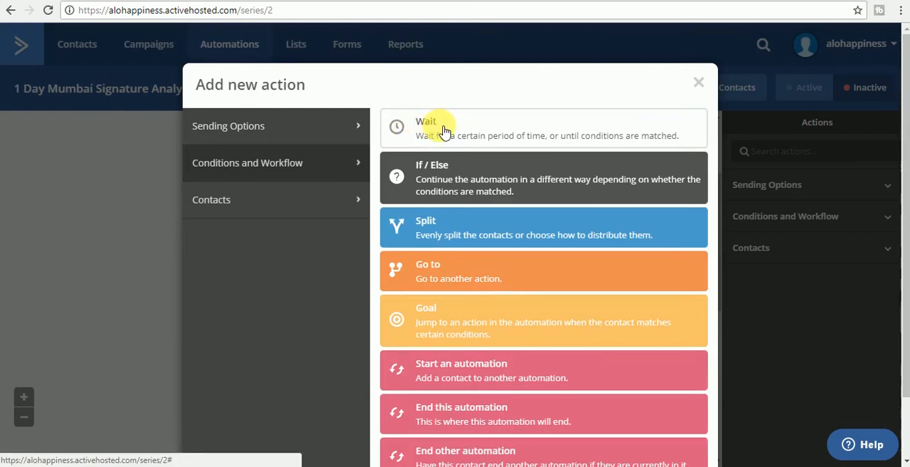
left_click(699, 83)
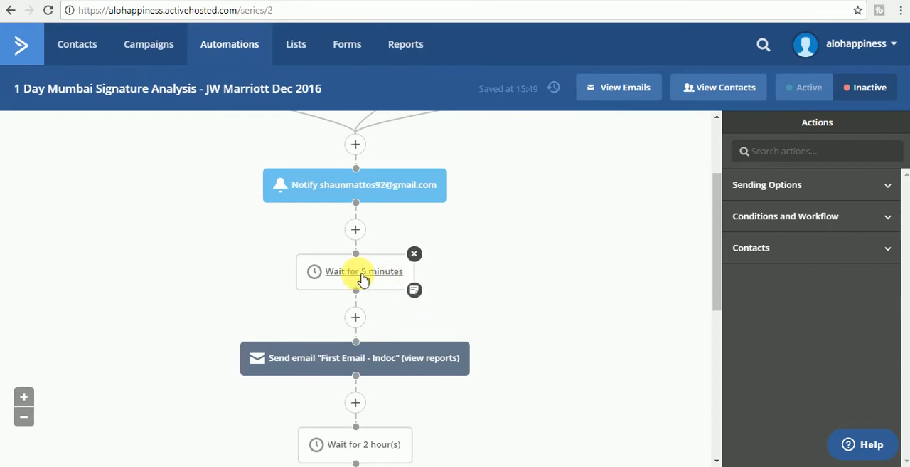
Delete the final 5-minute wait that follows the "Iphone email" at the end of the automation
mouse_move(258, 360)
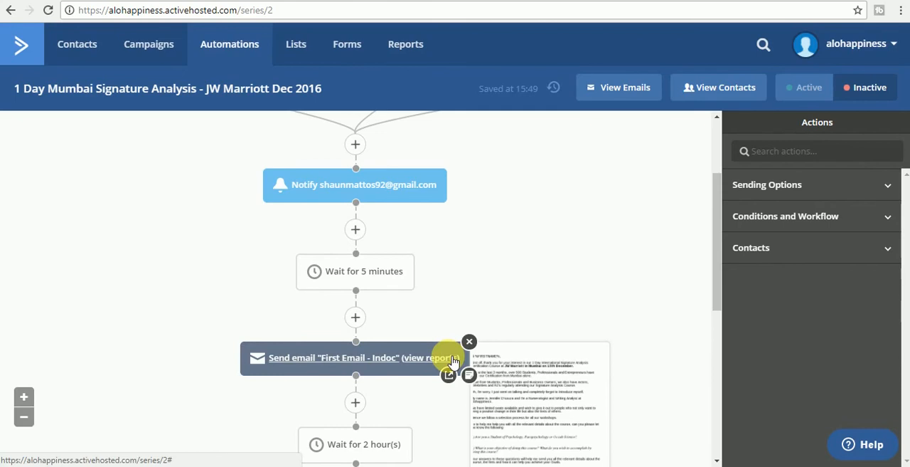
scroll(591, 278, "down", 2)
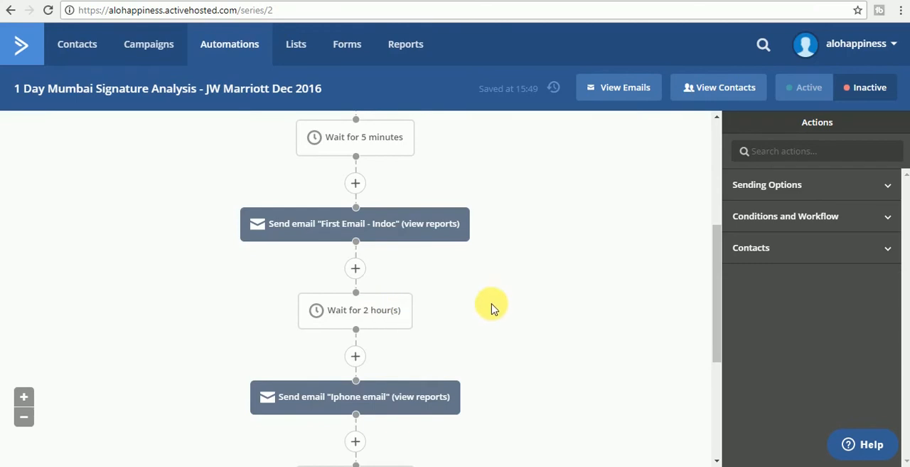
scroll(491, 307, "down", 2)
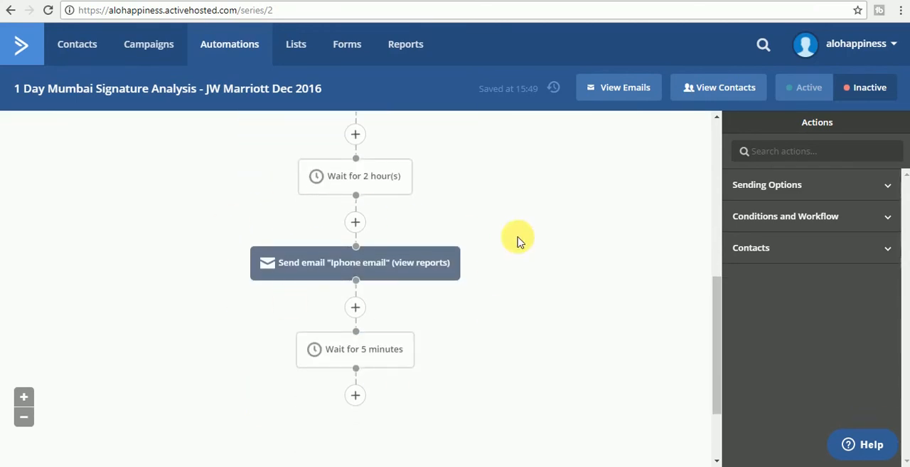
scroll(476, 304, "down", 1)
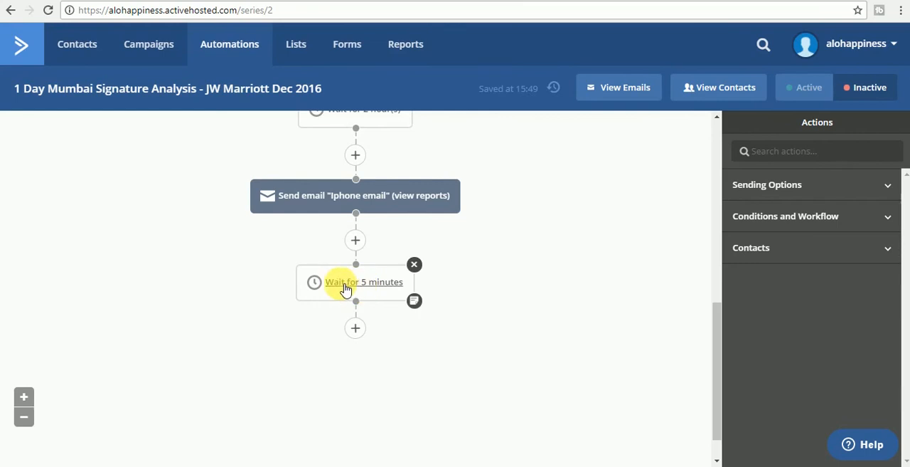
left_click(414, 264)
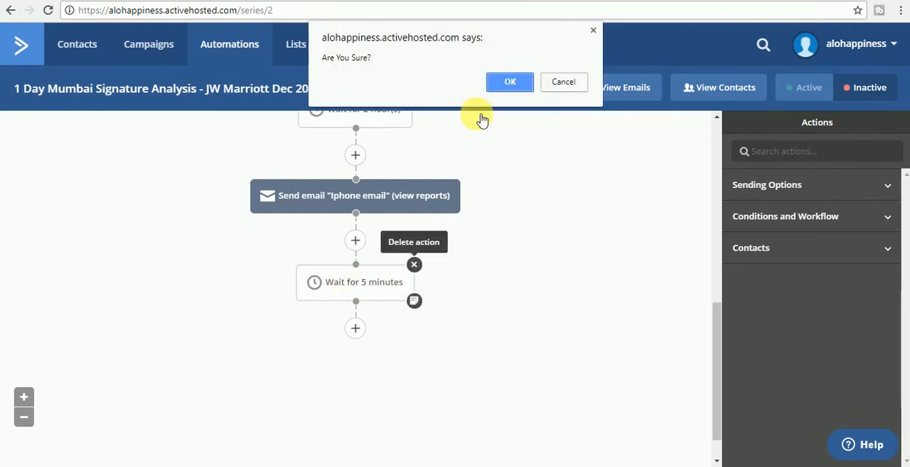
left_click(502, 83)
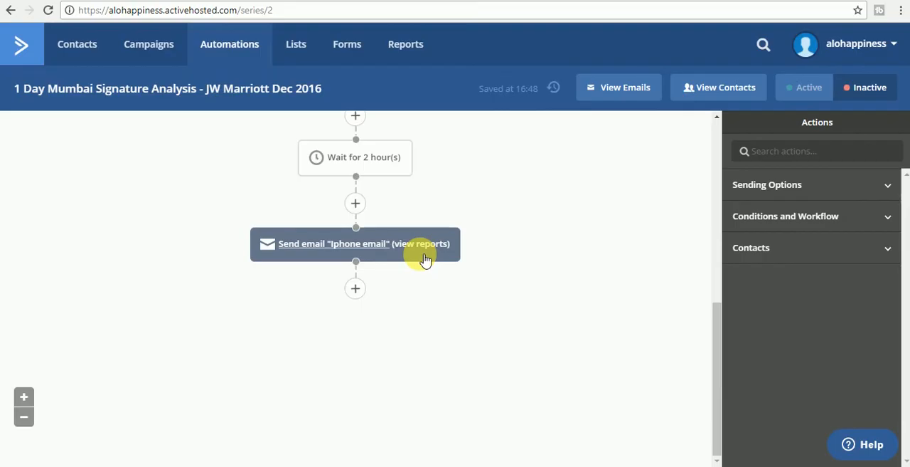
Add a Wait action of 1 day after the "Iphone email" at the end of the automation
left_click(356, 288)
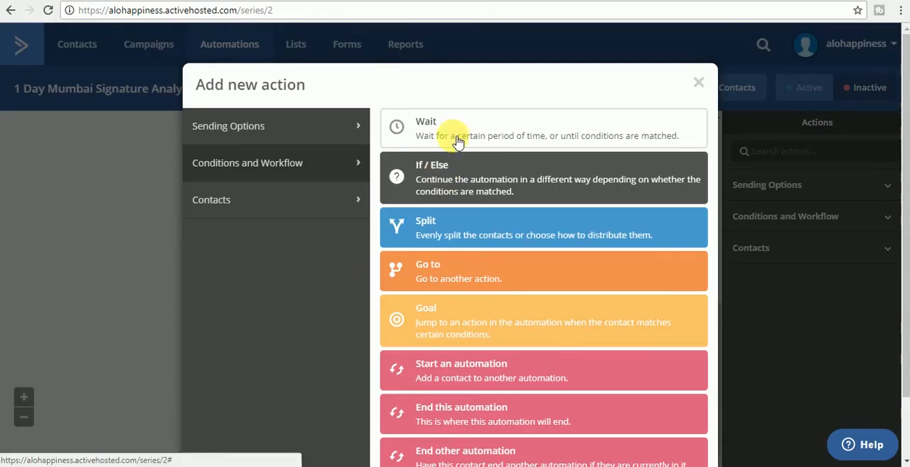
left_click(456, 137)
left_click(340, 280)
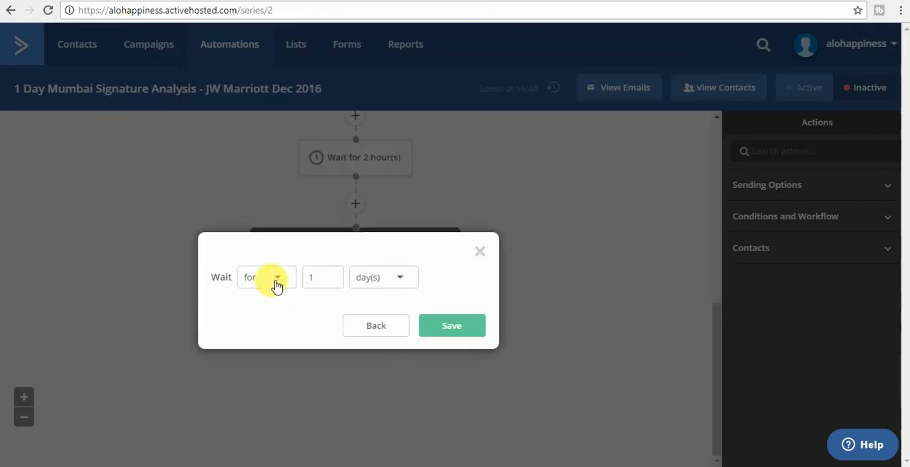
left_click(453, 329)
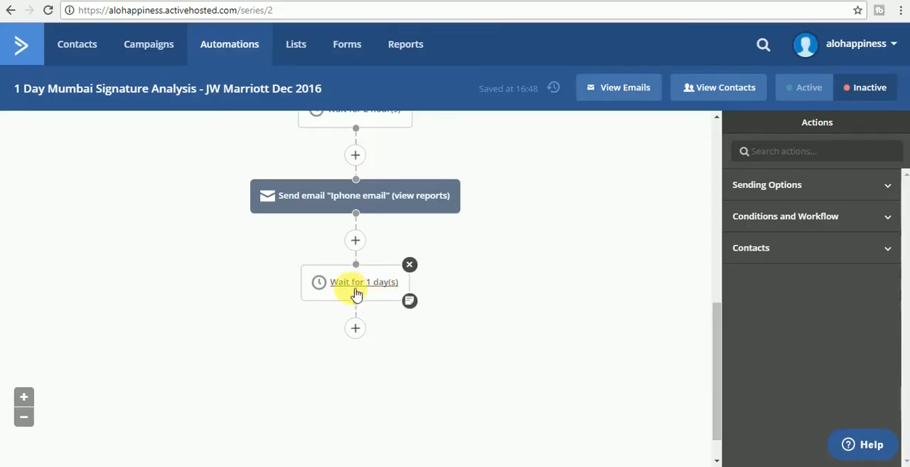
Add a Send email action after the 1-day wait, using the email "First Email - Indoc"
left_click(875, 191)
left_click_drag(856, 228, 378, 329)
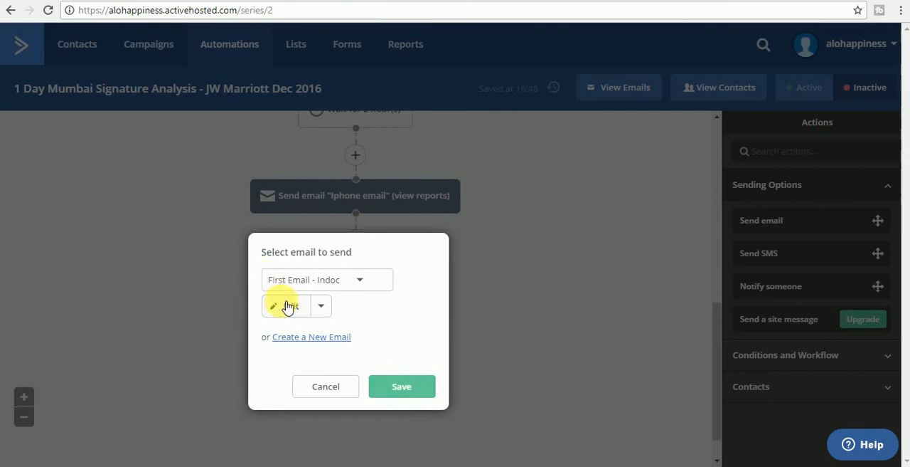
left_click(410, 389)
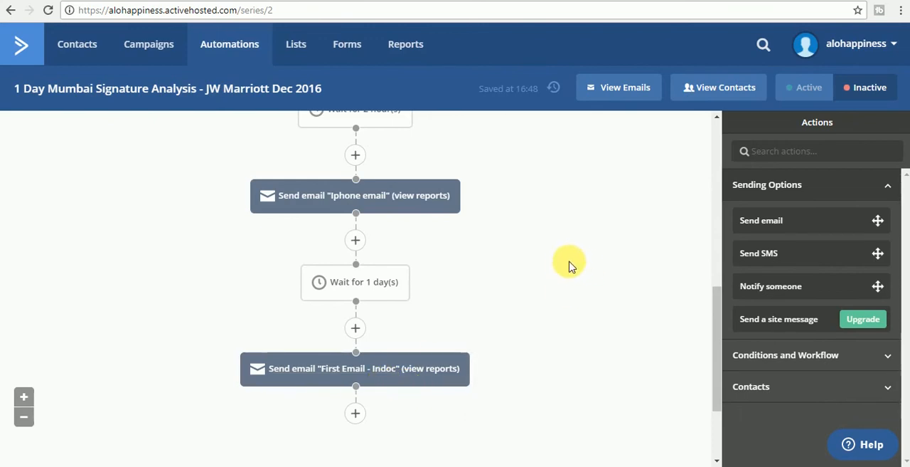
Preview the last two emails in the flow and check the actions available after them, without adding one
scroll(567, 268, "down", 1)
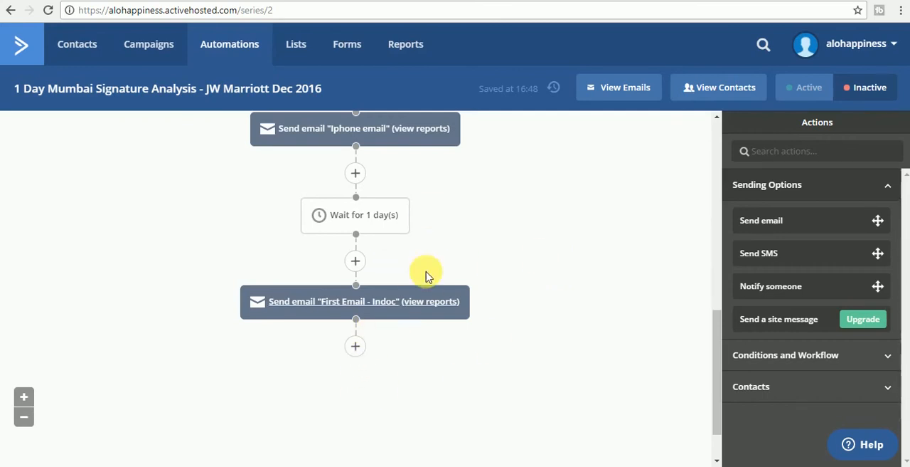
mouse_move(400, 307)
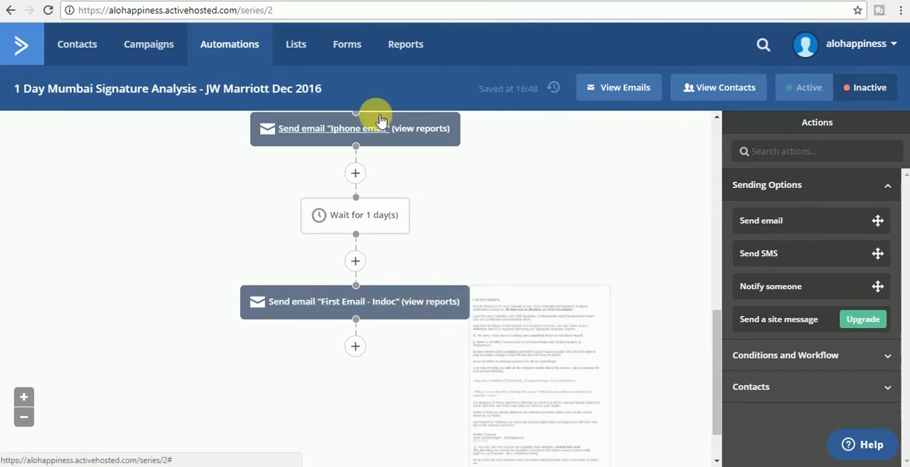
mouse_move(355, 121)
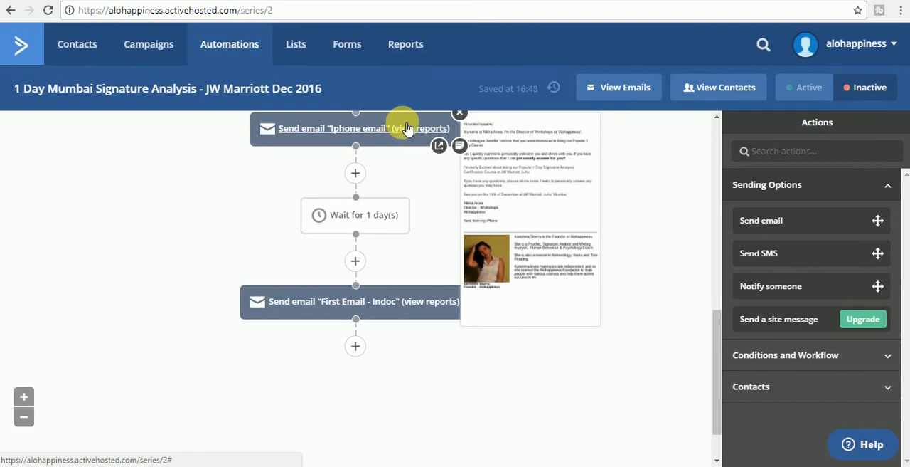
mouse_move(301, 309)
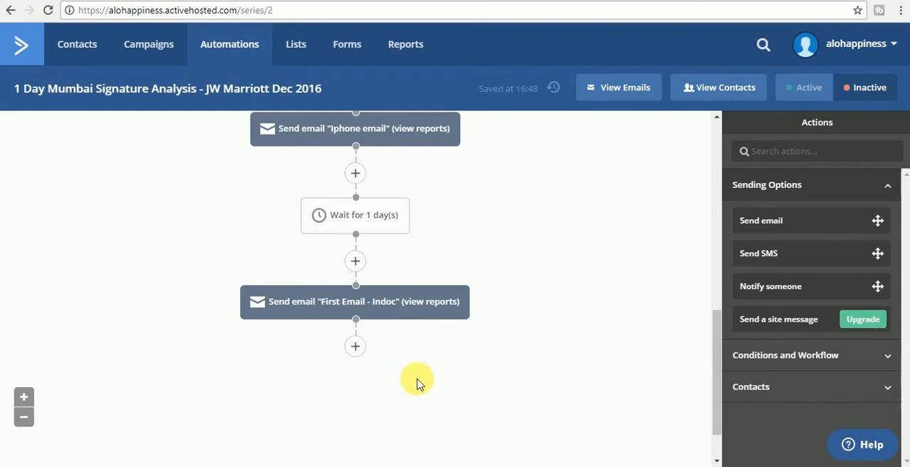
left_click(356, 346)
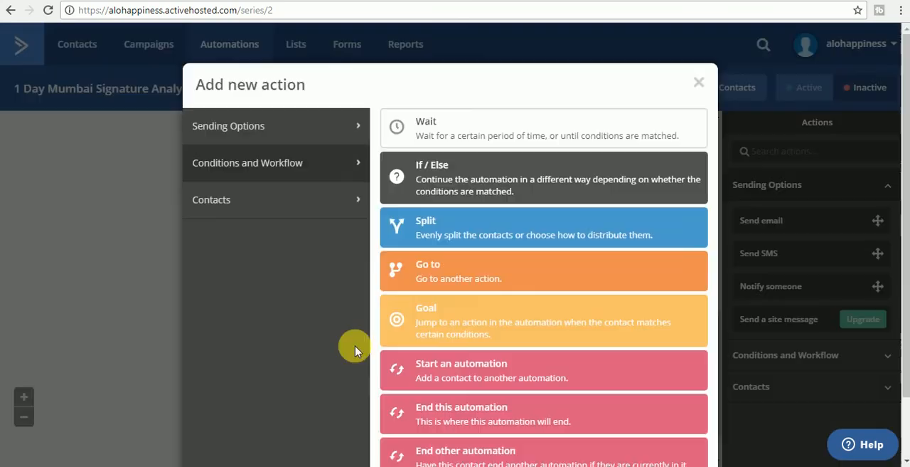
left_click(699, 80)
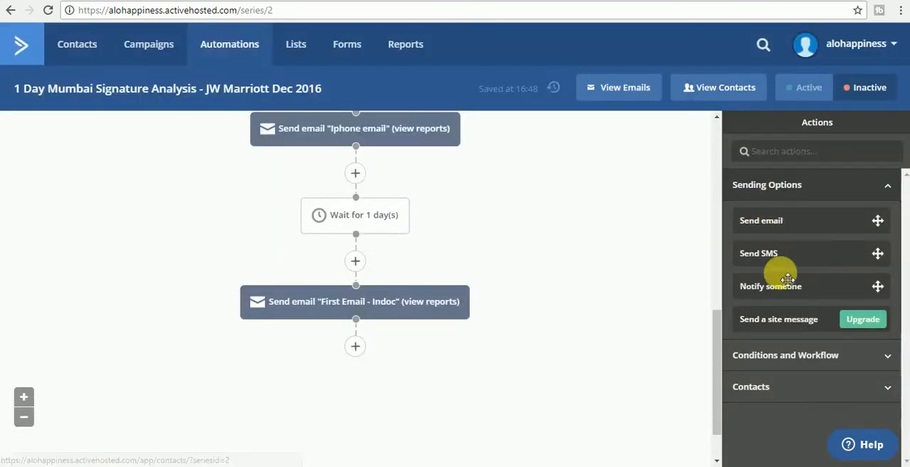
Add an If/Else action after the last email with the condition "Has clicked on a link" for any campaign and any link
left_click(356, 347)
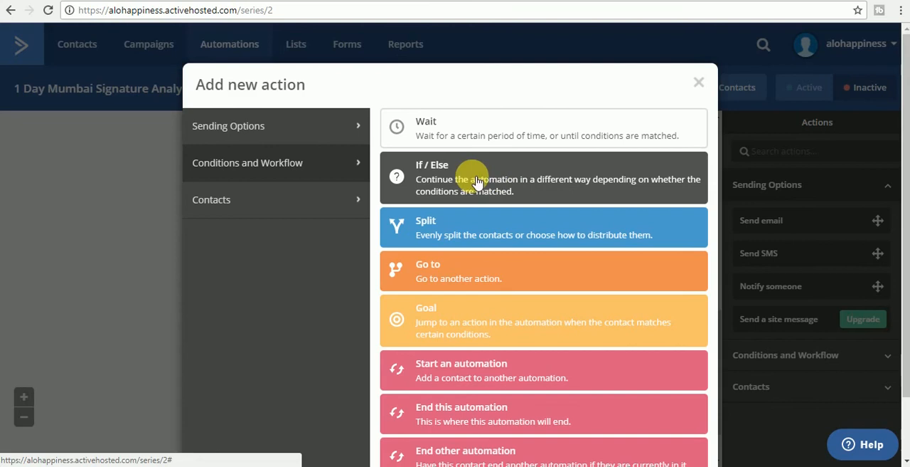
left_click(520, 183)
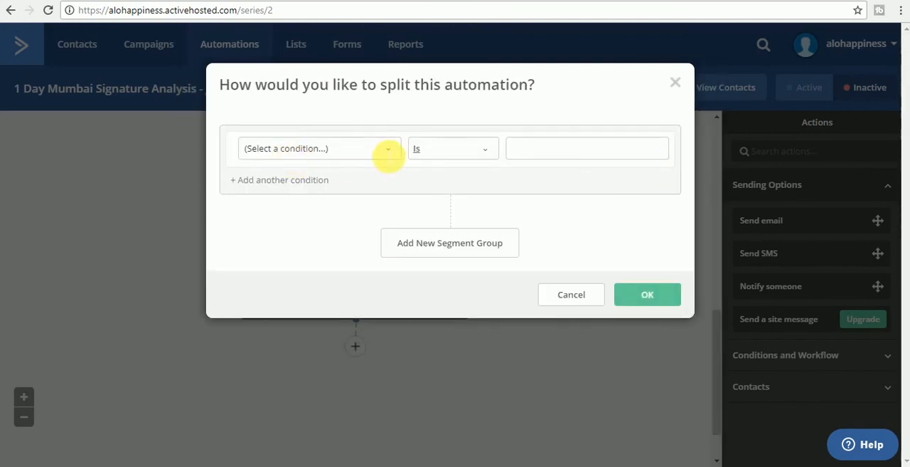
left_click(391, 151)
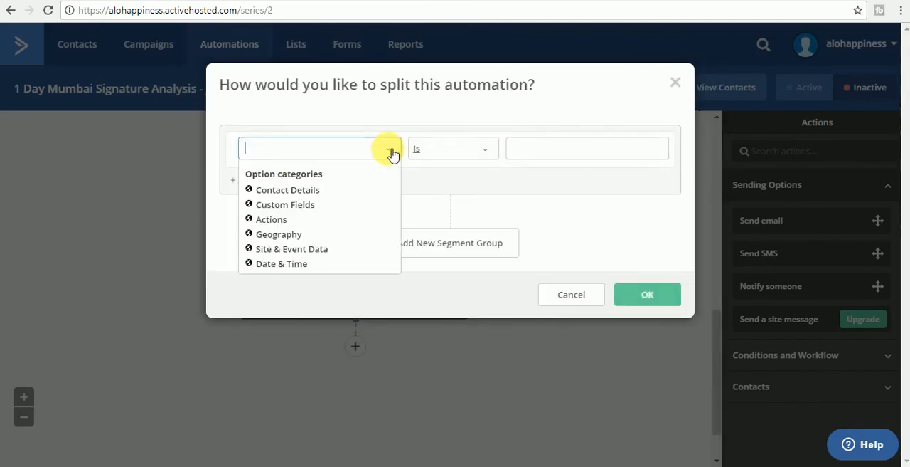
left_click(287, 190)
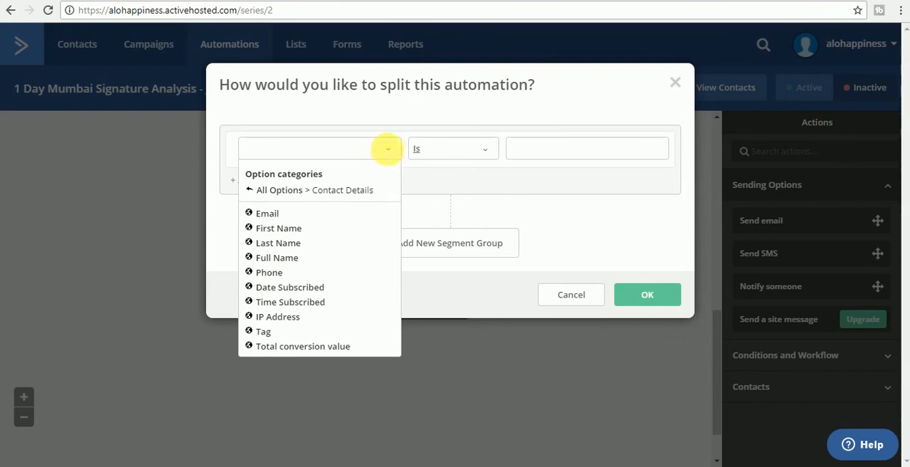
left_click(392, 151)
left_click(393, 152)
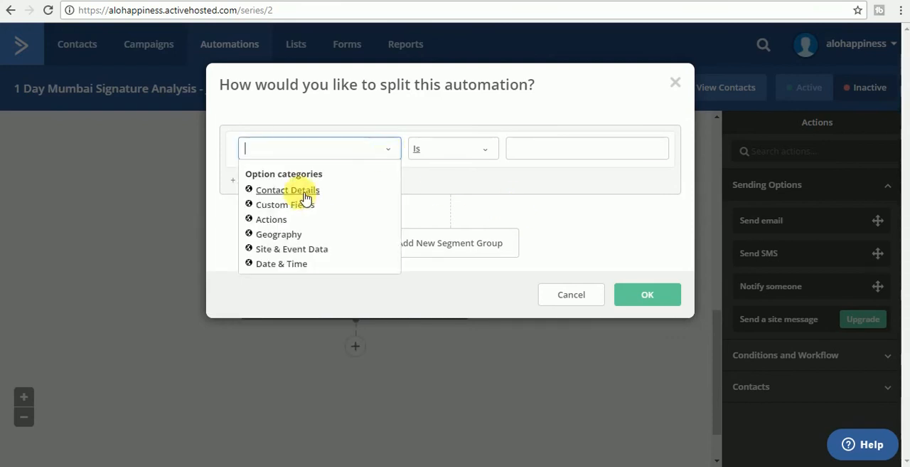
left_click(274, 219)
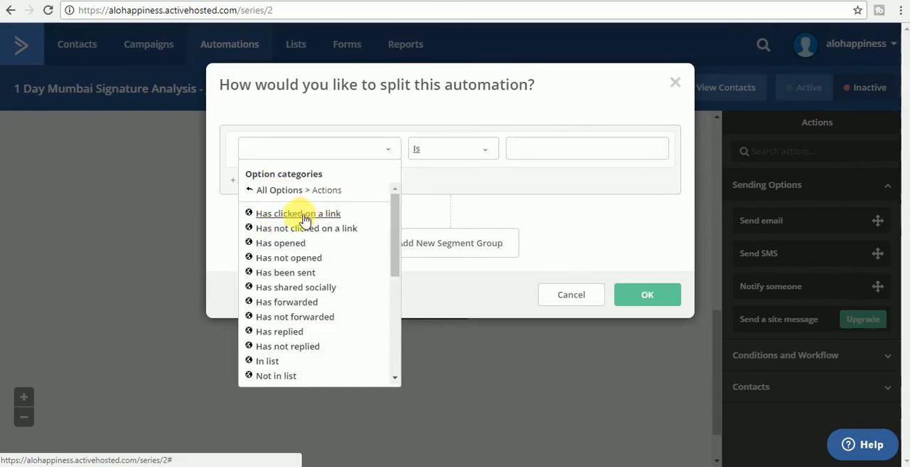
left_click(313, 217)
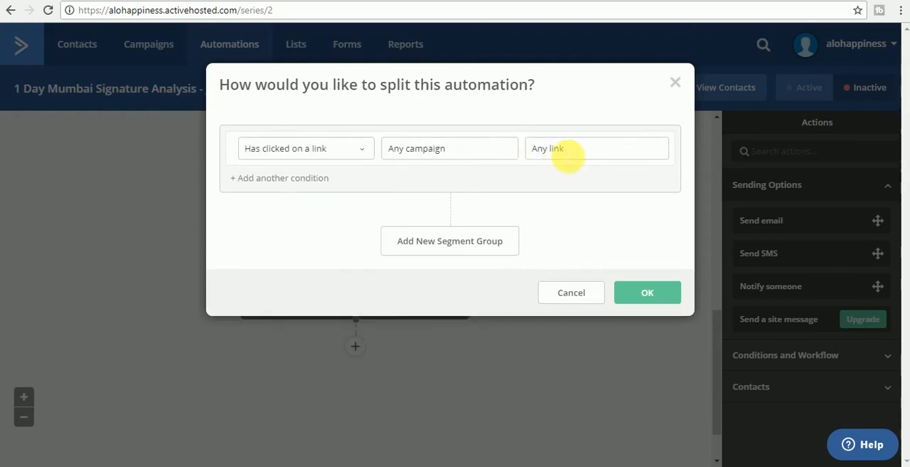
left_click(657, 292)
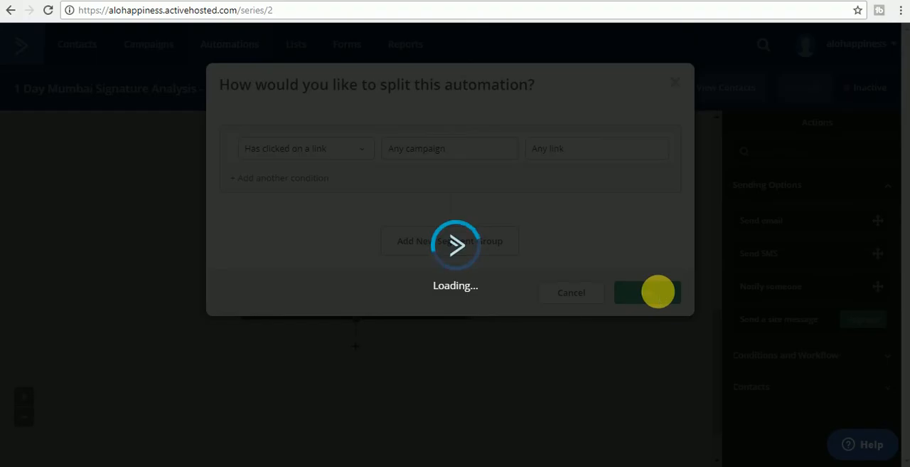
Review the If/Else branches and examine the Send email action for the Yes branch, without adding it
scroll(532, 314, "down", 3)
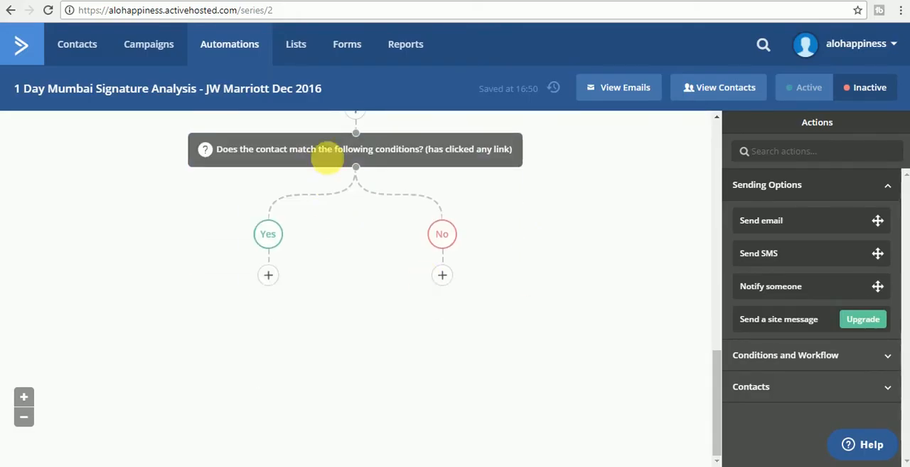
scroll(593, 183, "up", 1)
mouse_move(358, 138)
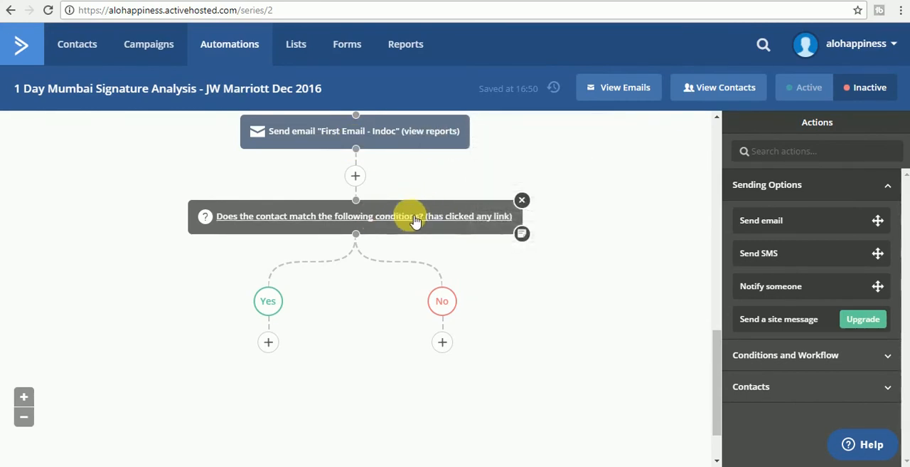
mouse_move(418, 144)
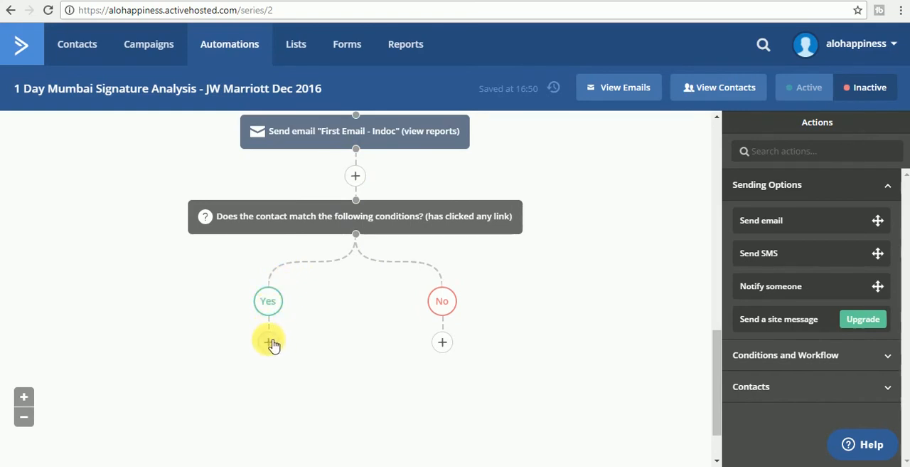
left_click(268, 341)
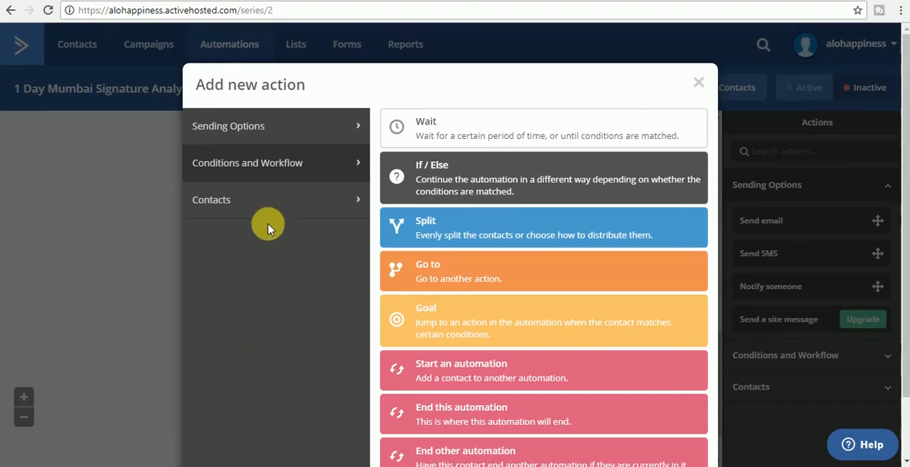
left_click(236, 129)
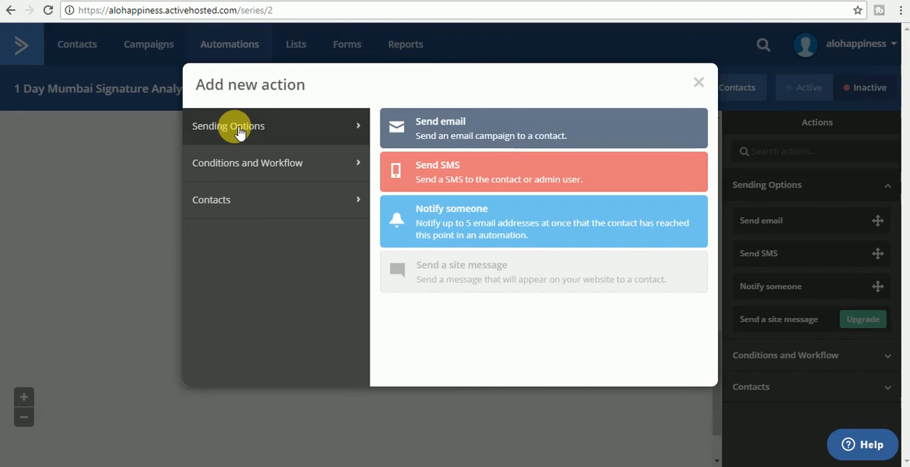
left_click(482, 139)
left_click(239, 401)
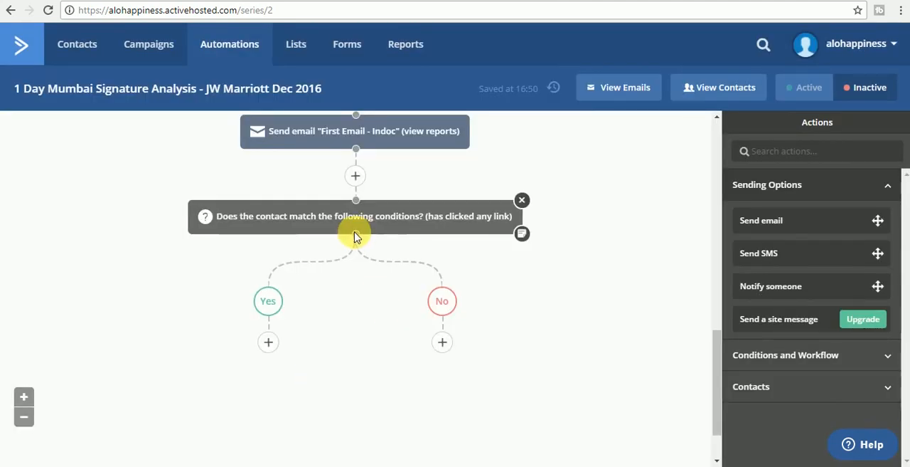
Examine the Wait action's options for the No branch without adding it, and return to the automation's start triggers
left_click(443, 342)
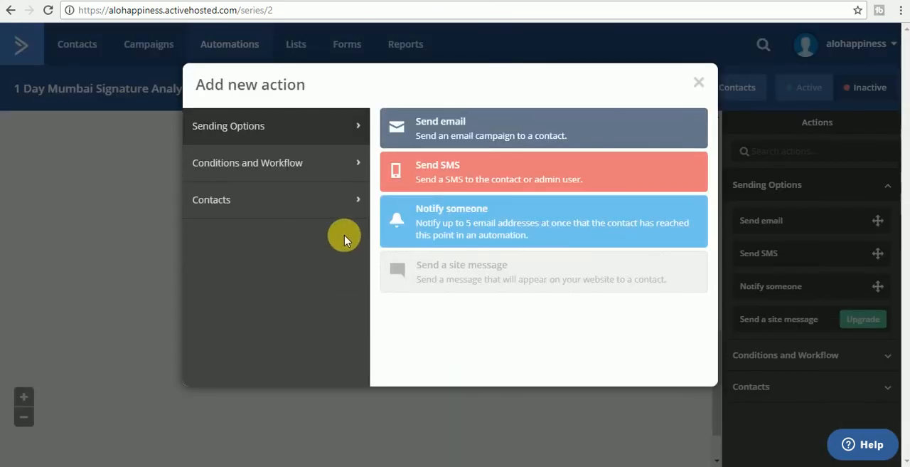
left_click(297, 163)
left_click(427, 128)
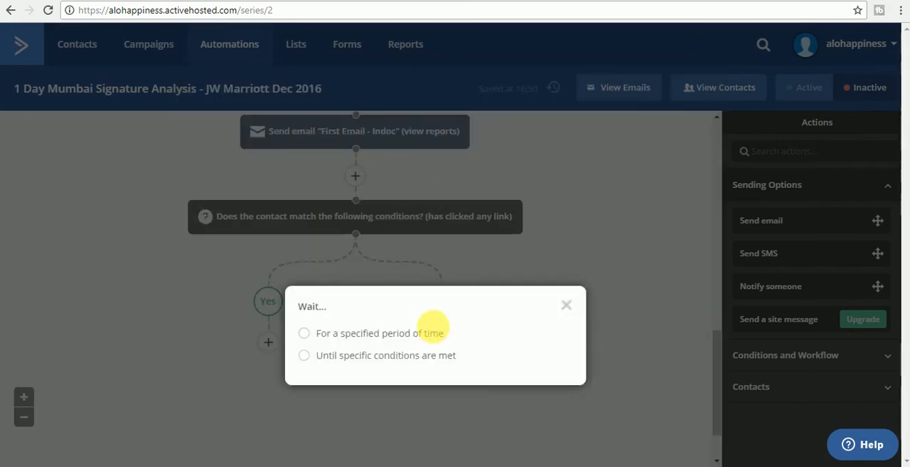
left_click(566, 304)
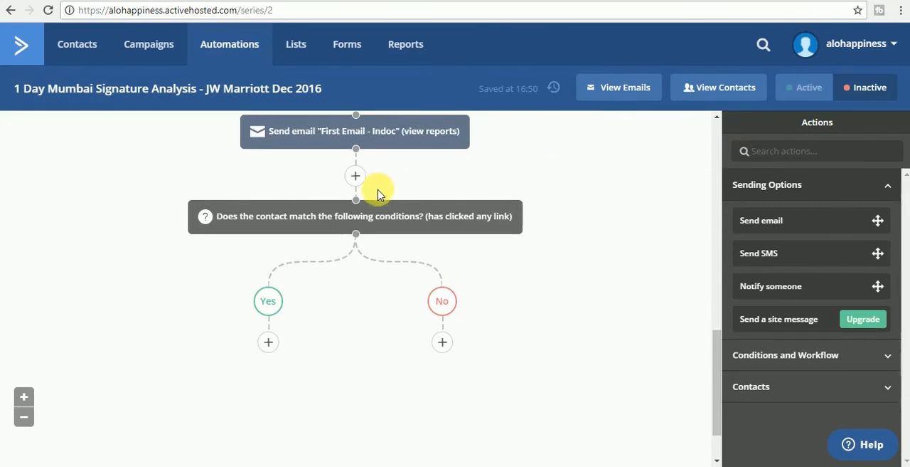
scroll(384, 190, "up", 5)
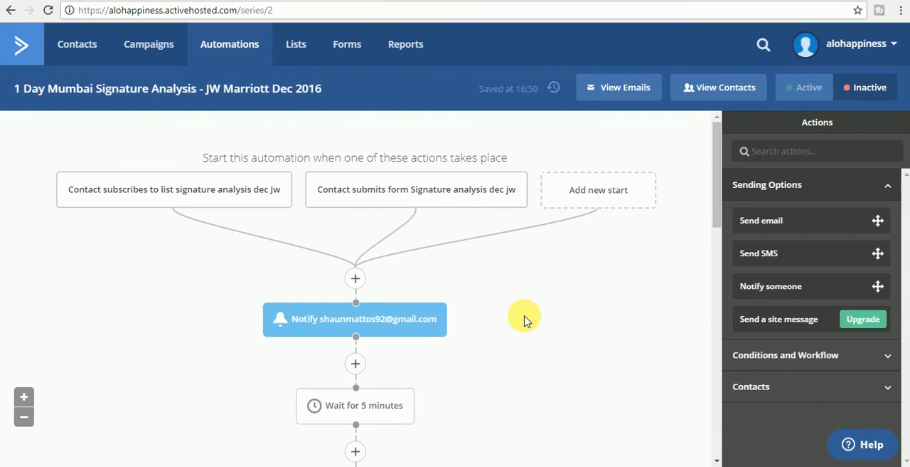
Start a new inline form named "subscribe" with the Subscribe to List action set to the "Paid for upsell" list
left_click(347, 45)
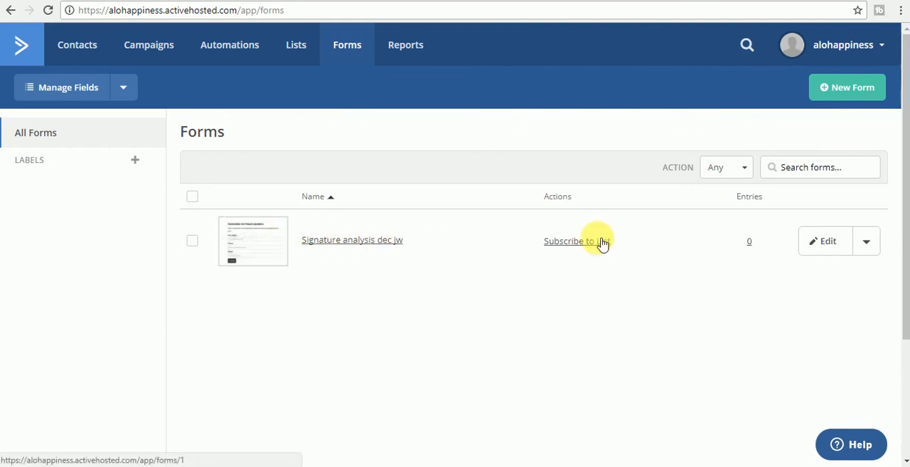
left_click(844, 90)
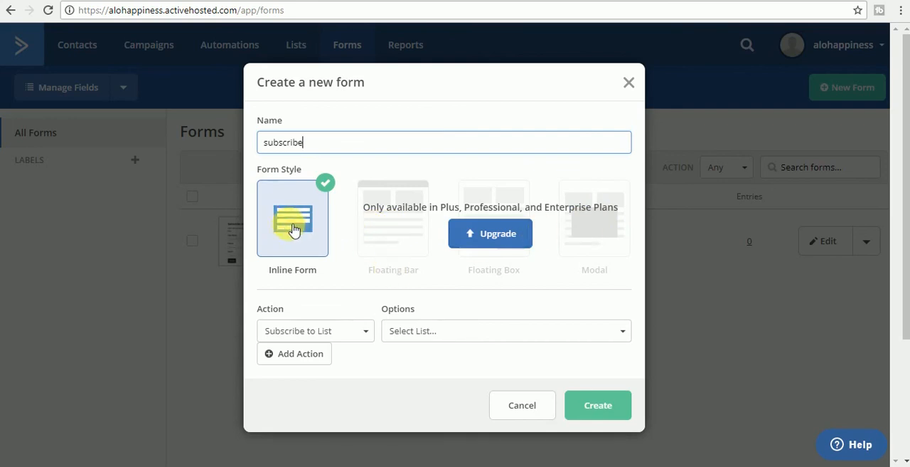
left_click(352, 334)
left_click(347, 331)
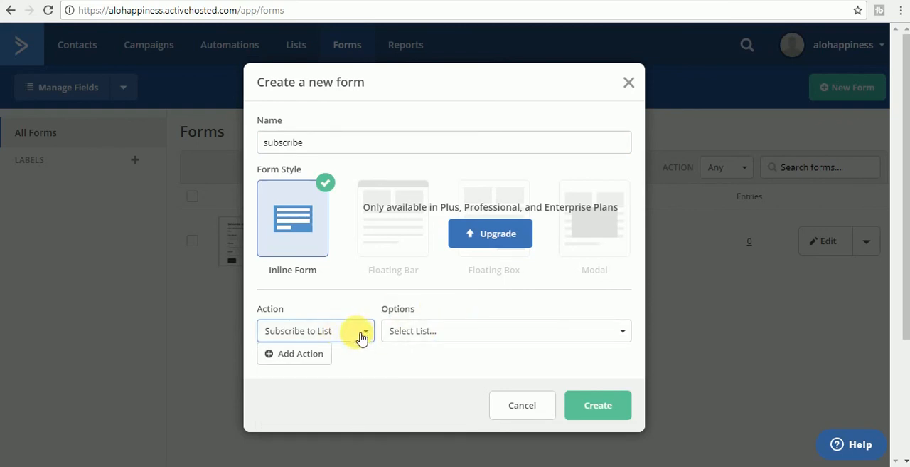
left_click(590, 333)
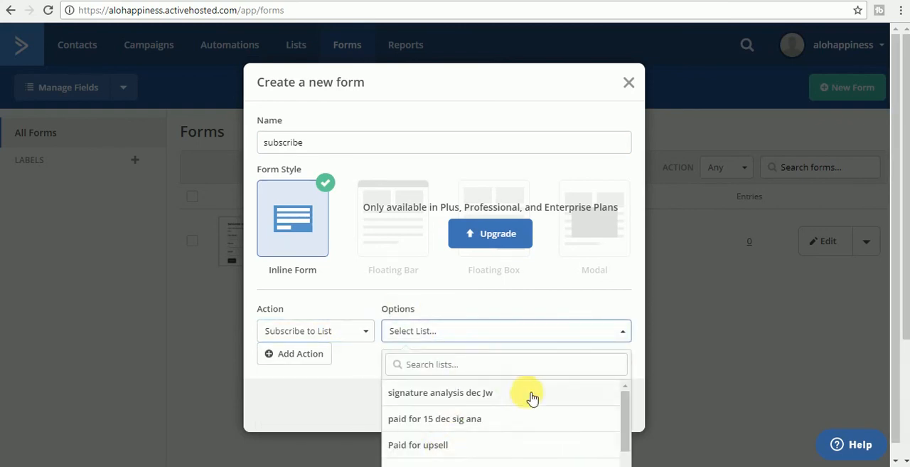
scroll(546, 400, "down", 1)
scroll(536, 408, "down", 1)
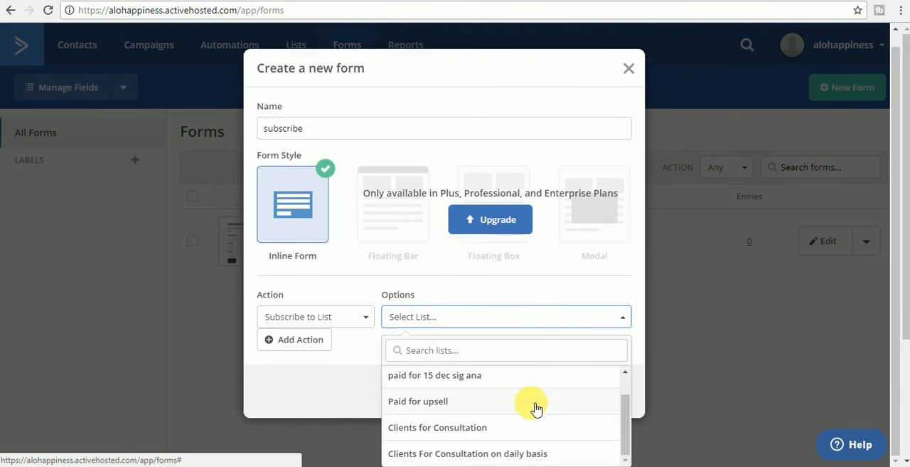
scroll(528, 401, "up", 2)
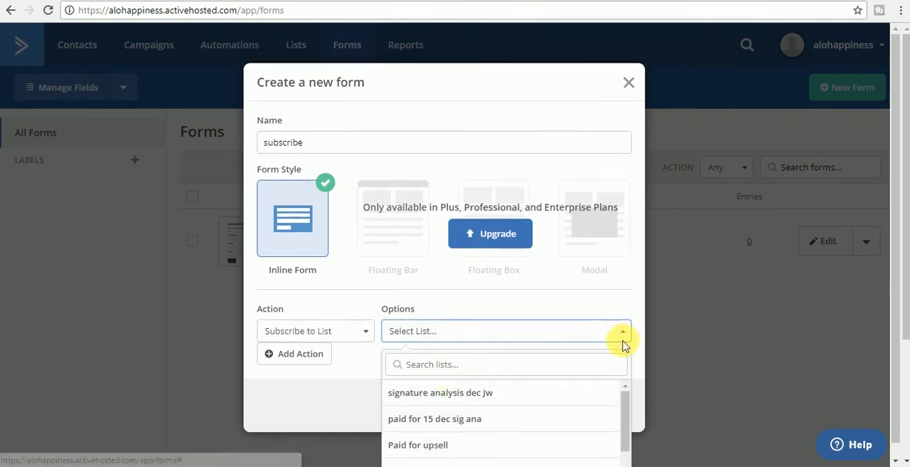
scroll(545, 398, "down", 1)
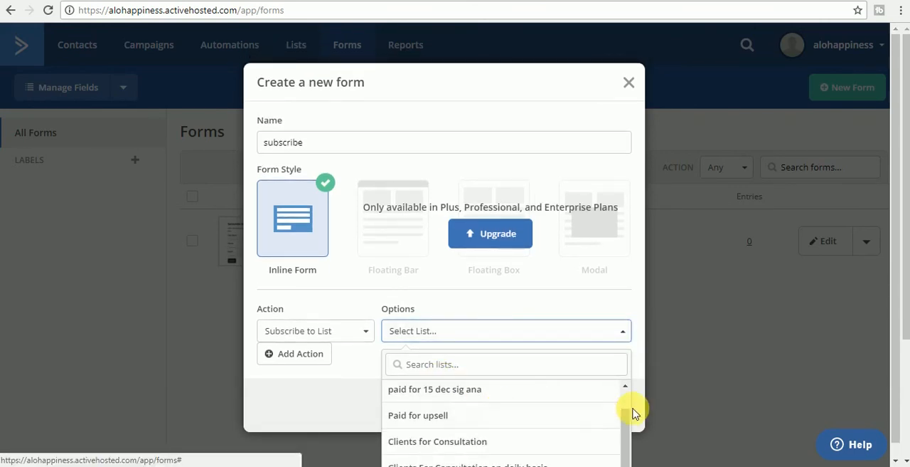
left_click(470, 418)
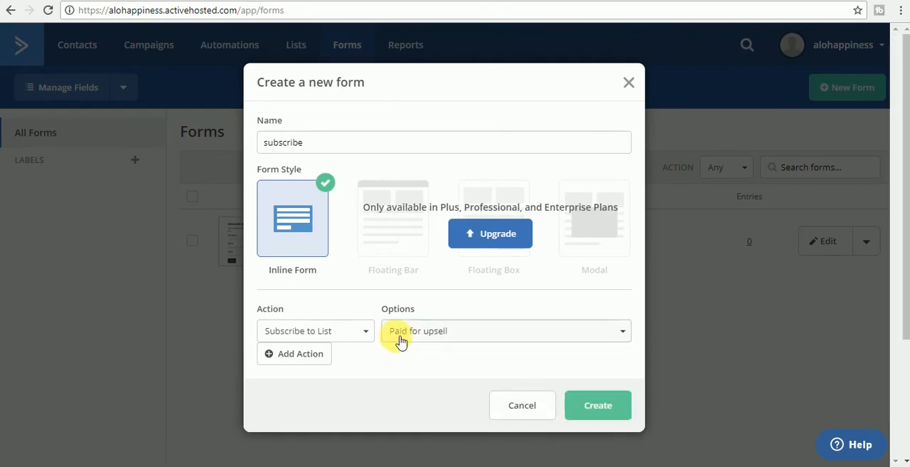
left_click(307, 362)
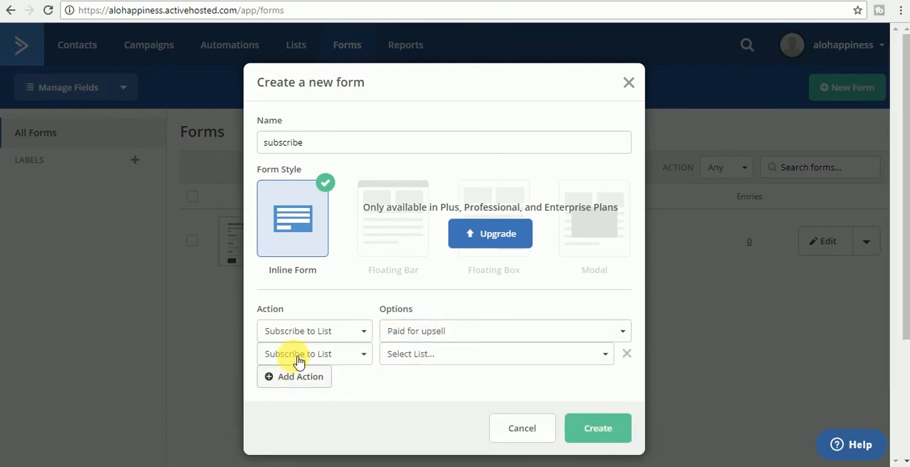
left_click(297, 382)
left_click(628, 377)
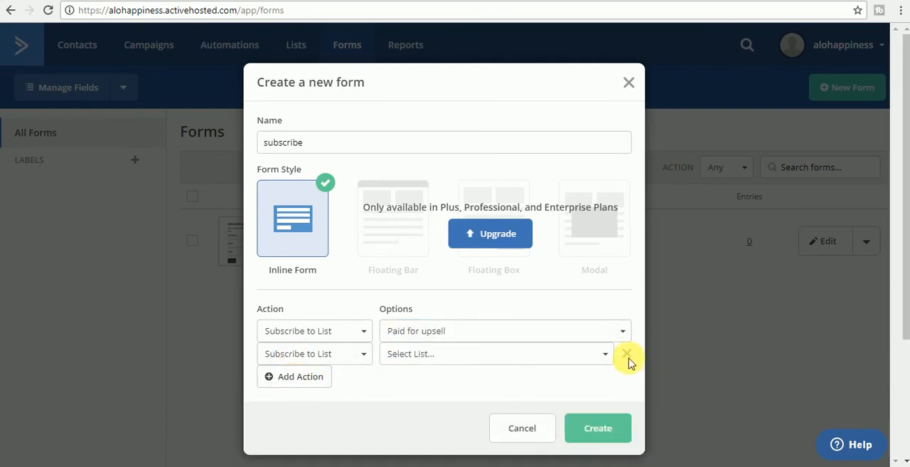
left_click(628, 355)
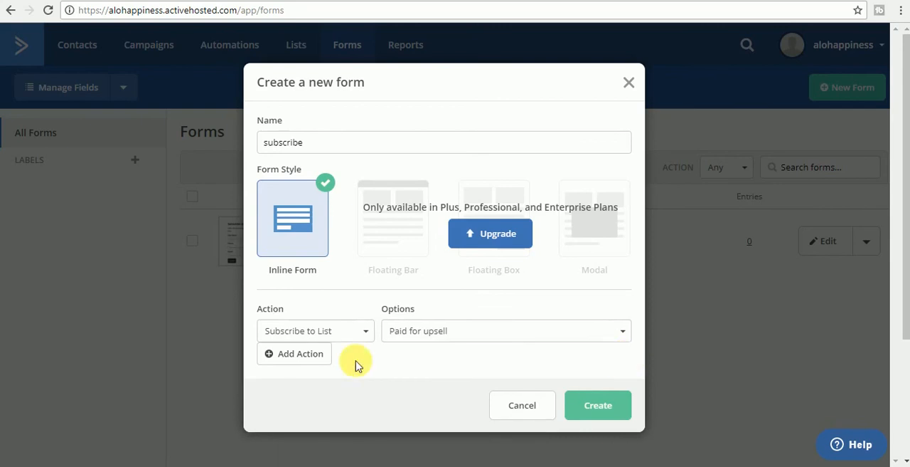
Create the form and change its header text to "hello"
left_click(616, 410)
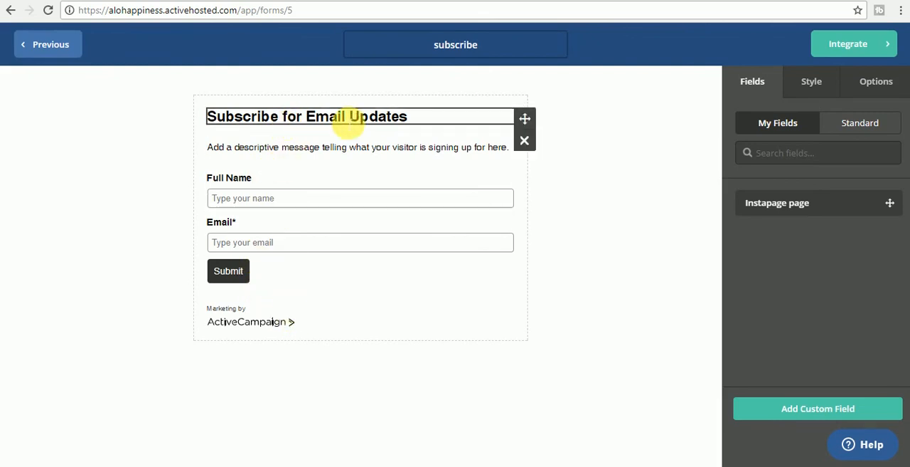
left_click(417, 120)
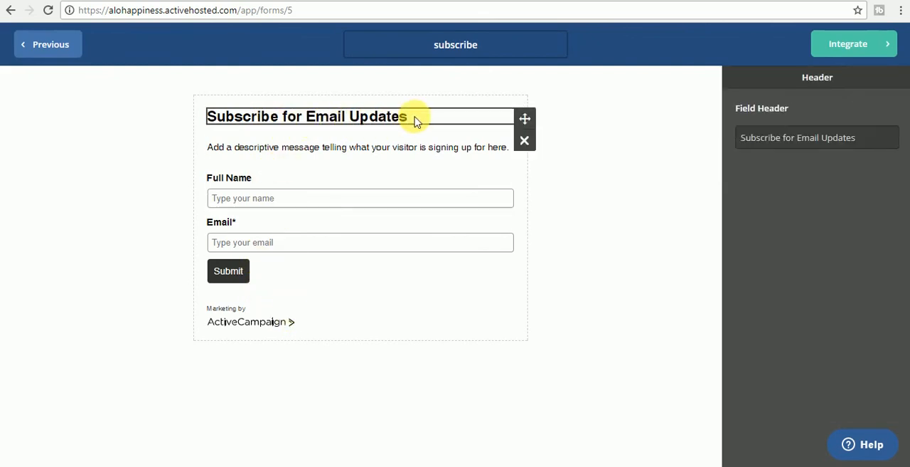
triple_click(877, 146)
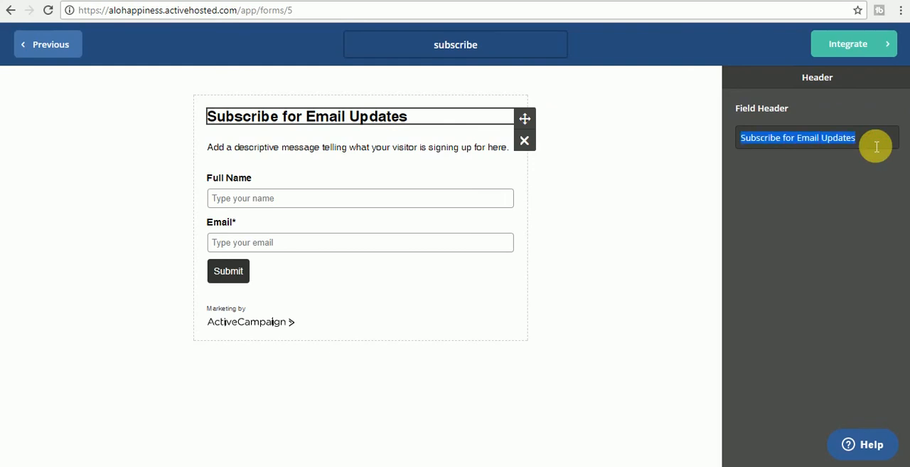
type("hello")
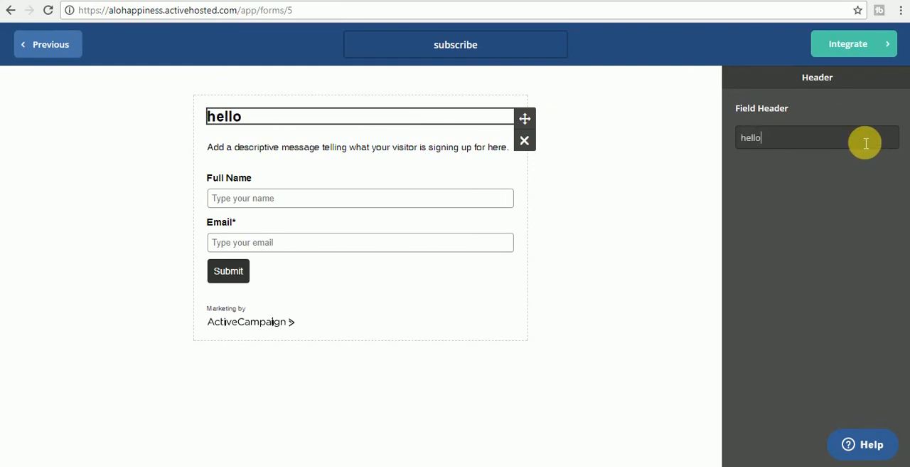
Check the Full Name and Email field settings, and add the standard Phone field between Email and the Submit button
left_click(248, 178)
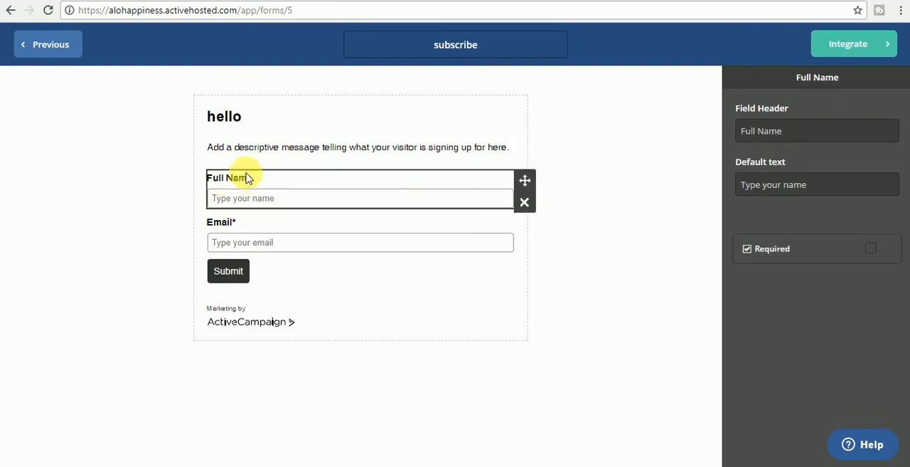
left_click(233, 229)
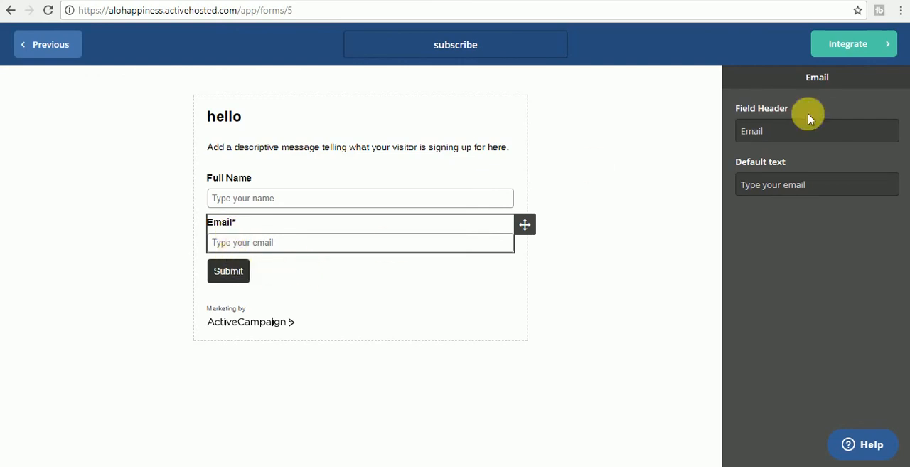
left_click(662, 155)
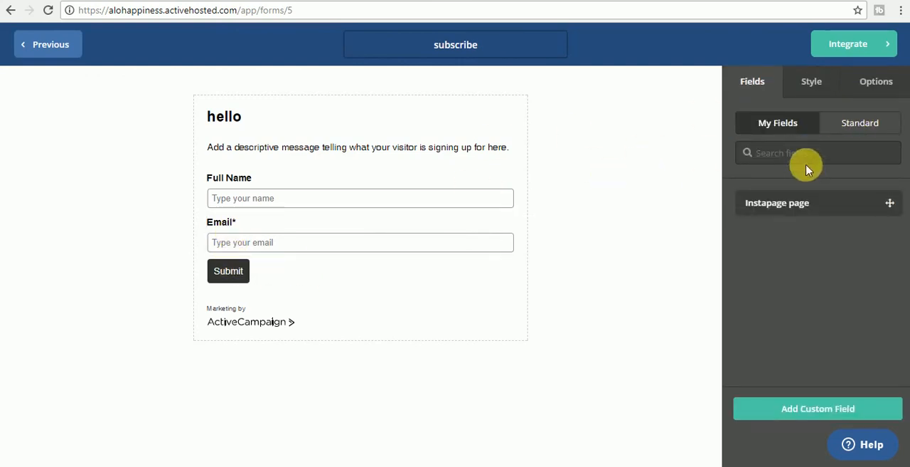
left_click(849, 123)
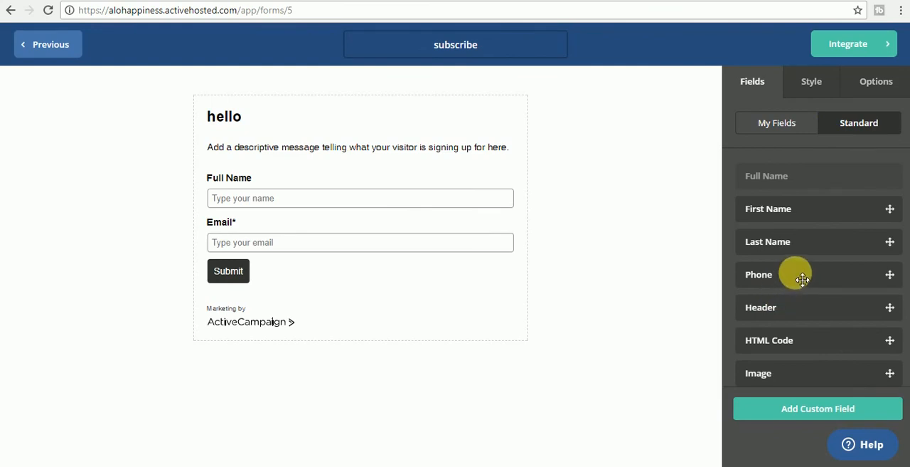
left_click_drag(803, 278, 331, 254)
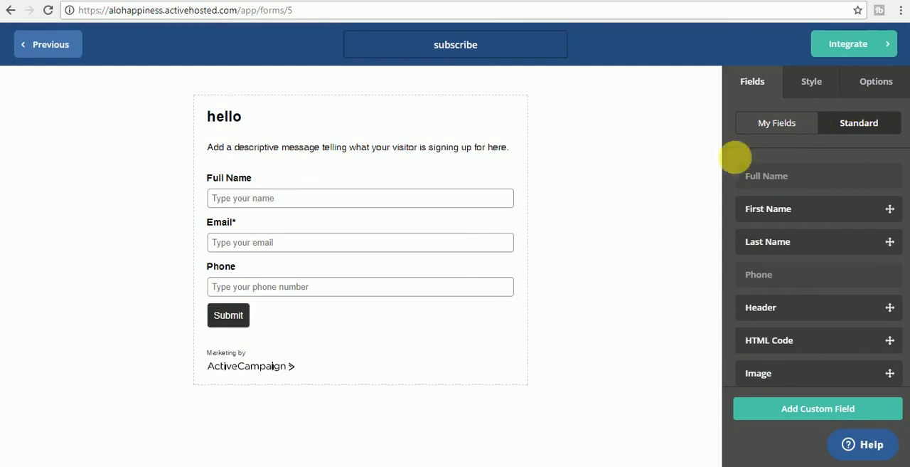
Set the form's background colour to red, FF0303
left_click(815, 83)
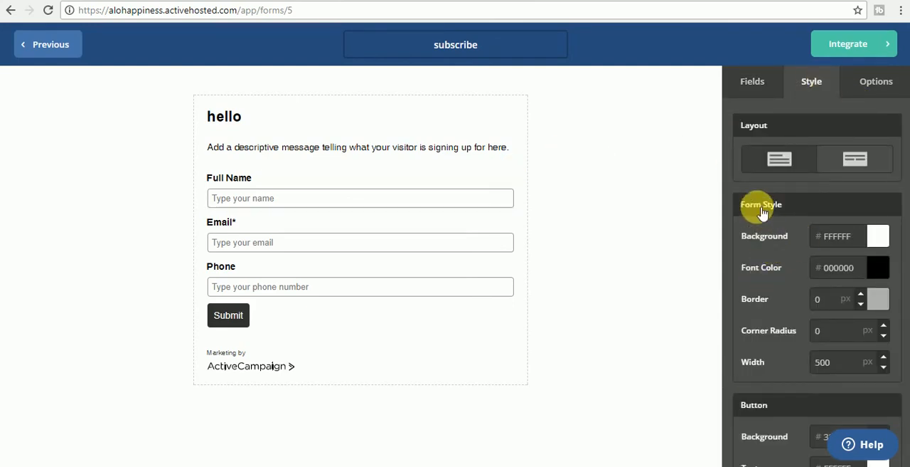
left_click(877, 236)
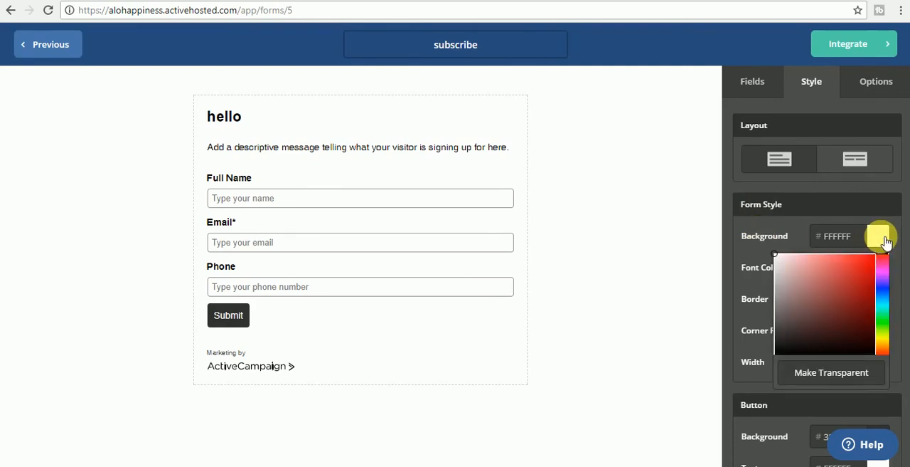
mouse_move(858, 285)
left_mouse_down()
mouse_move(874, 254)
mouse_move(885, 266)
left_mouse_up()
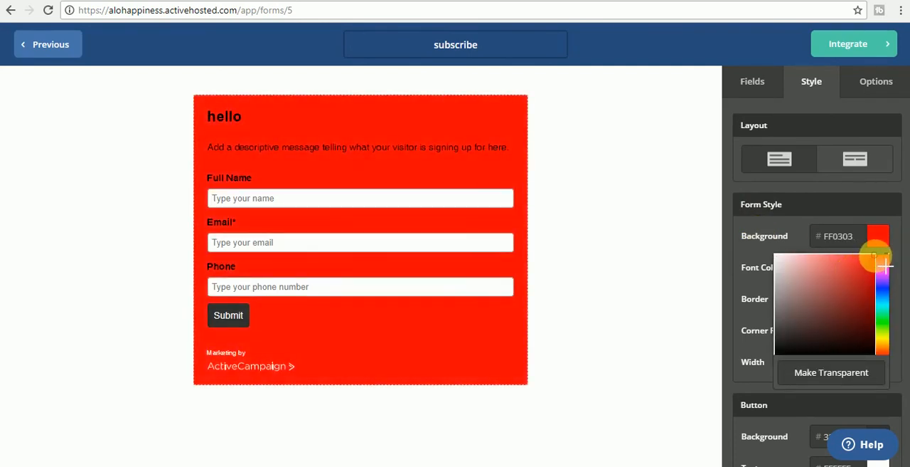
scroll(754, 327, "down", 3)
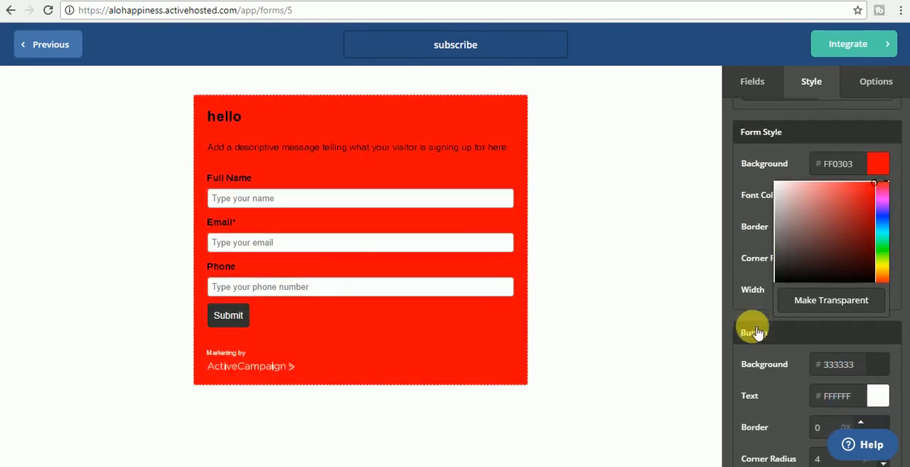
left_click(743, 254)
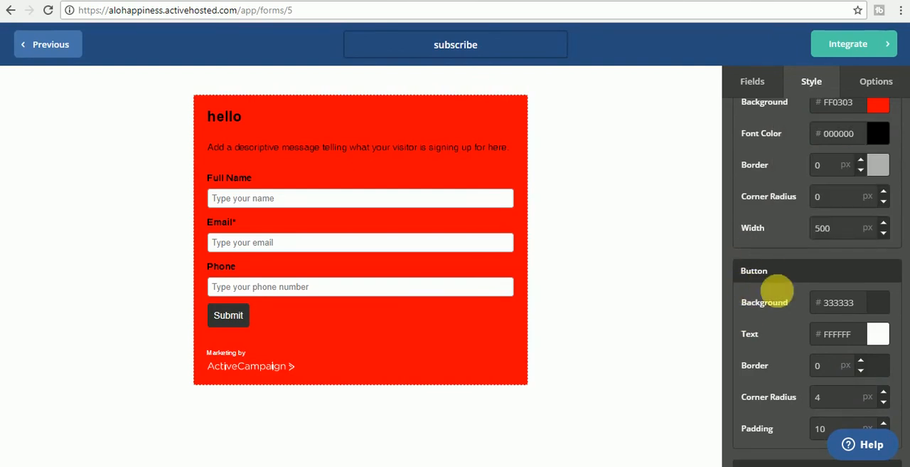
Set the Submit button's text colour to near-black, 030303
scroll(772, 302, "down", 1)
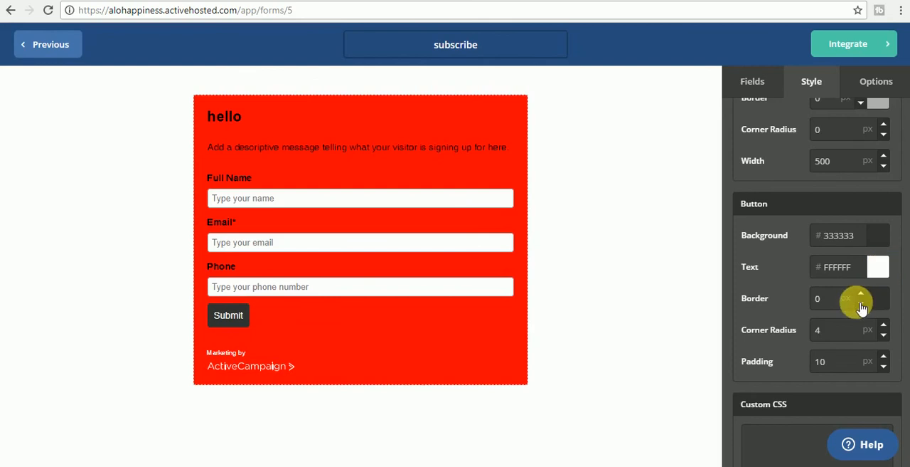
left_click(882, 272)
left_click_drag(786, 361, 766, 391)
left_click(766, 395)
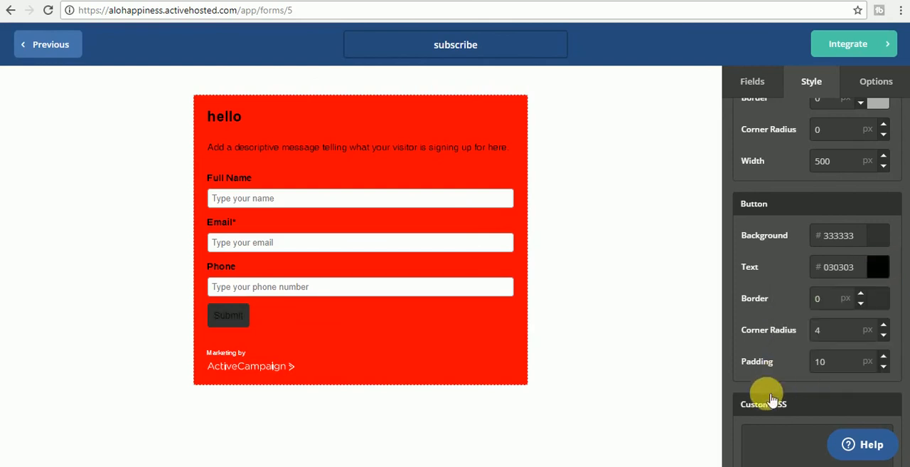
left_click(886, 299)
left_click(888, 299)
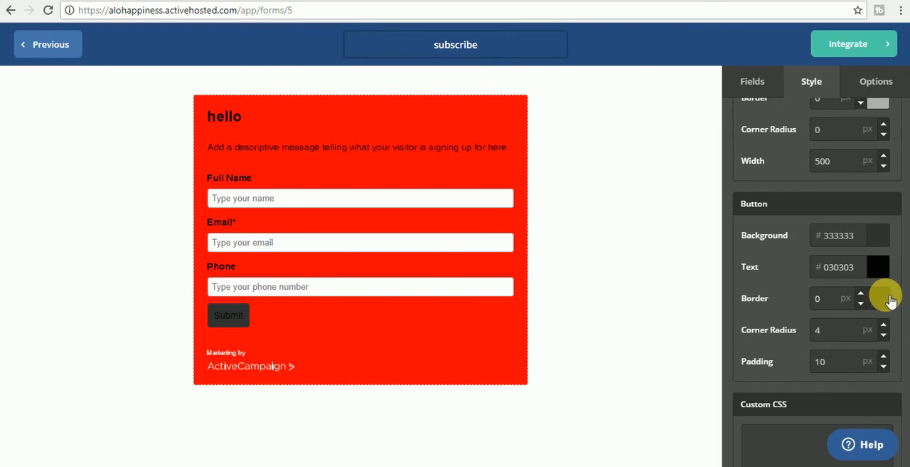
Set the Submit button's background colour to bright green, 20FF03
left_click(879, 236)
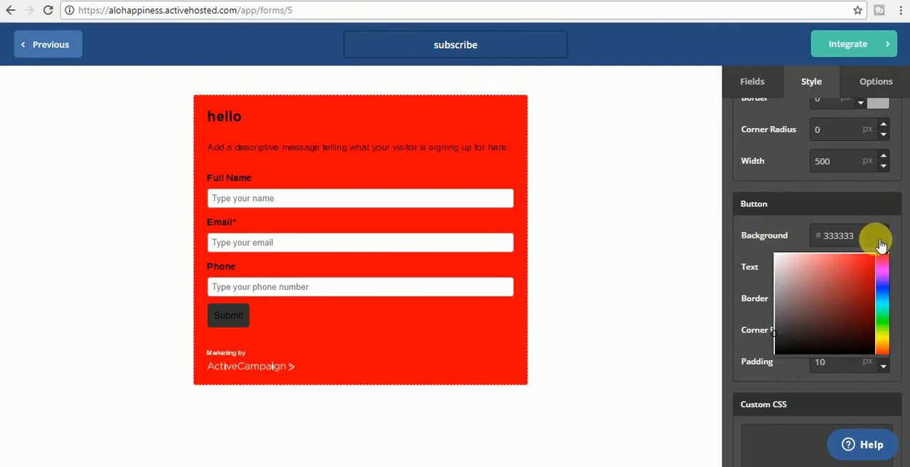
left_click(887, 321)
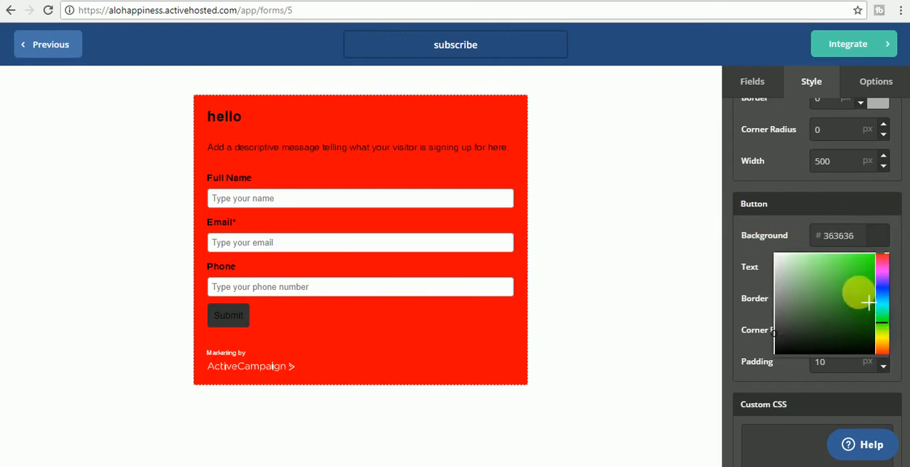
left_click(874, 259)
left_click(877, 254)
left_click(739, 268)
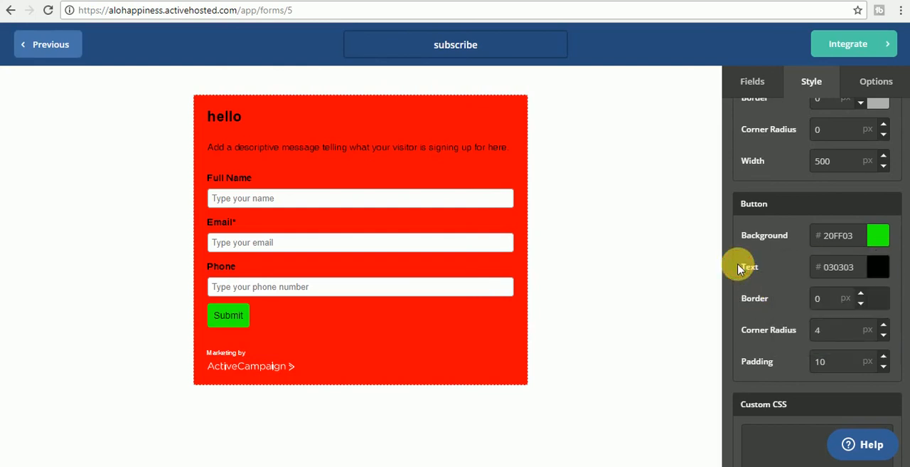
scroll(727, 270, "down", 2)
scroll(728, 271, "up", 5)
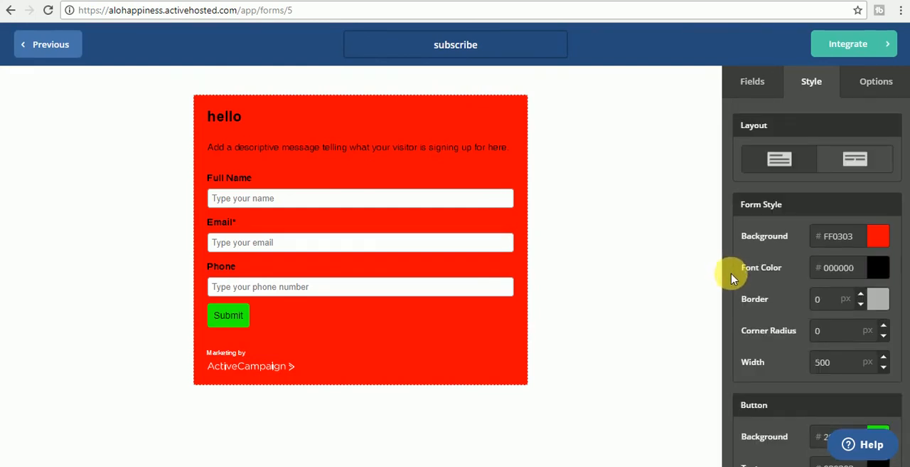
Review the form's On Submit options and the list choice of its Subscribe to List action, without changing them
left_click(880, 77)
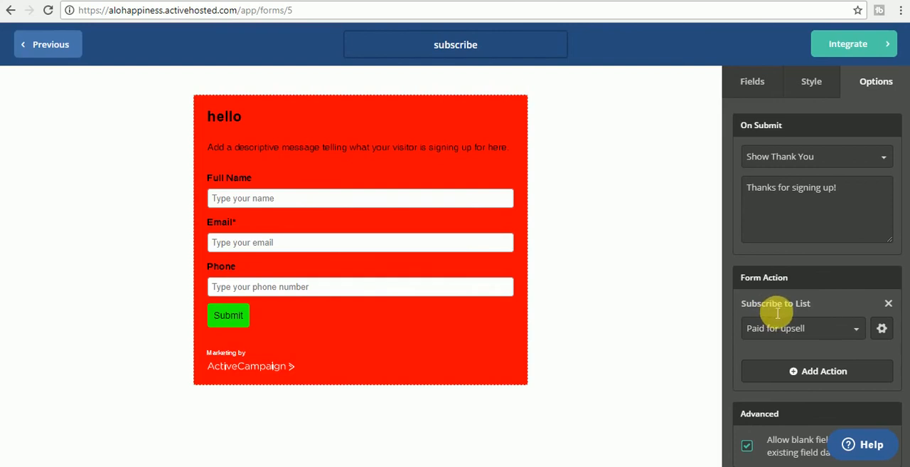
left_click(861, 333)
left_click(859, 333)
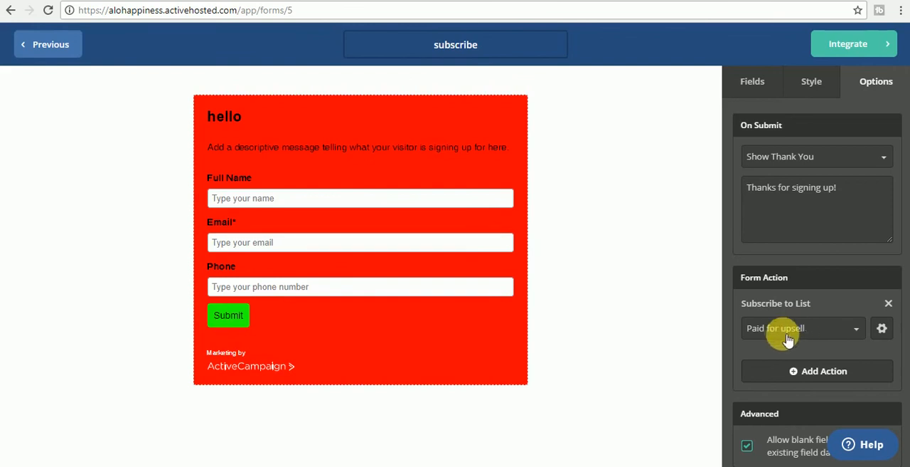
Proceed to the form's integration options and examine the Simple Embed and Full Embed code
left_click(845, 45)
scroll(234, 171, "down", 2)
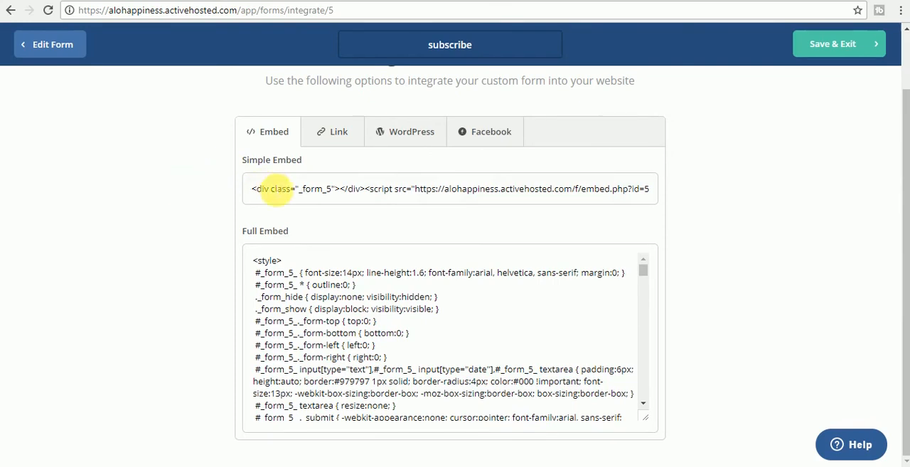
left_click(273, 188)
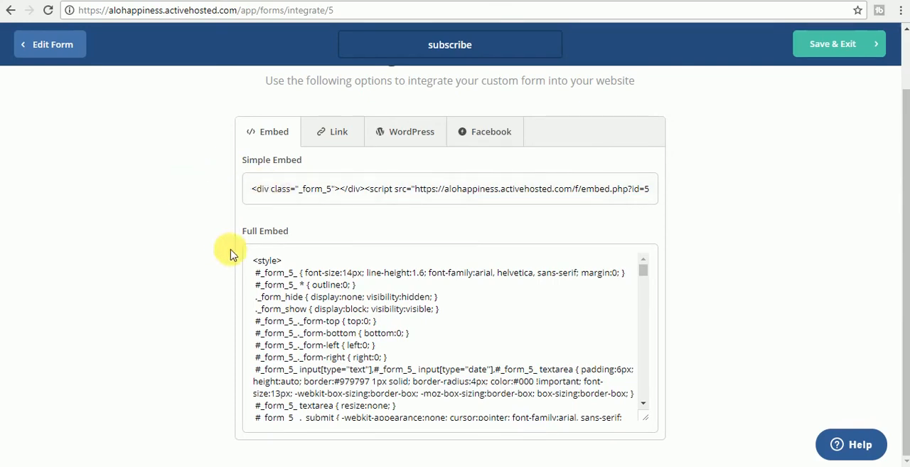
Copy the subscribe form's shareable link and view the published form in a new browser tab, returning to the integration options
left_click(313, 253)
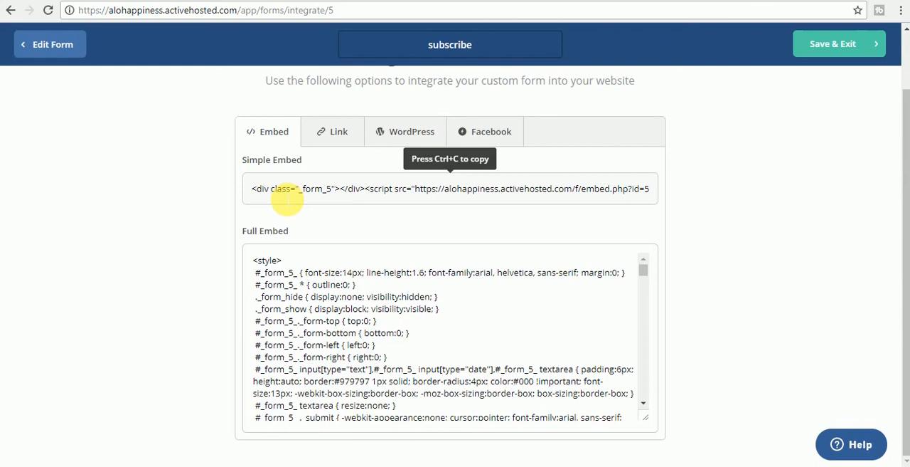
left_click(334, 135)
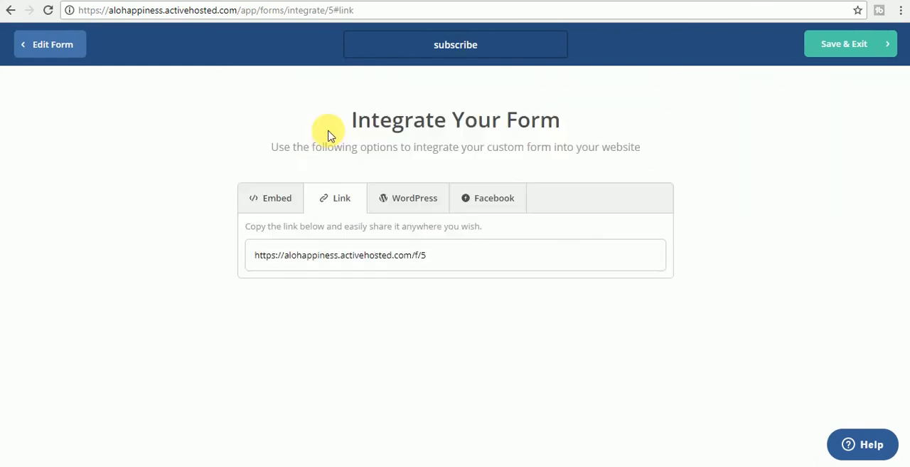
left_click(438, 262)
key("ctrl+c")
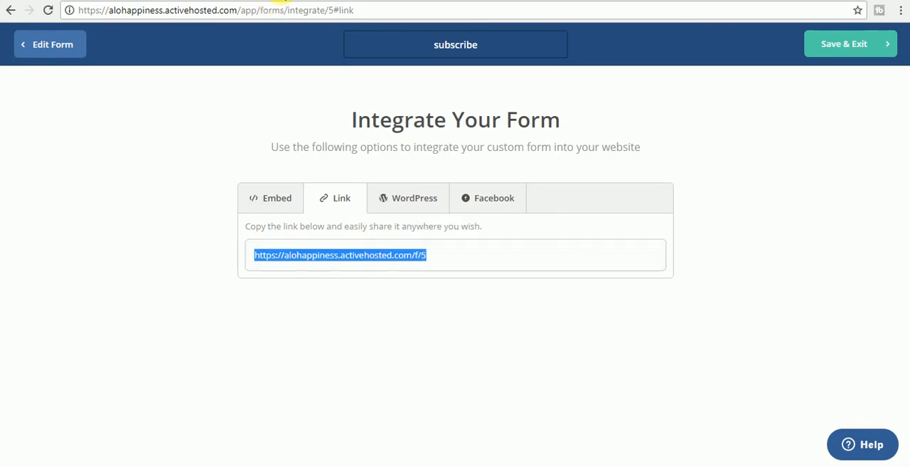
key("ctrl+t")
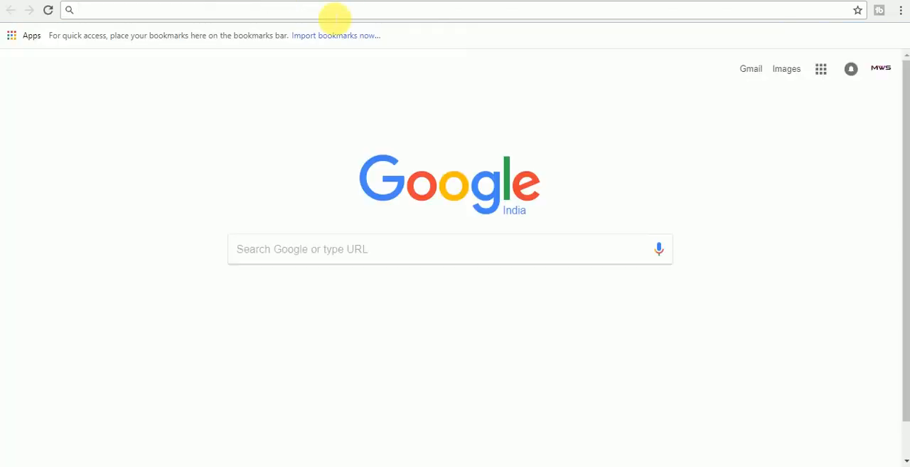
key("ctrl+v")
key("Return")
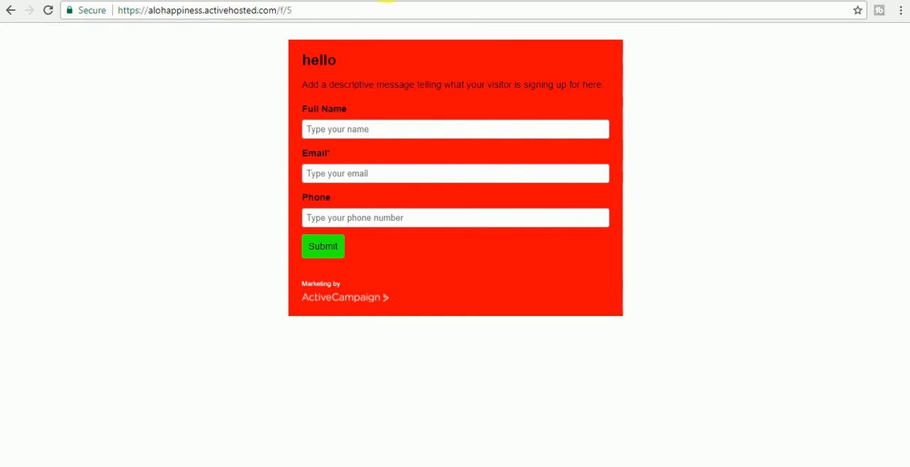
left_click(386, 0)
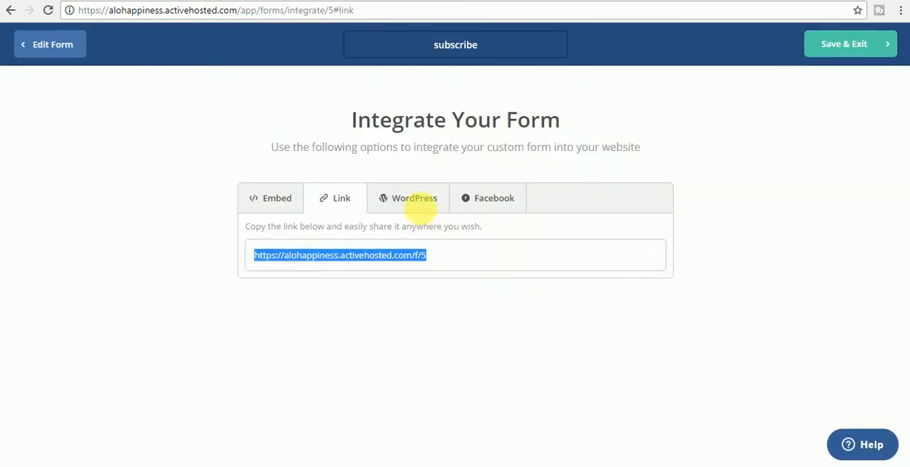
View the form's WordPress and Facebook integration options and go back through the form editor to the forms list
left_click(416, 205)
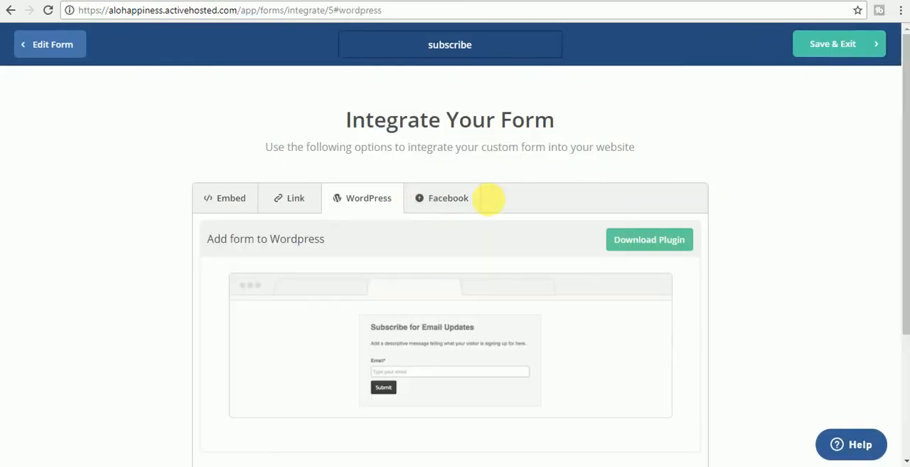
left_click(462, 205)
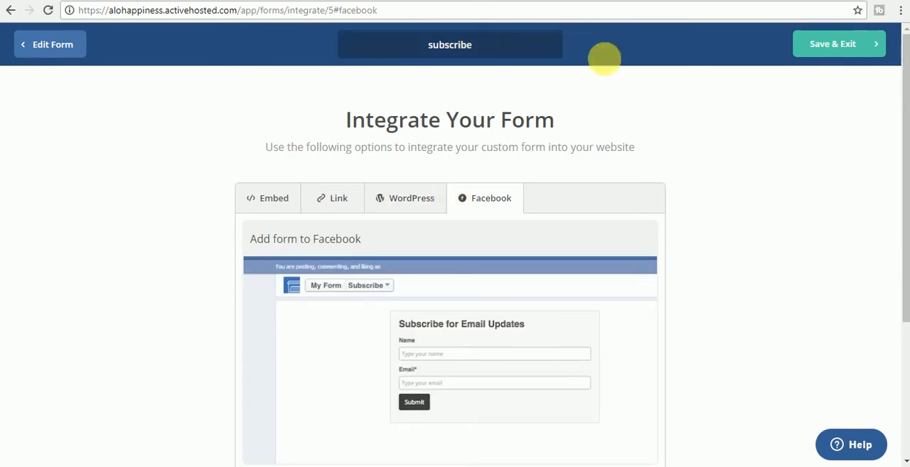
left_click(53, 47)
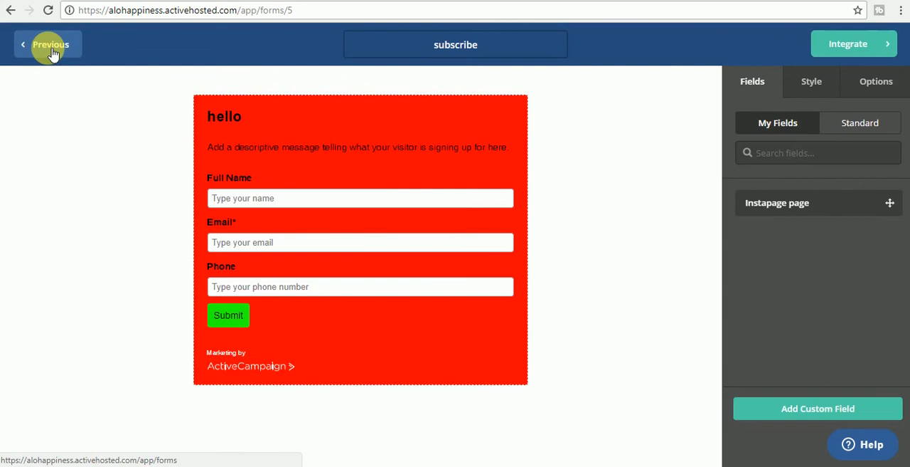
left_click(51, 48)
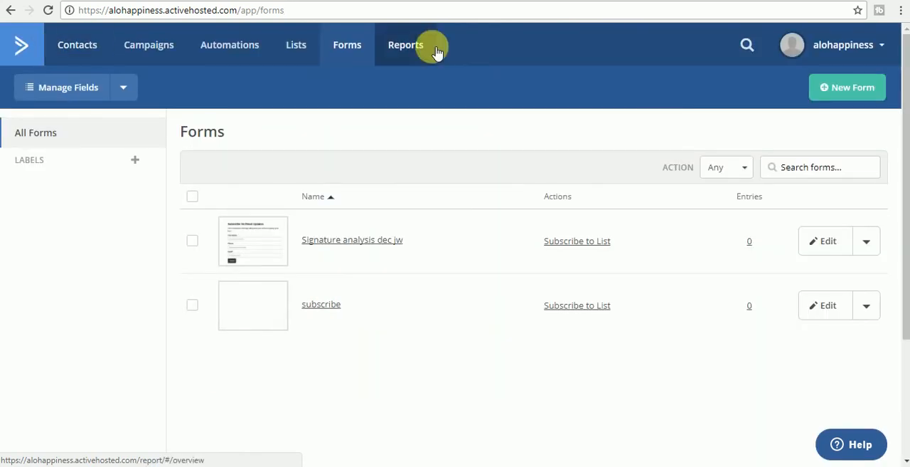
Go to the reports and view both the automation reports and the single campaign reports
left_click(402, 47)
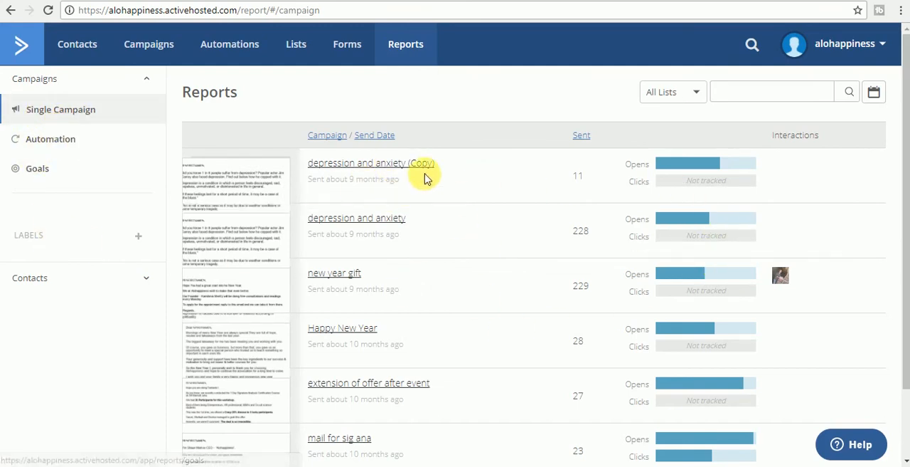
left_click(45, 145)
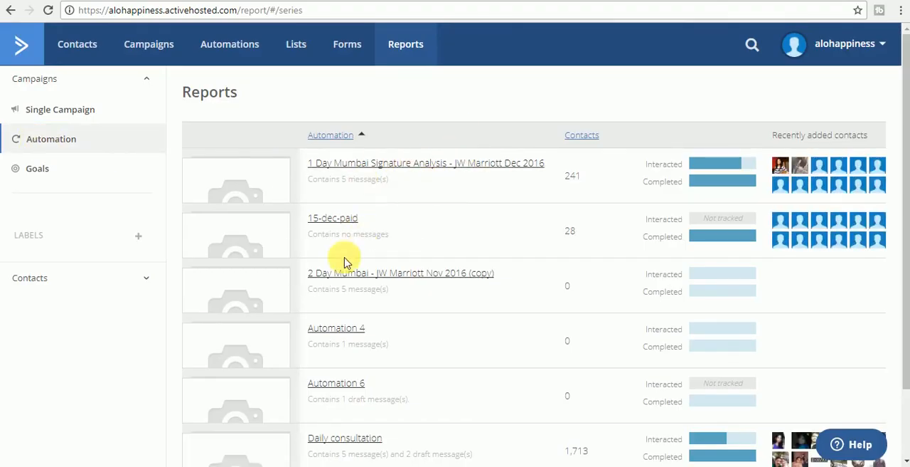
left_click(80, 111)
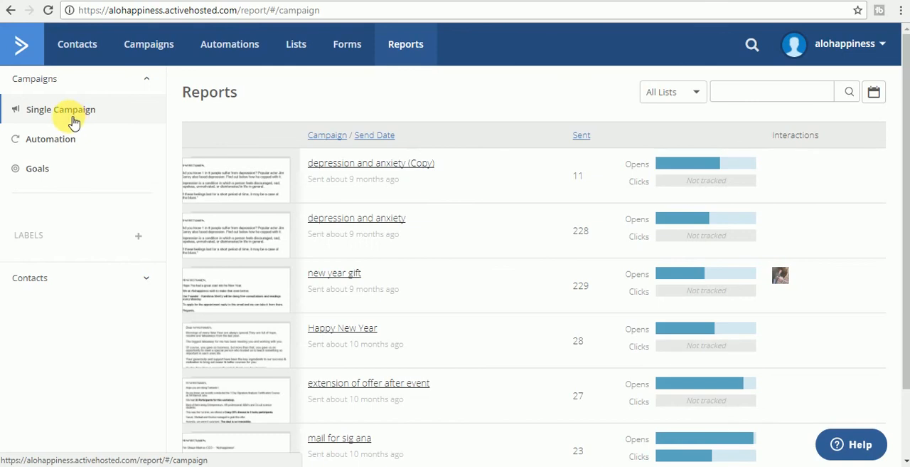
Examine the "depression and anxiety" campaign report's open trend, activity stream, summary and engagements, and return to the dashboard
left_click(268, 240)
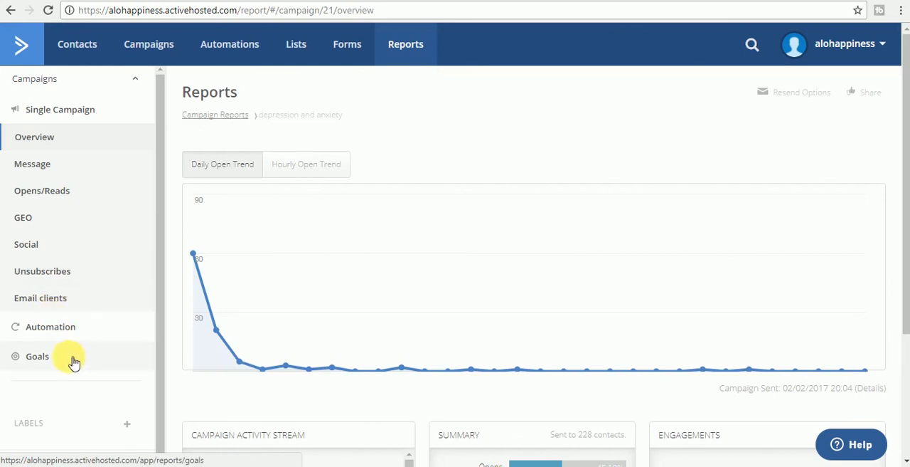
scroll(319, 282, "down", 3)
scroll(325, 284, "down", 1)
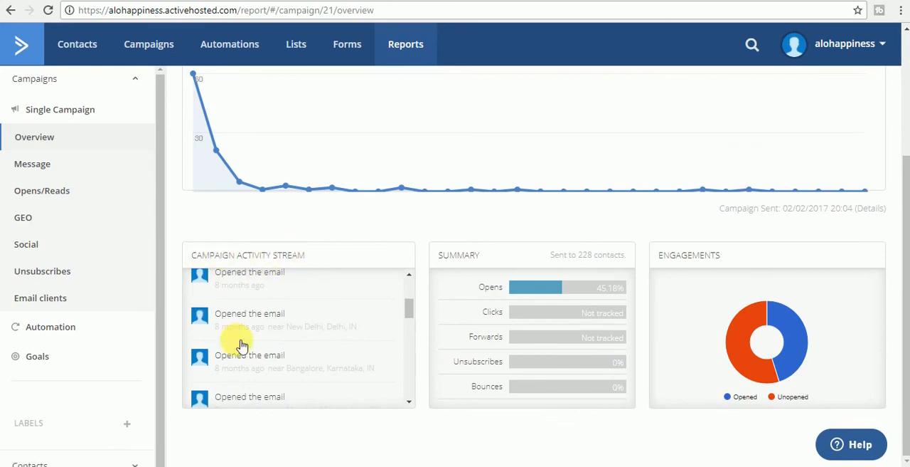
scroll(328, 344, "up", 1)
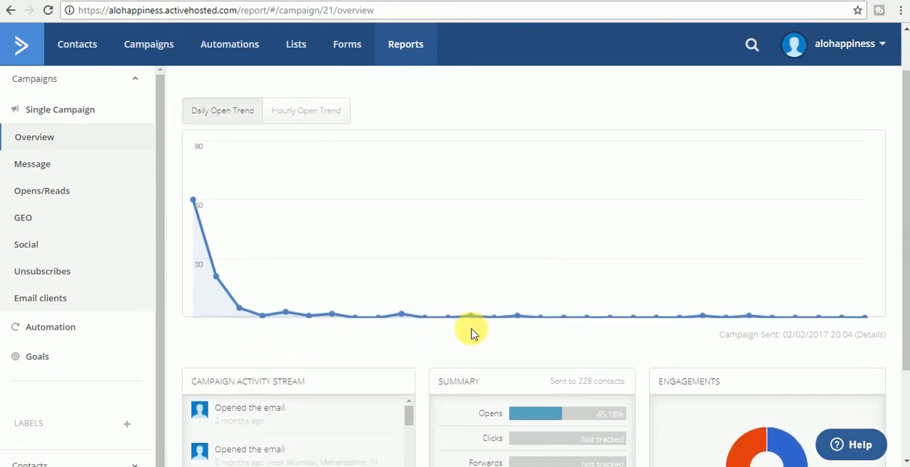
scroll(497, 348, "down", 1)
mouse_move(569, 342)
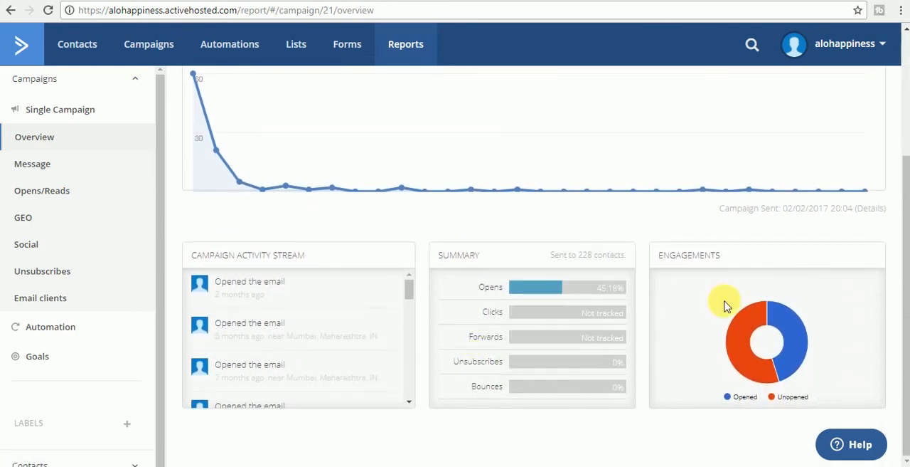
scroll(512, 220, "up", 3)
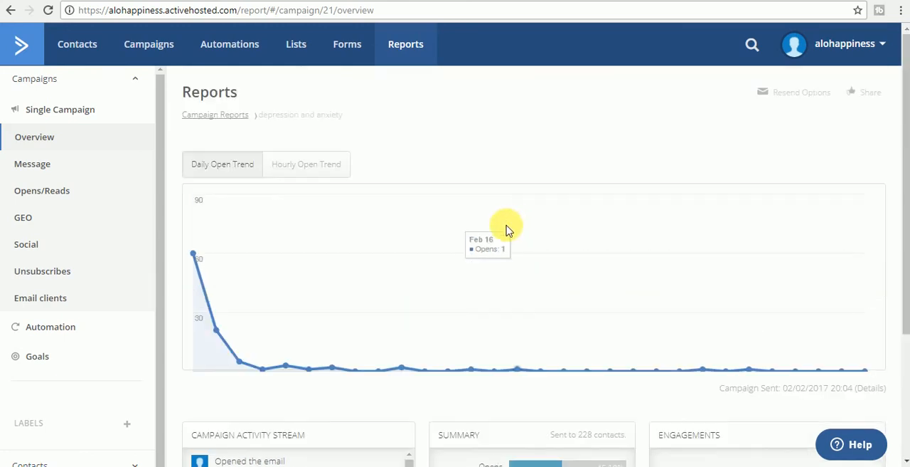
left_click(21, 48)
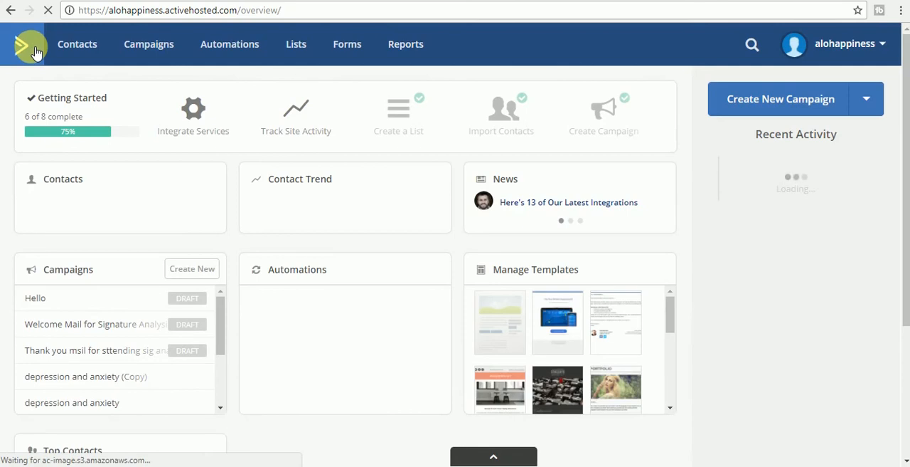